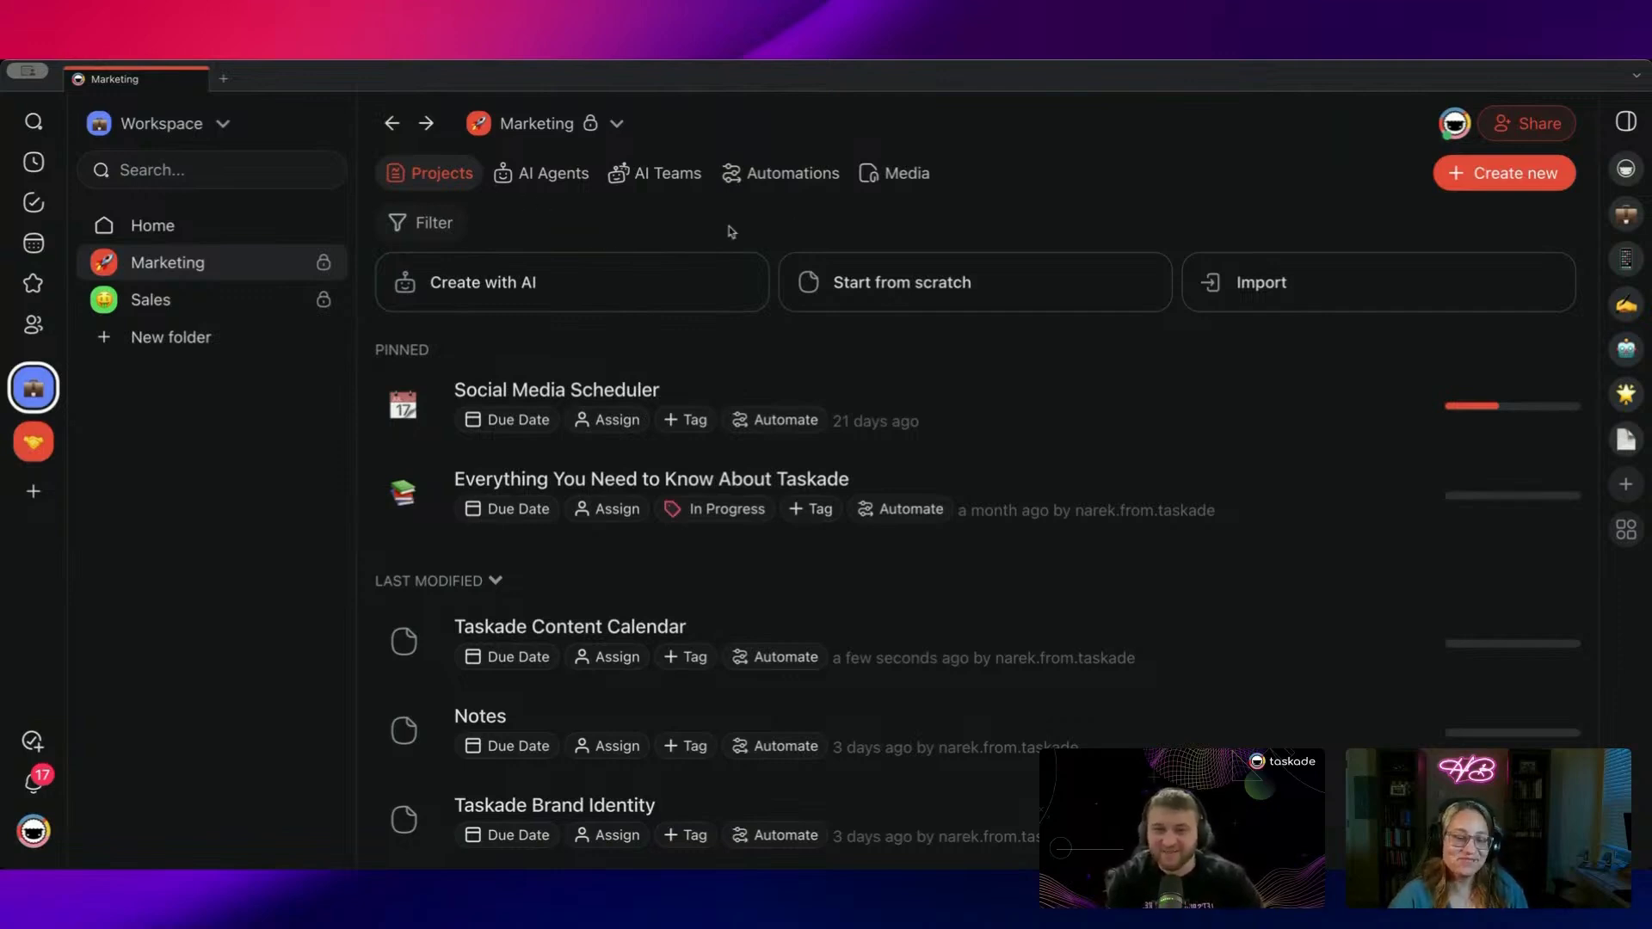
Step: Go to the workspace Home list showing the Website Development and Marketing Pipeline project
{"action": "left_click", "coordinate": [205, 234]}
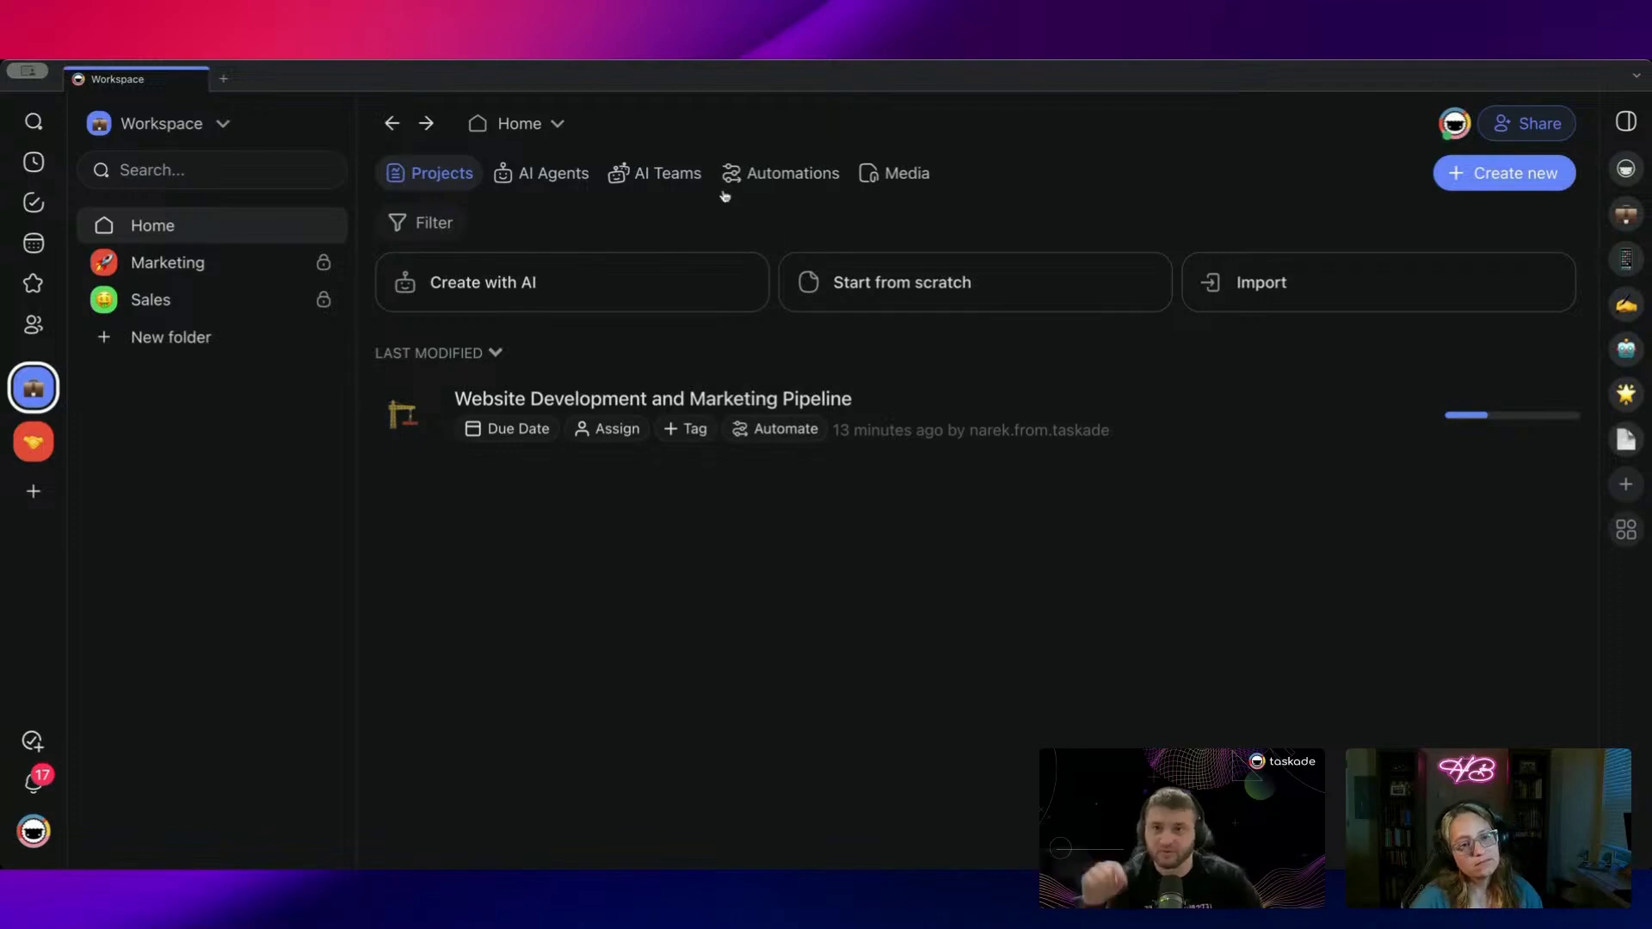
Step: Delete the contact form automation and the Untitled automation
{"action": "left_click", "coordinate": [750, 177]}
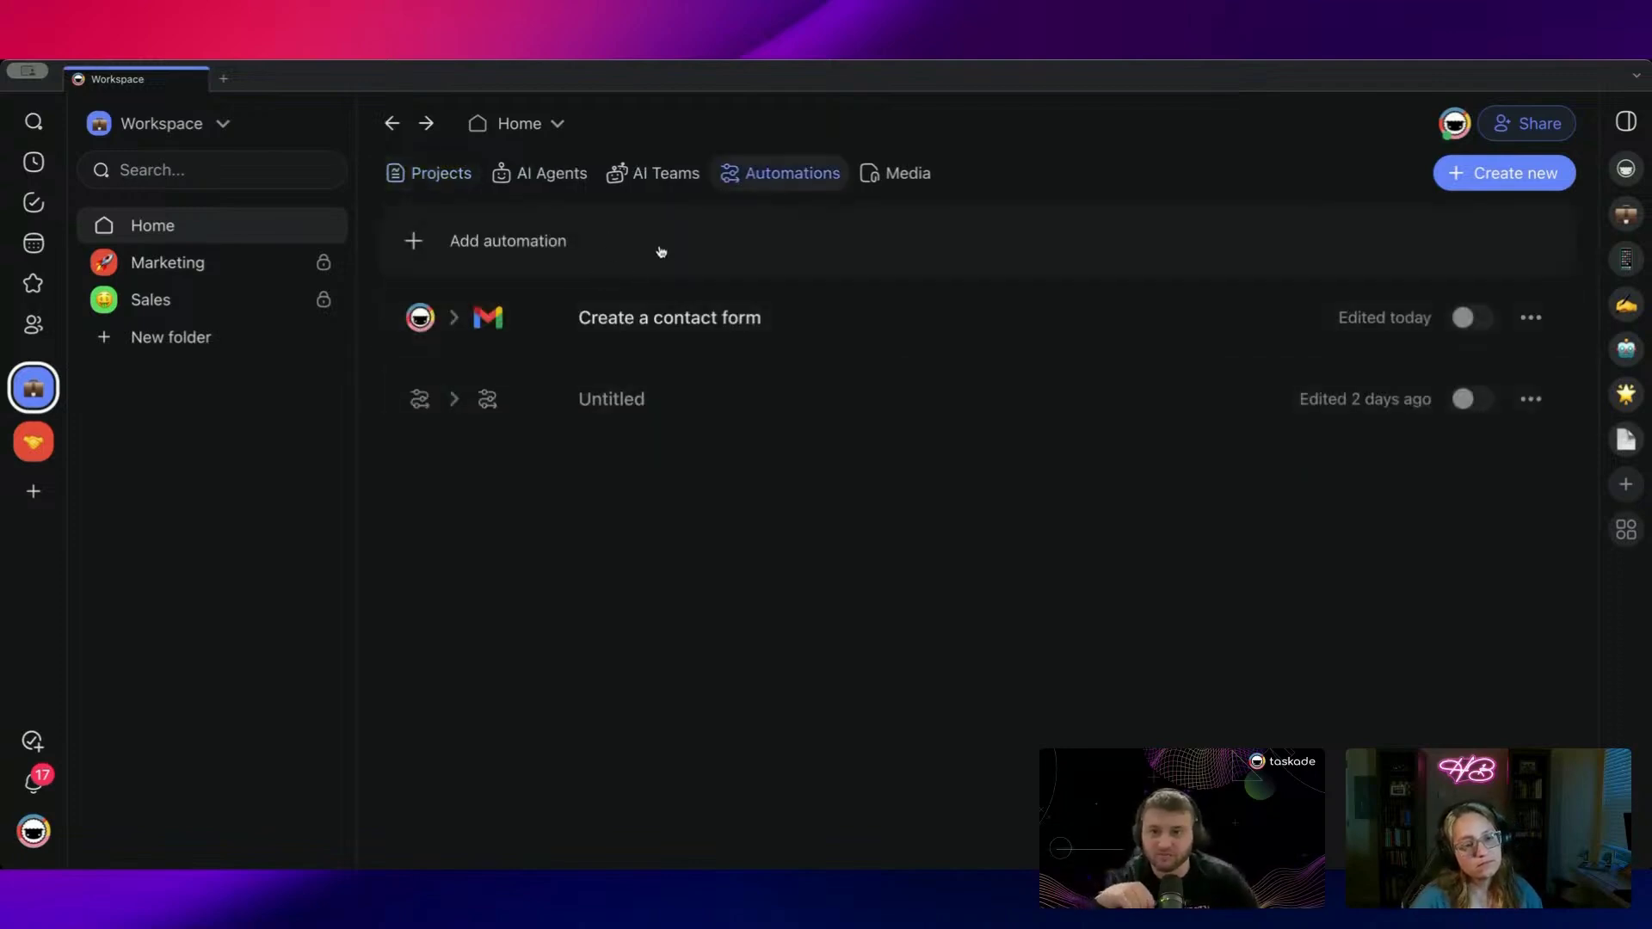
{"action": "left_click", "coordinate": [1531, 317]}
{"action": "left_click", "coordinate": [1411, 406]}
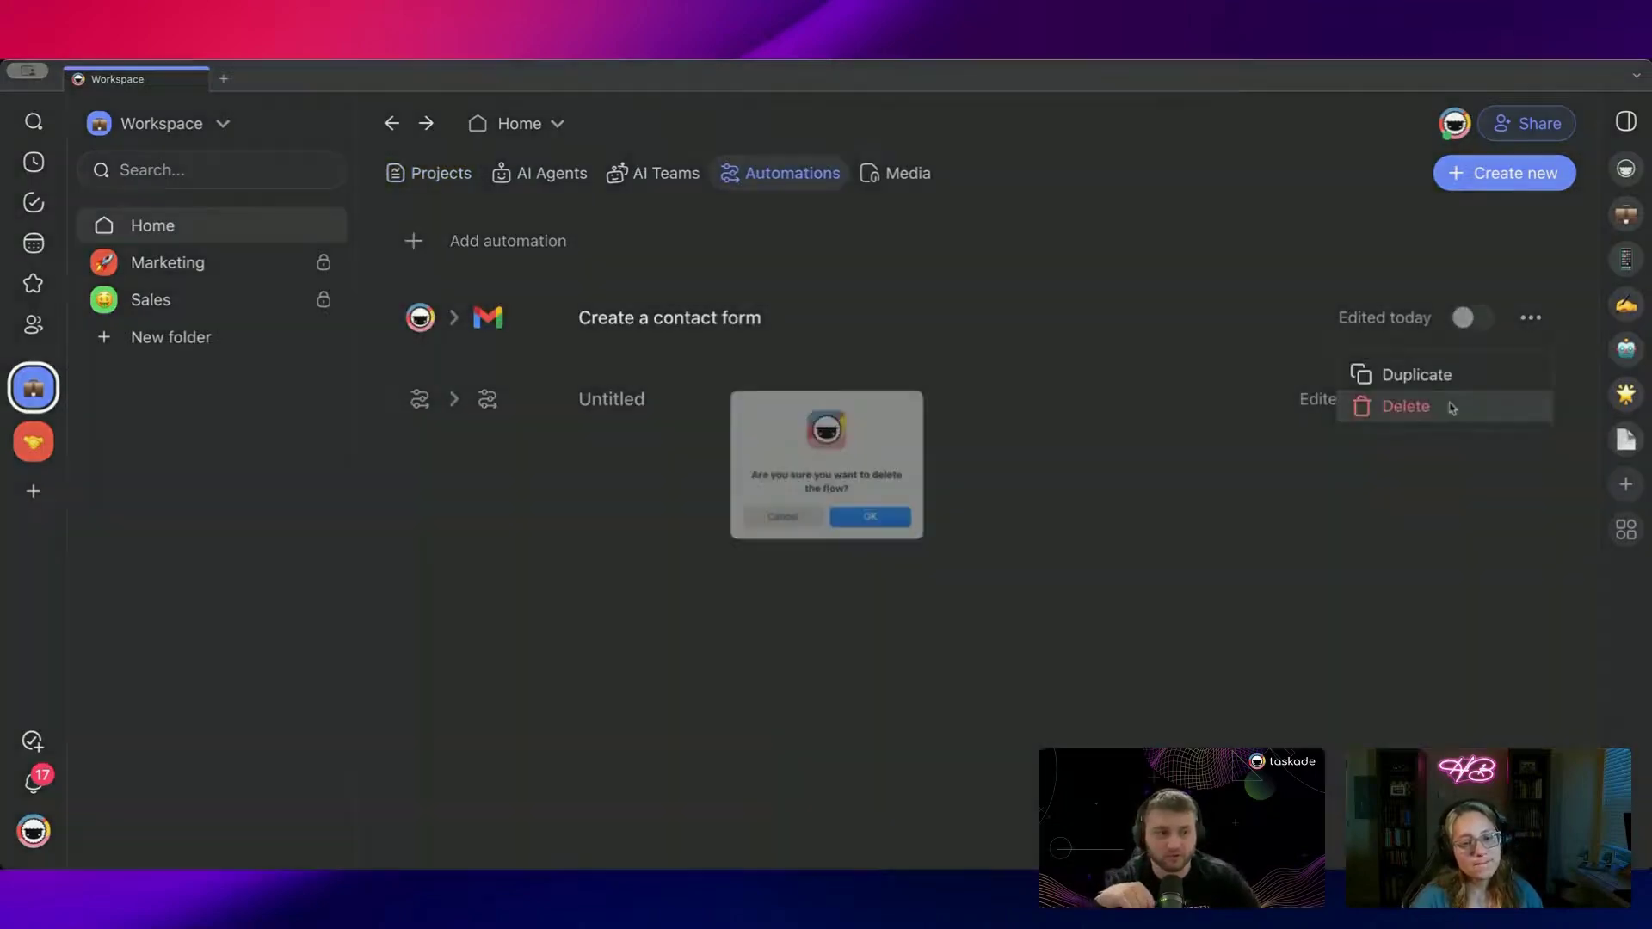
{"action": "left_click", "coordinate": [874, 522]}
{"action": "left_click", "coordinate": [1530, 317]}
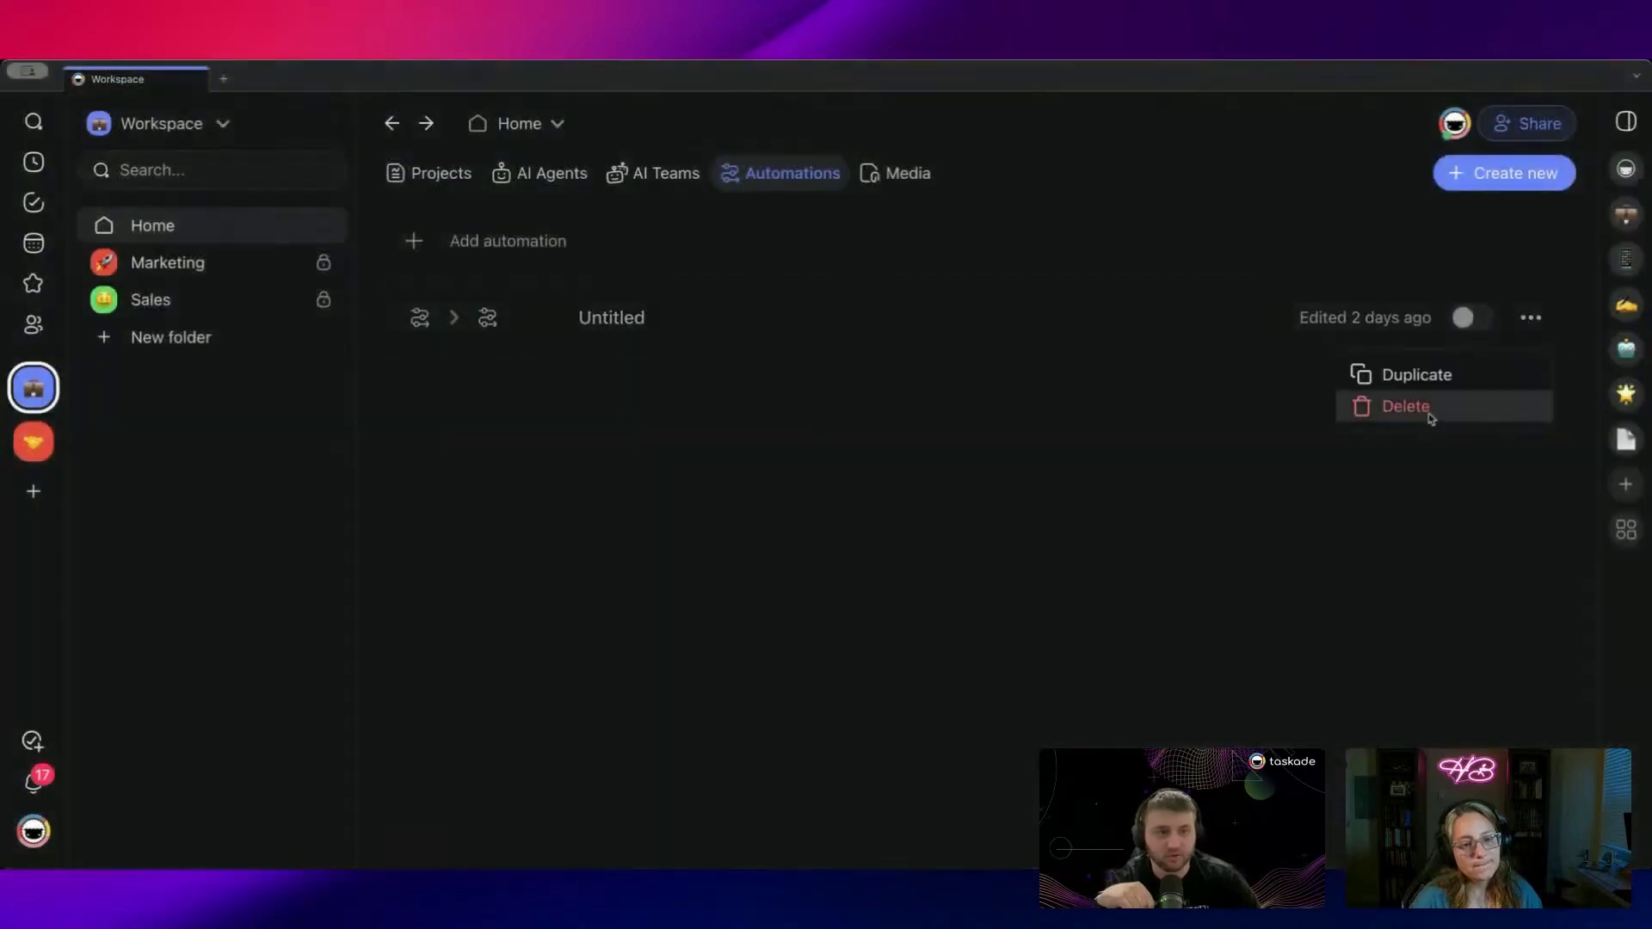
{"action": "left_click", "coordinate": [1427, 406]}
{"action": "left_click", "coordinate": [852, 519]}
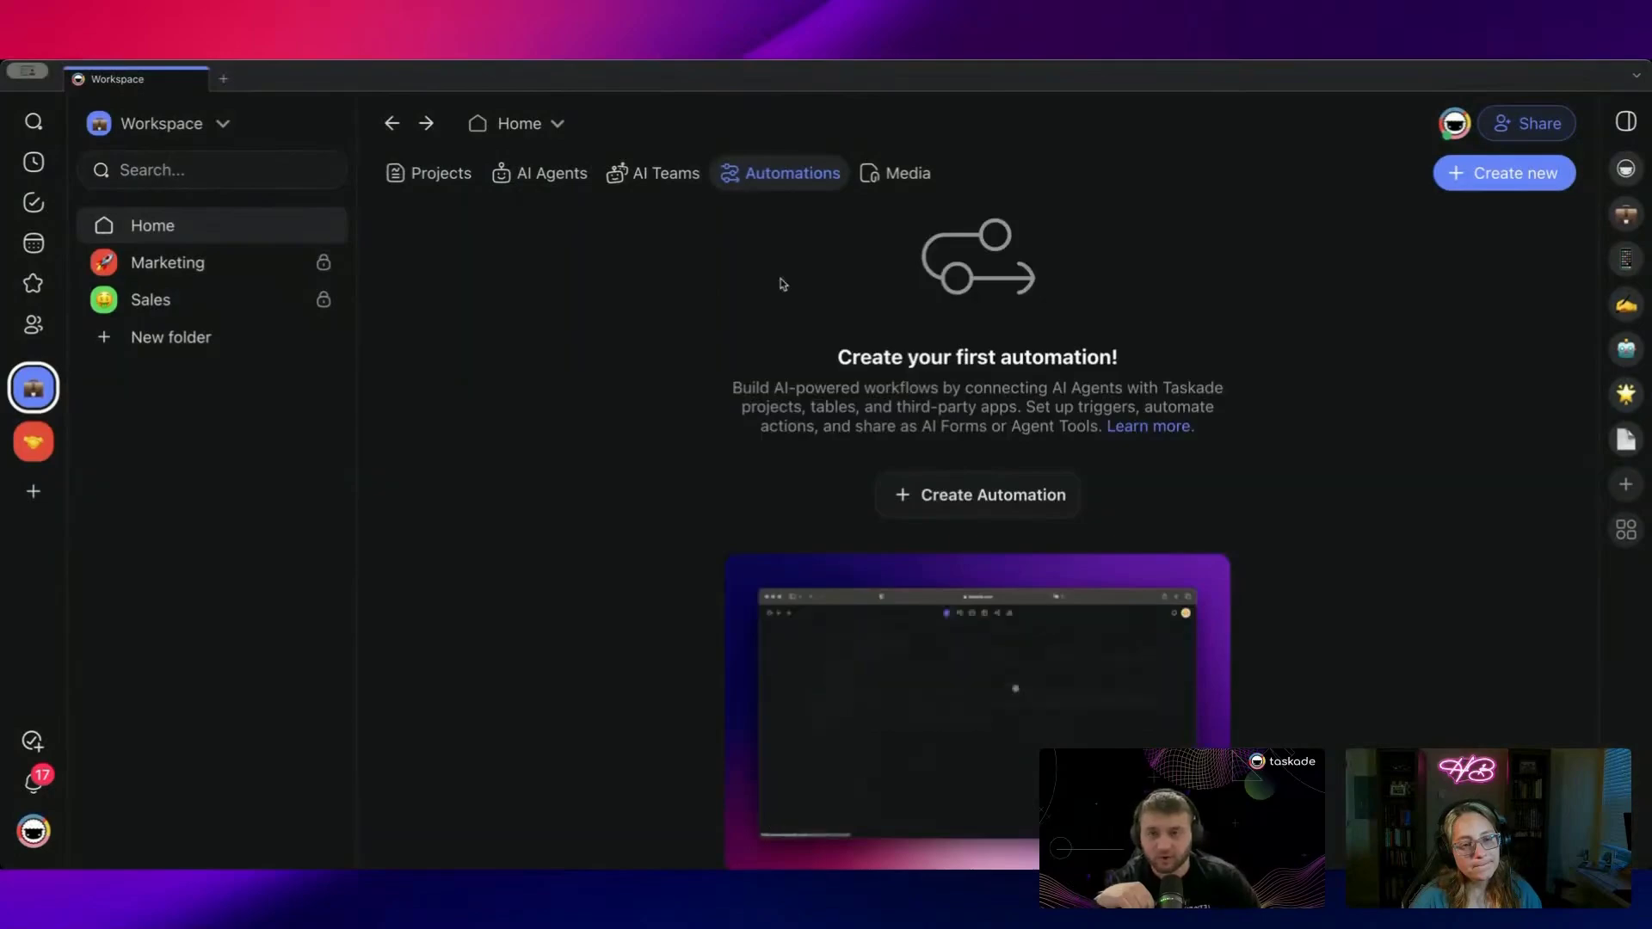
Step: Create a new automation from scratch with a Gmail New Email trigger
{"action": "left_click", "coordinate": [898, 508]}
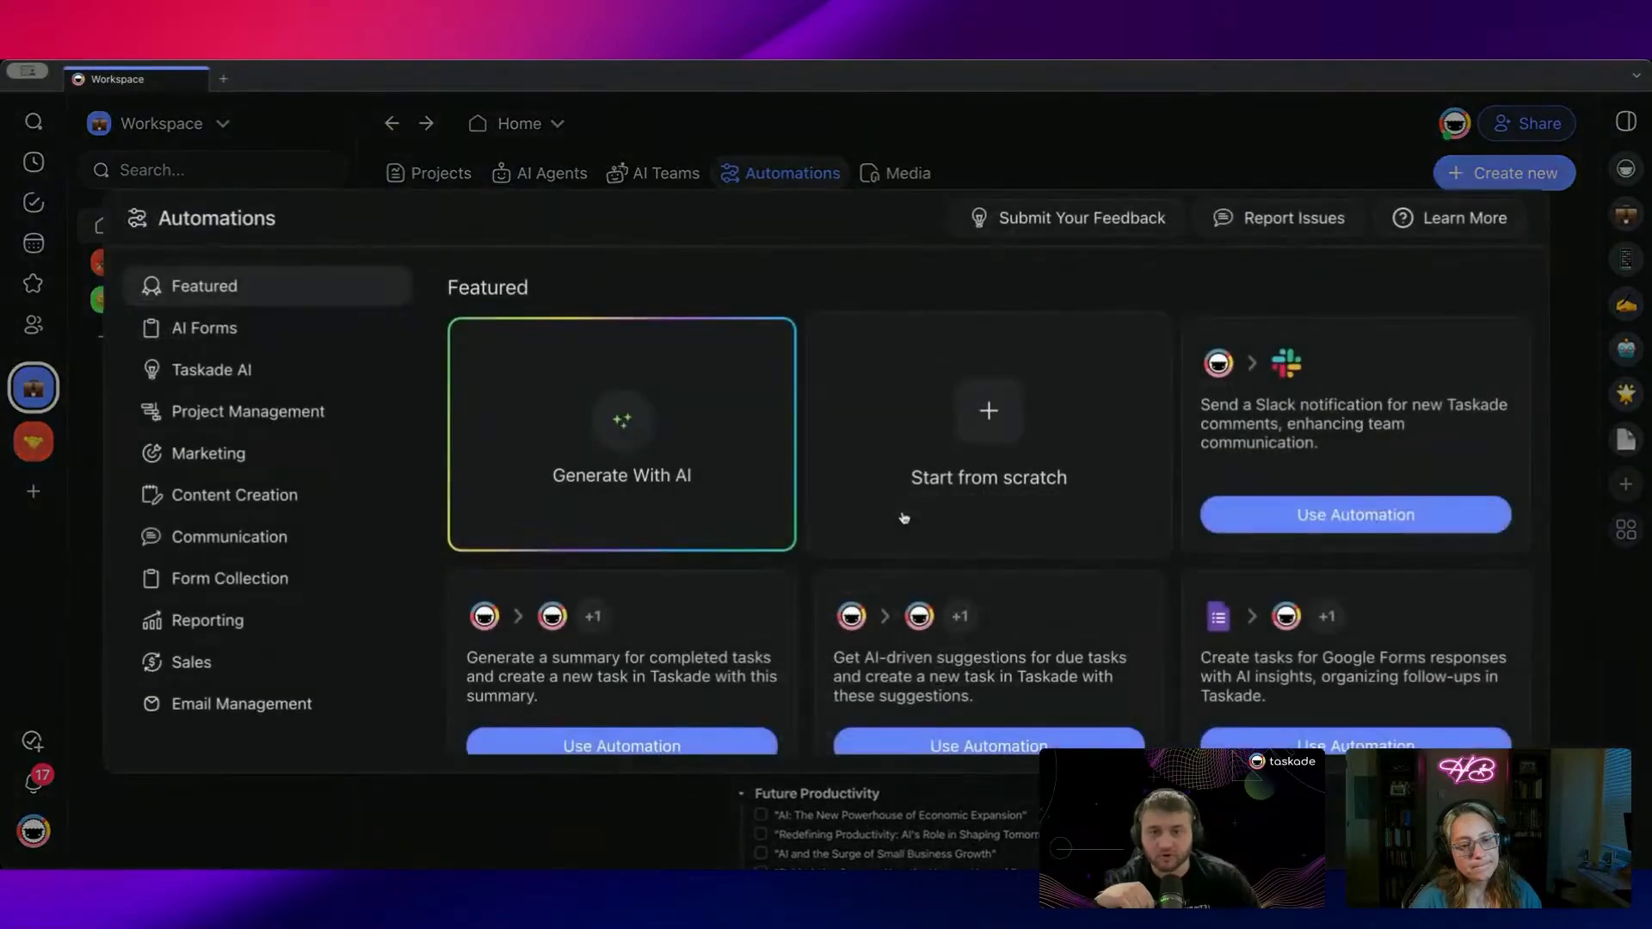
{"action": "left_click", "coordinate": [977, 428]}
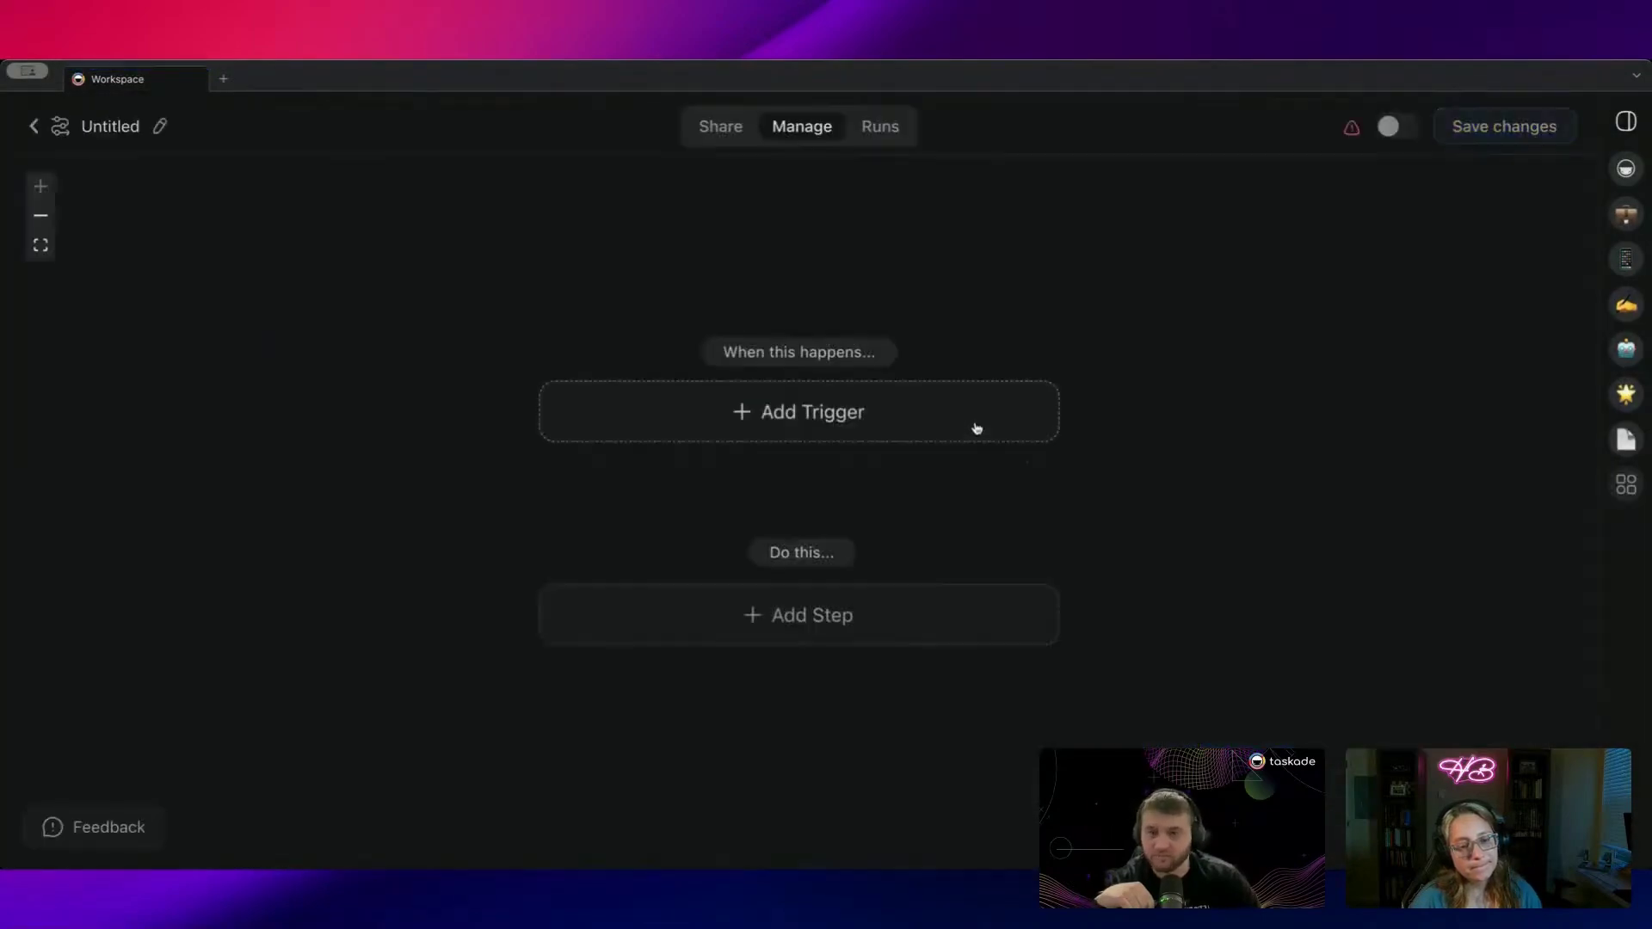
{"action": "left_click", "coordinate": [851, 418]}
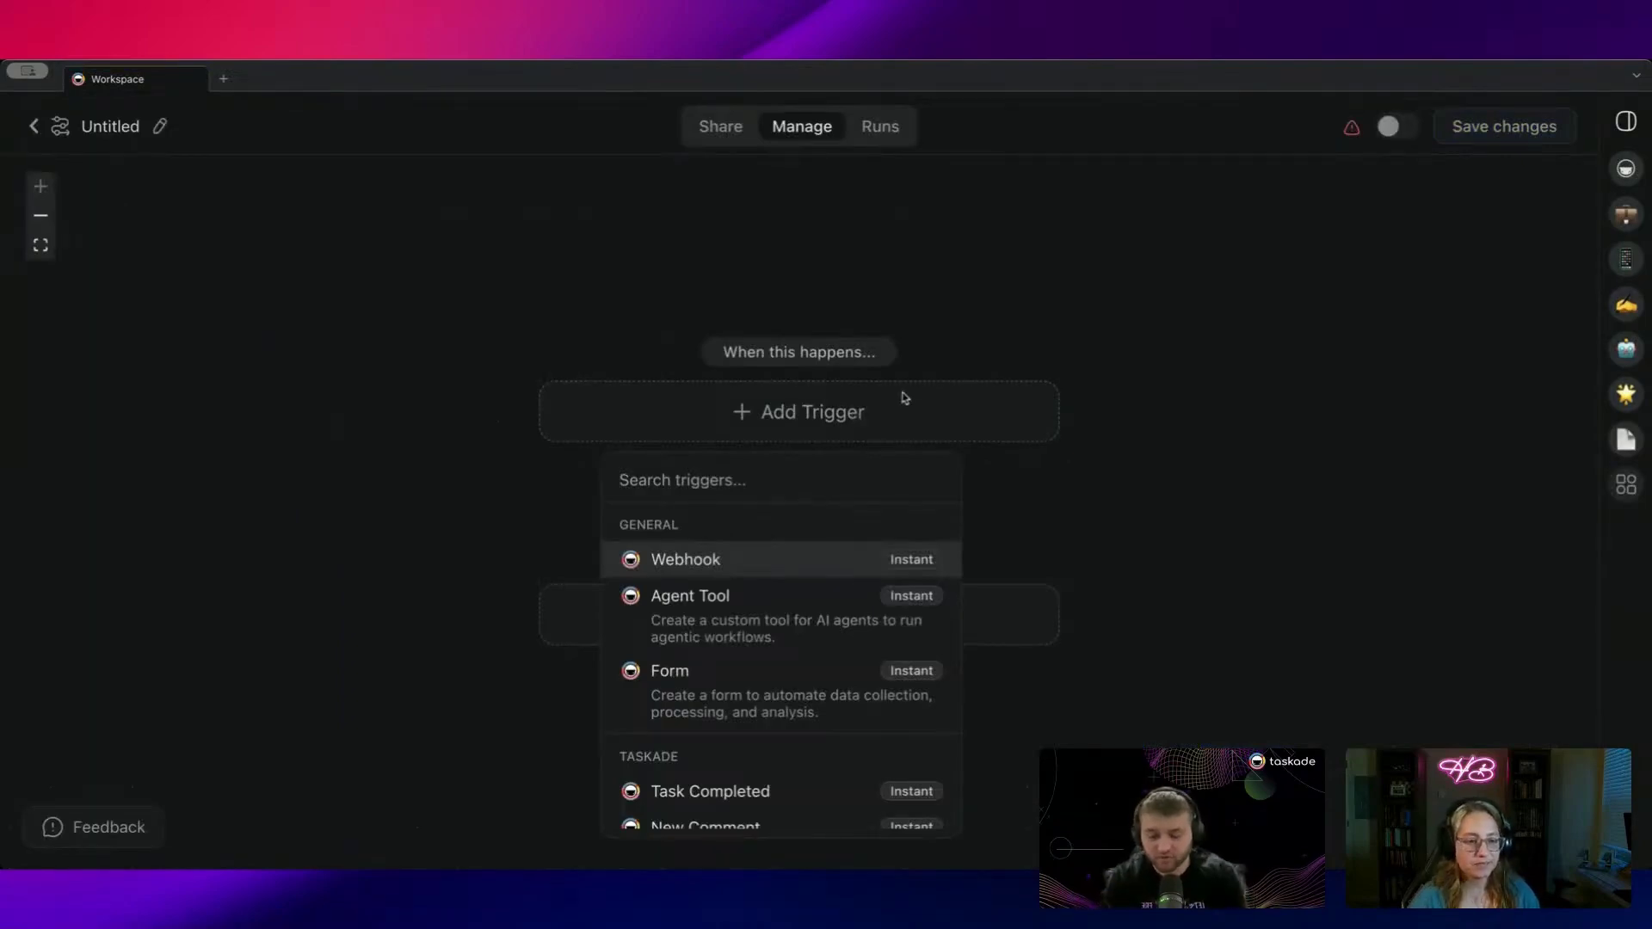
{"action": "type", "text": "em"}
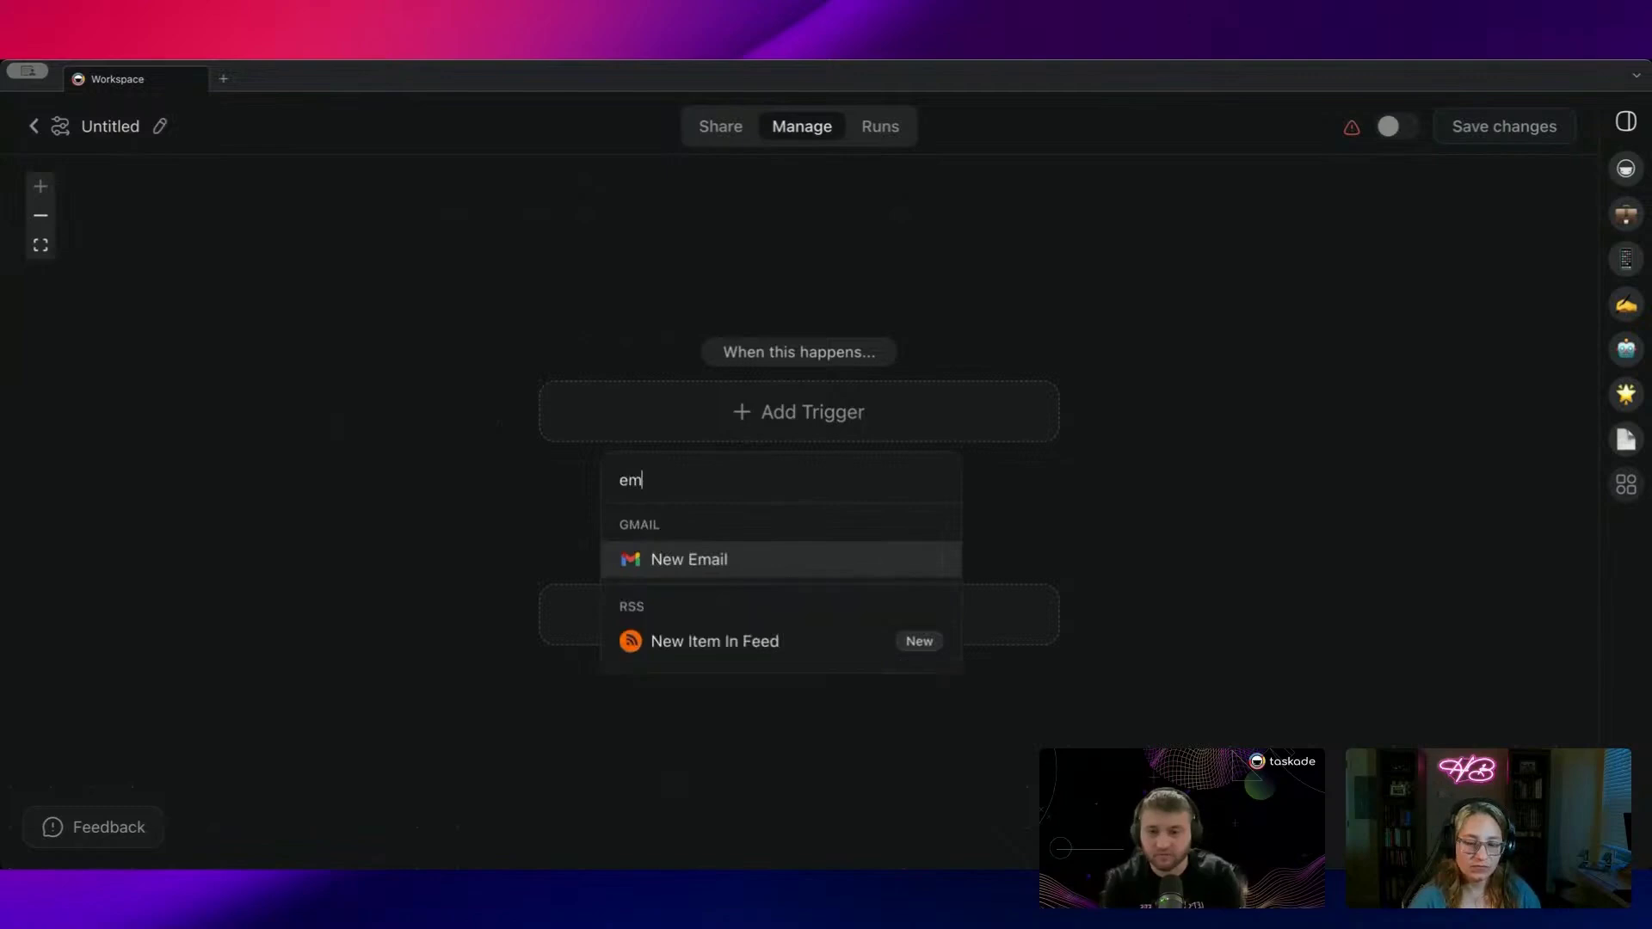
{"action": "left_click", "coordinate": [736, 564]}
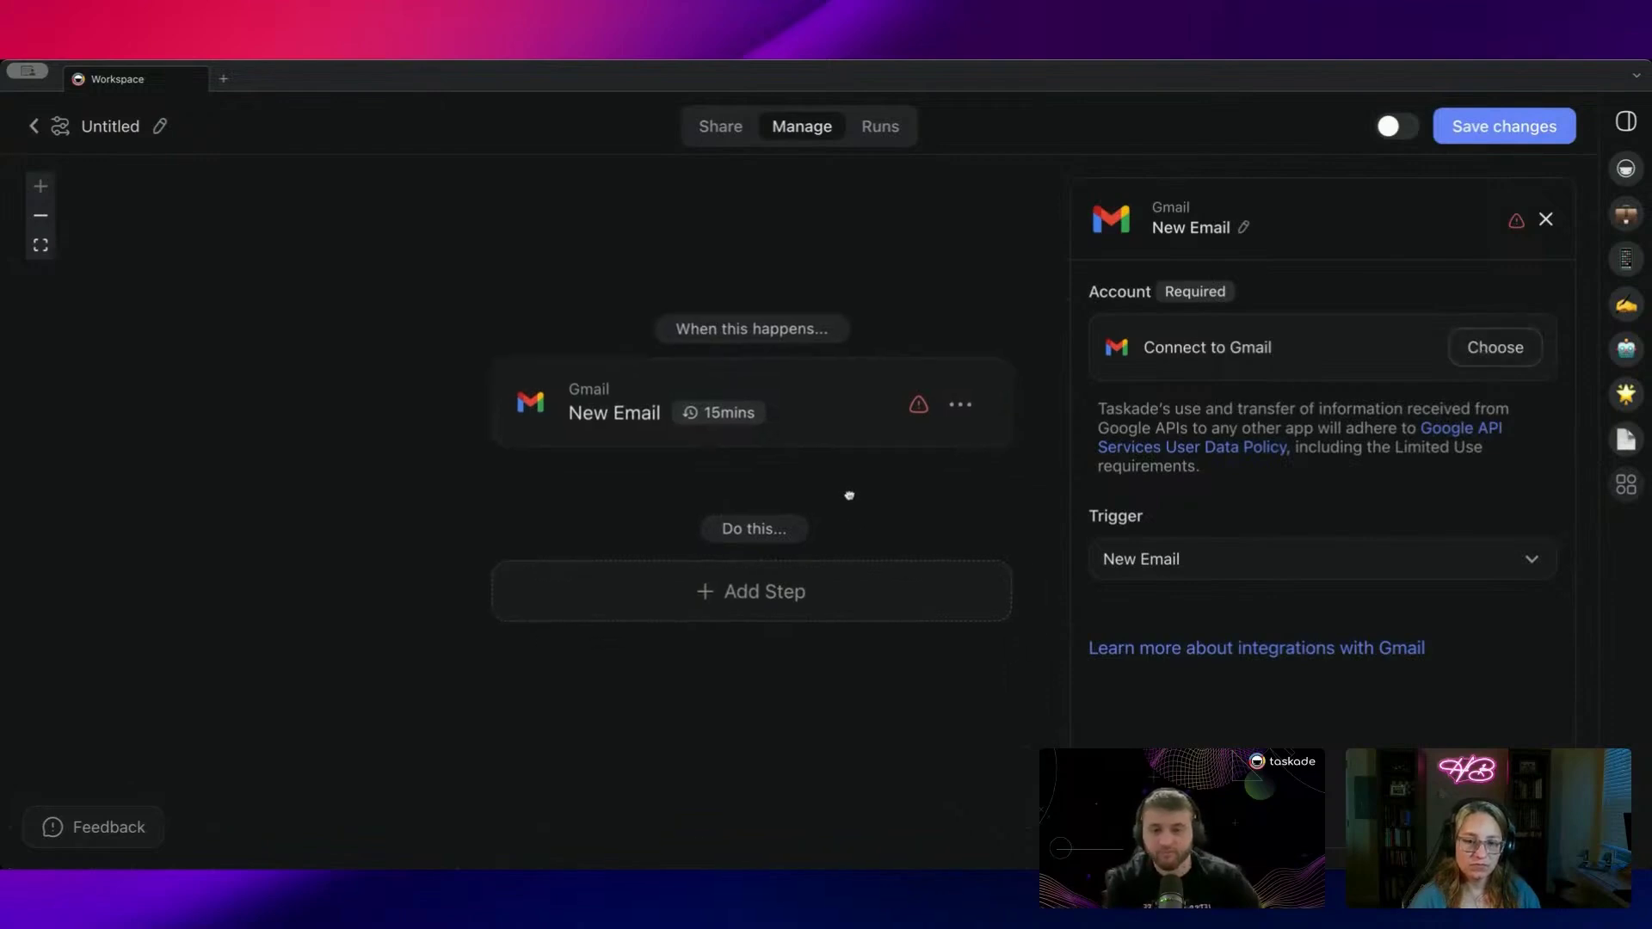
Step: Add a Filter Data ('Only continue if...') step after the Gmail trigger, re-adding it once
{"action": "left_click", "coordinate": [698, 559]}
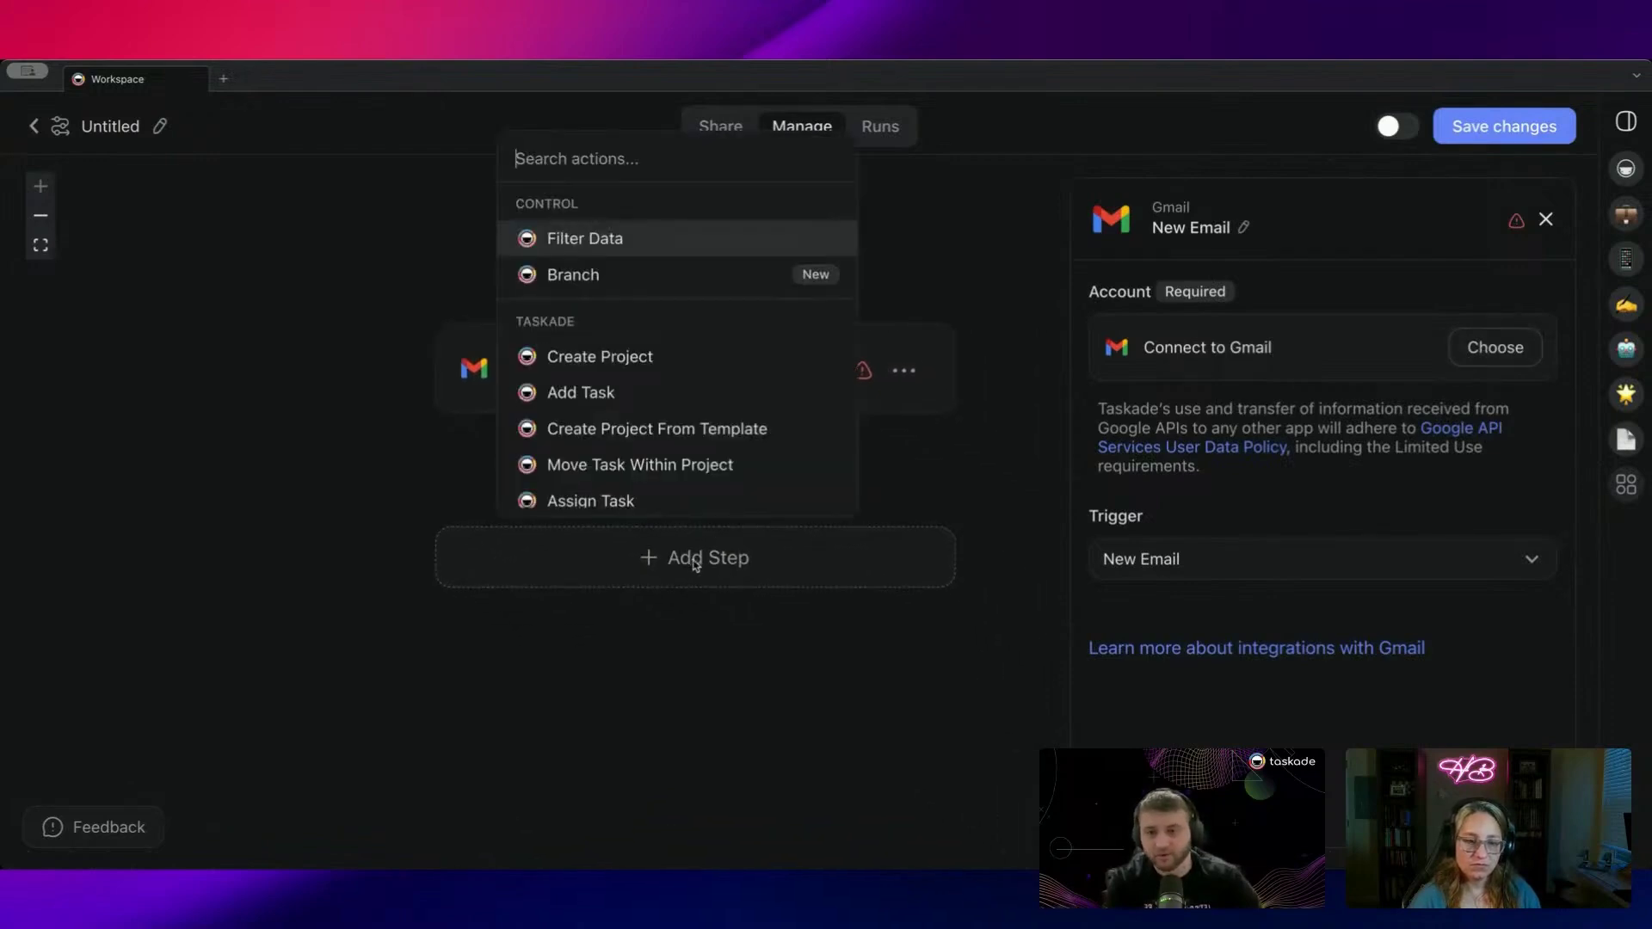
{"action": "left_click", "coordinate": [616, 238]}
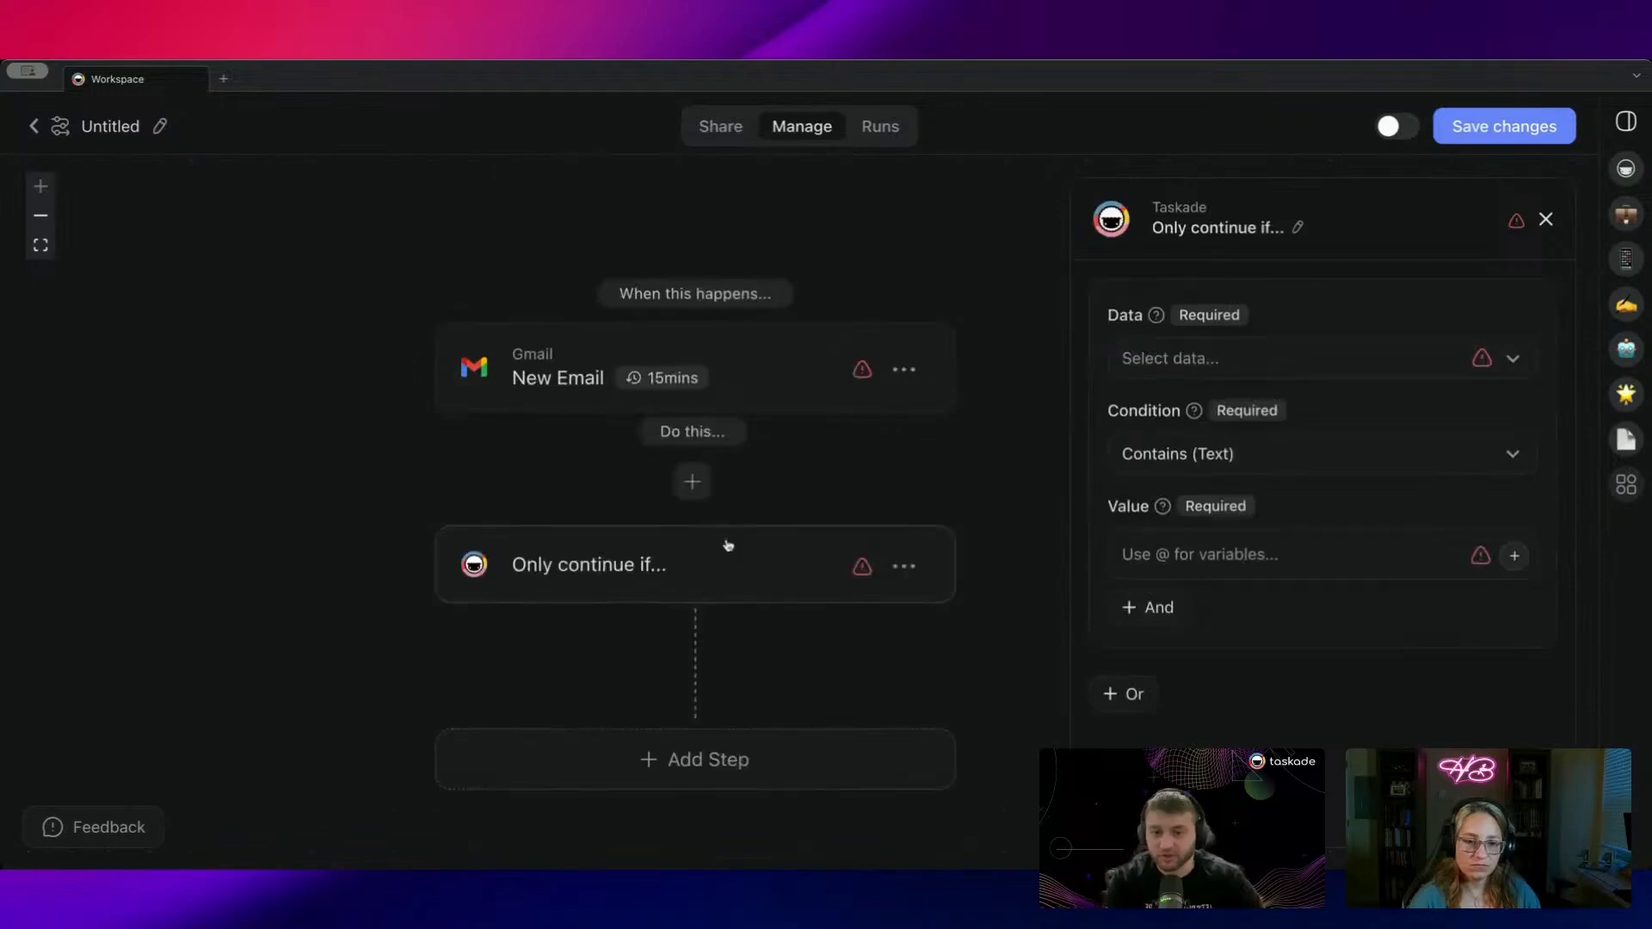
{"action": "left_click_drag", "start_coordinate": [728, 544], "coordinate": [663, 454]}
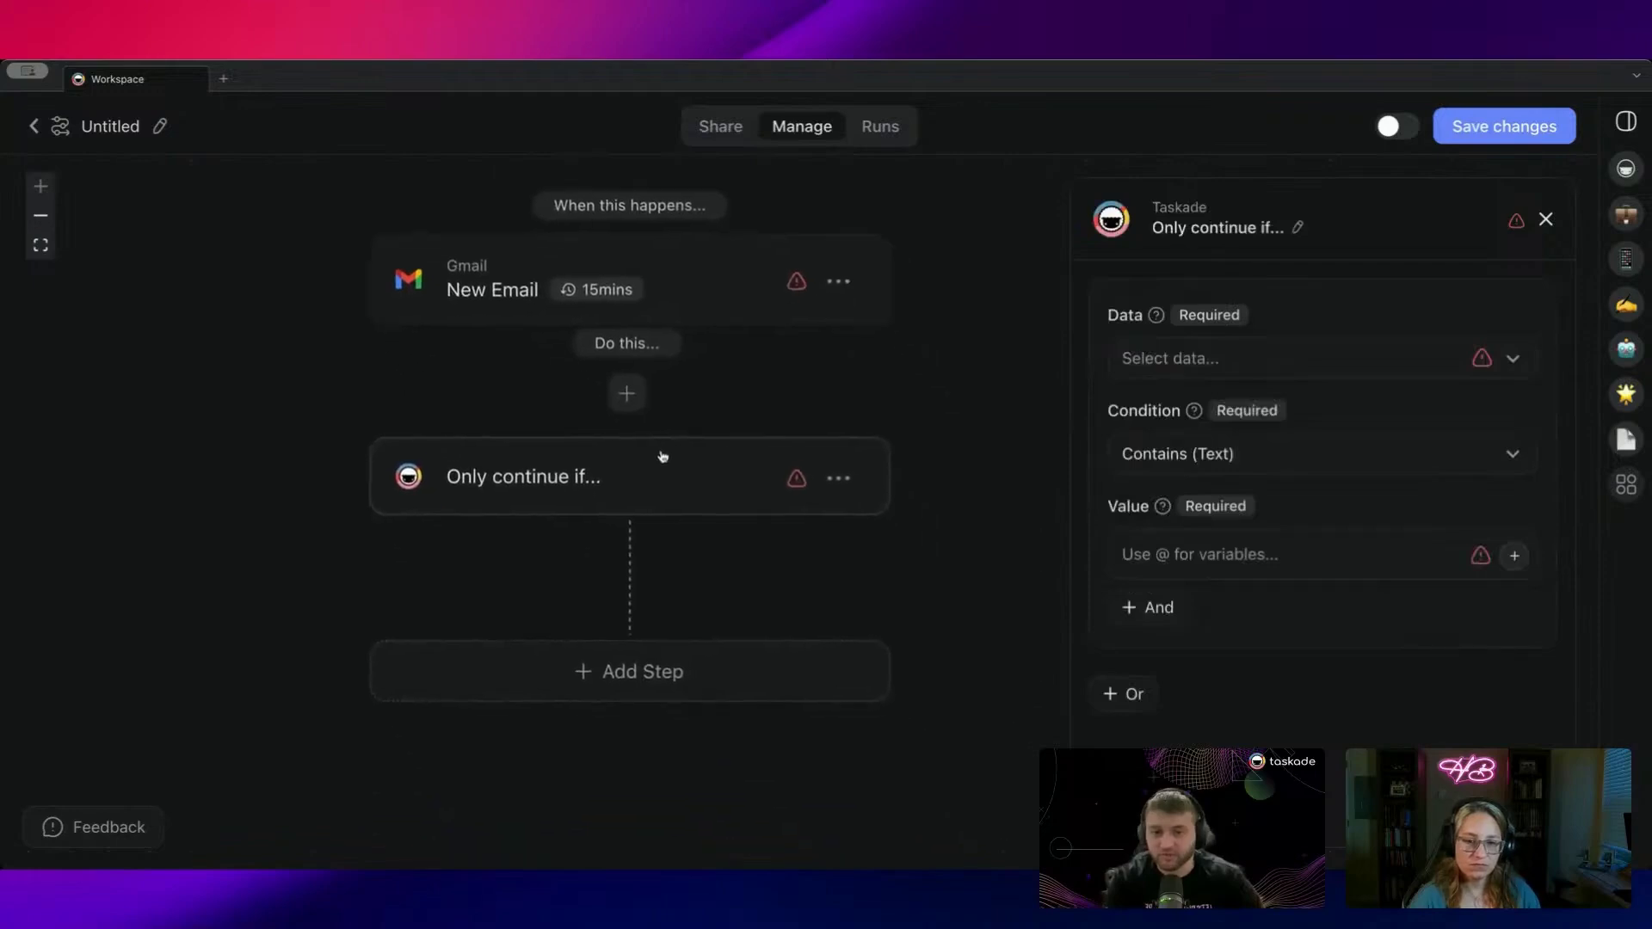
{"action": "left_click", "coordinate": [839, 478]}
{"action": "left_click", "coordinate": [798, 563]}
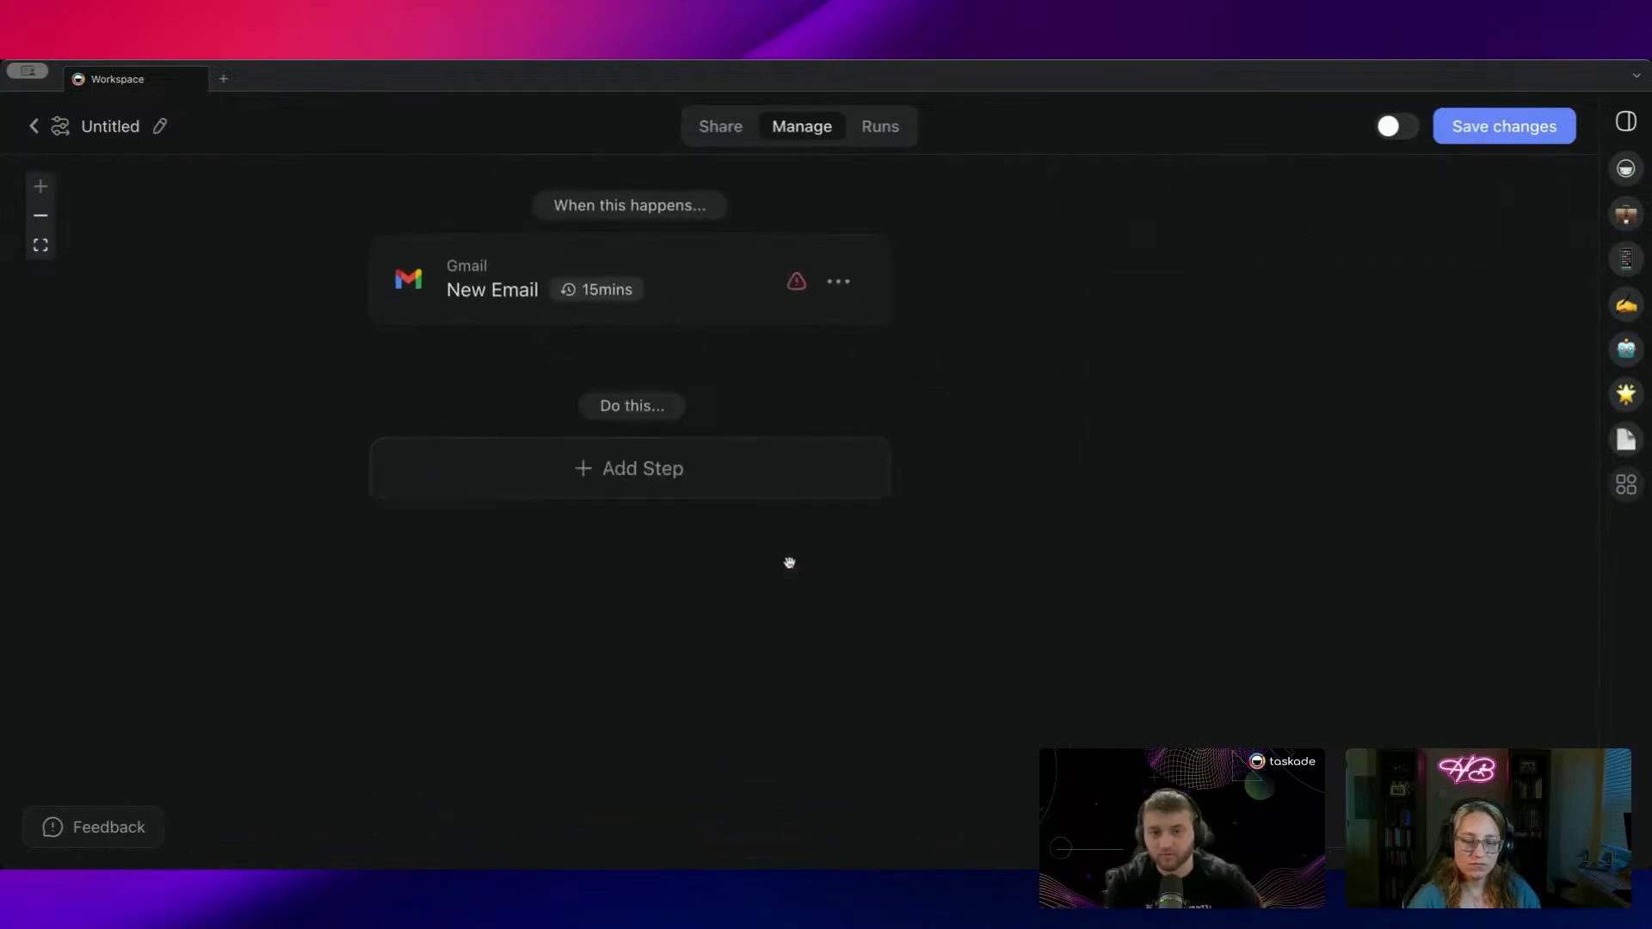
{"action": "left_click", "coordinate": [619, 445]}
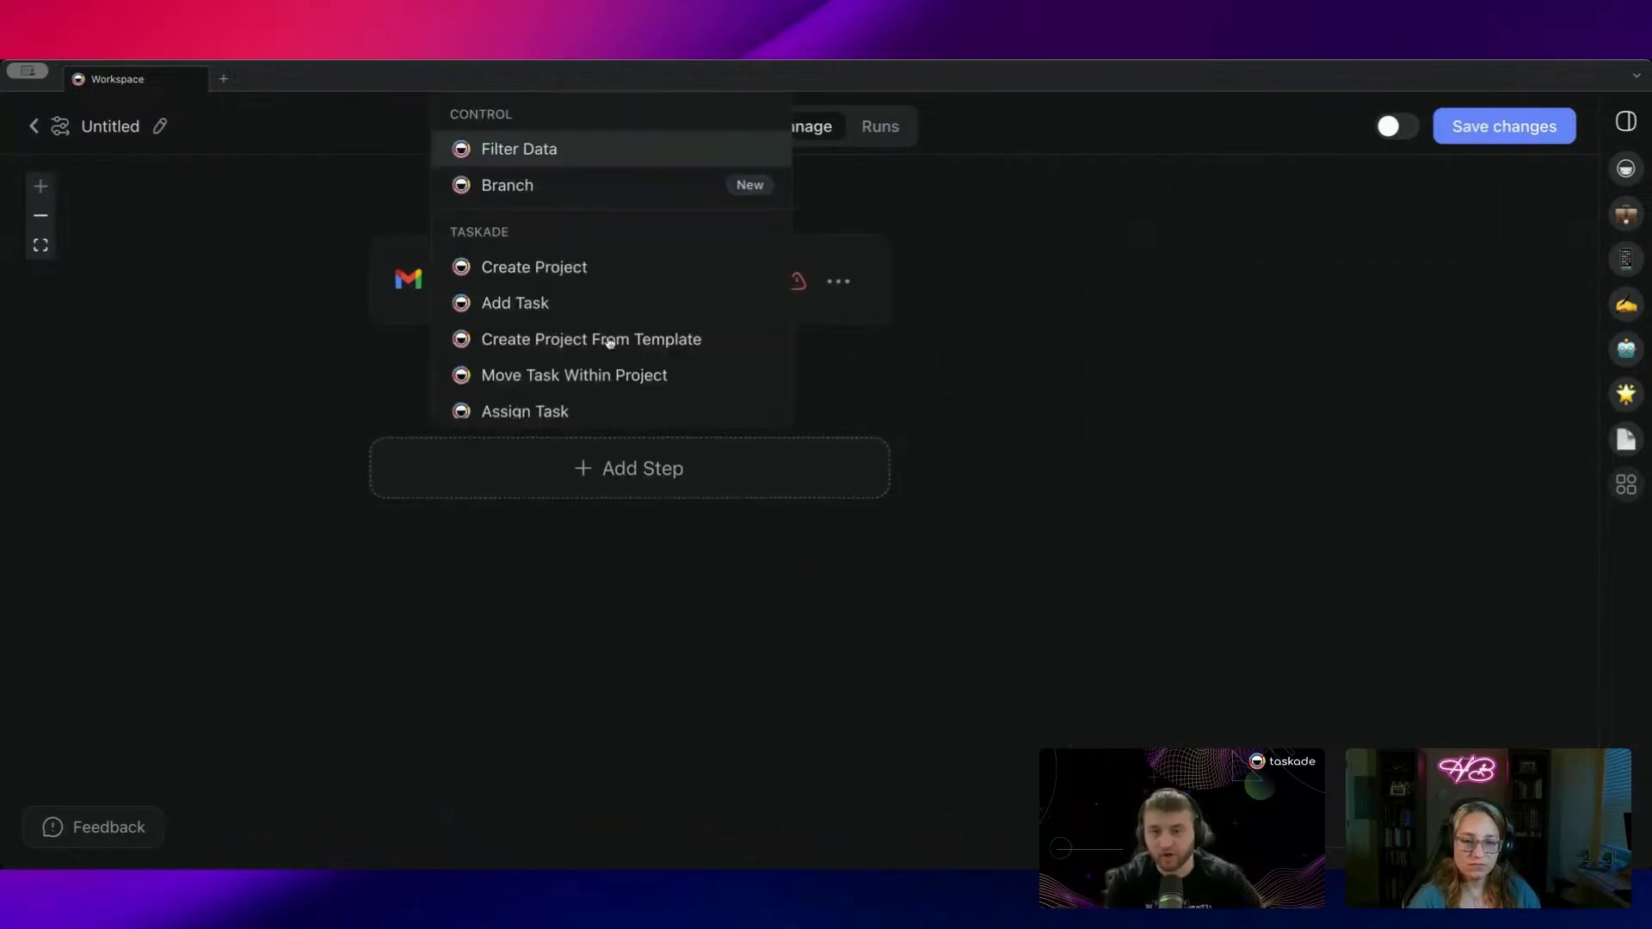
{"action": "left_click", "coordinate": [534, 150]}
{"action": "left_click_drag", "start_coordinate": [888, 406], "coordinate": [820, 428]}
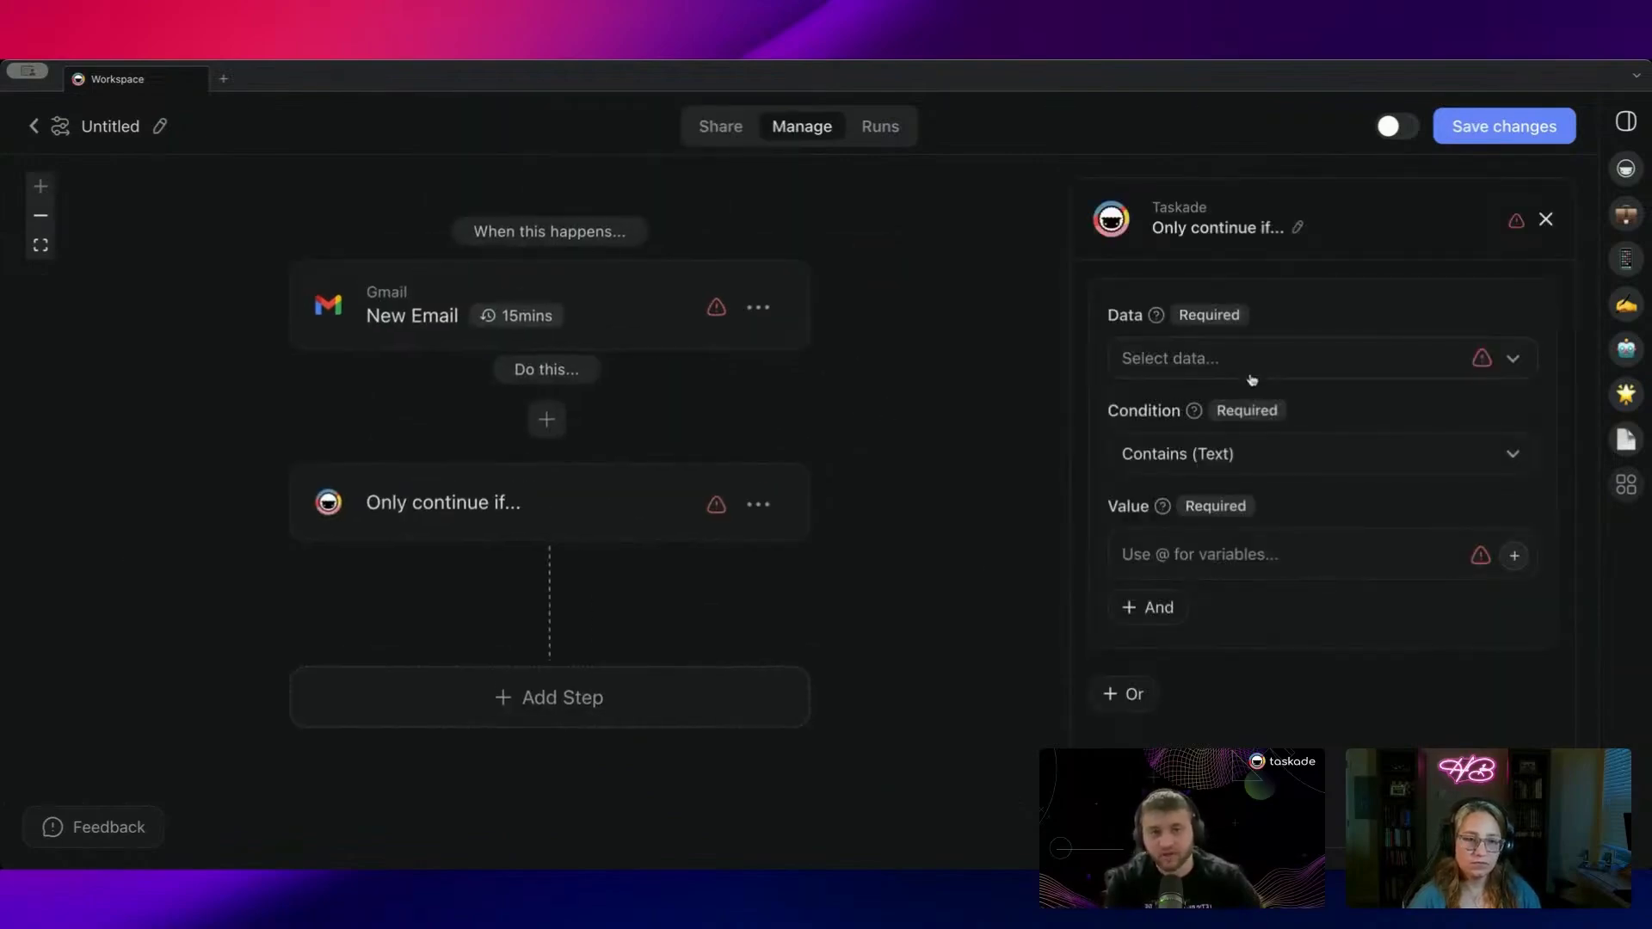
{"action": "left_click_drag", "start_coordinate": [513, 472], "coordinate": [631, 505]}
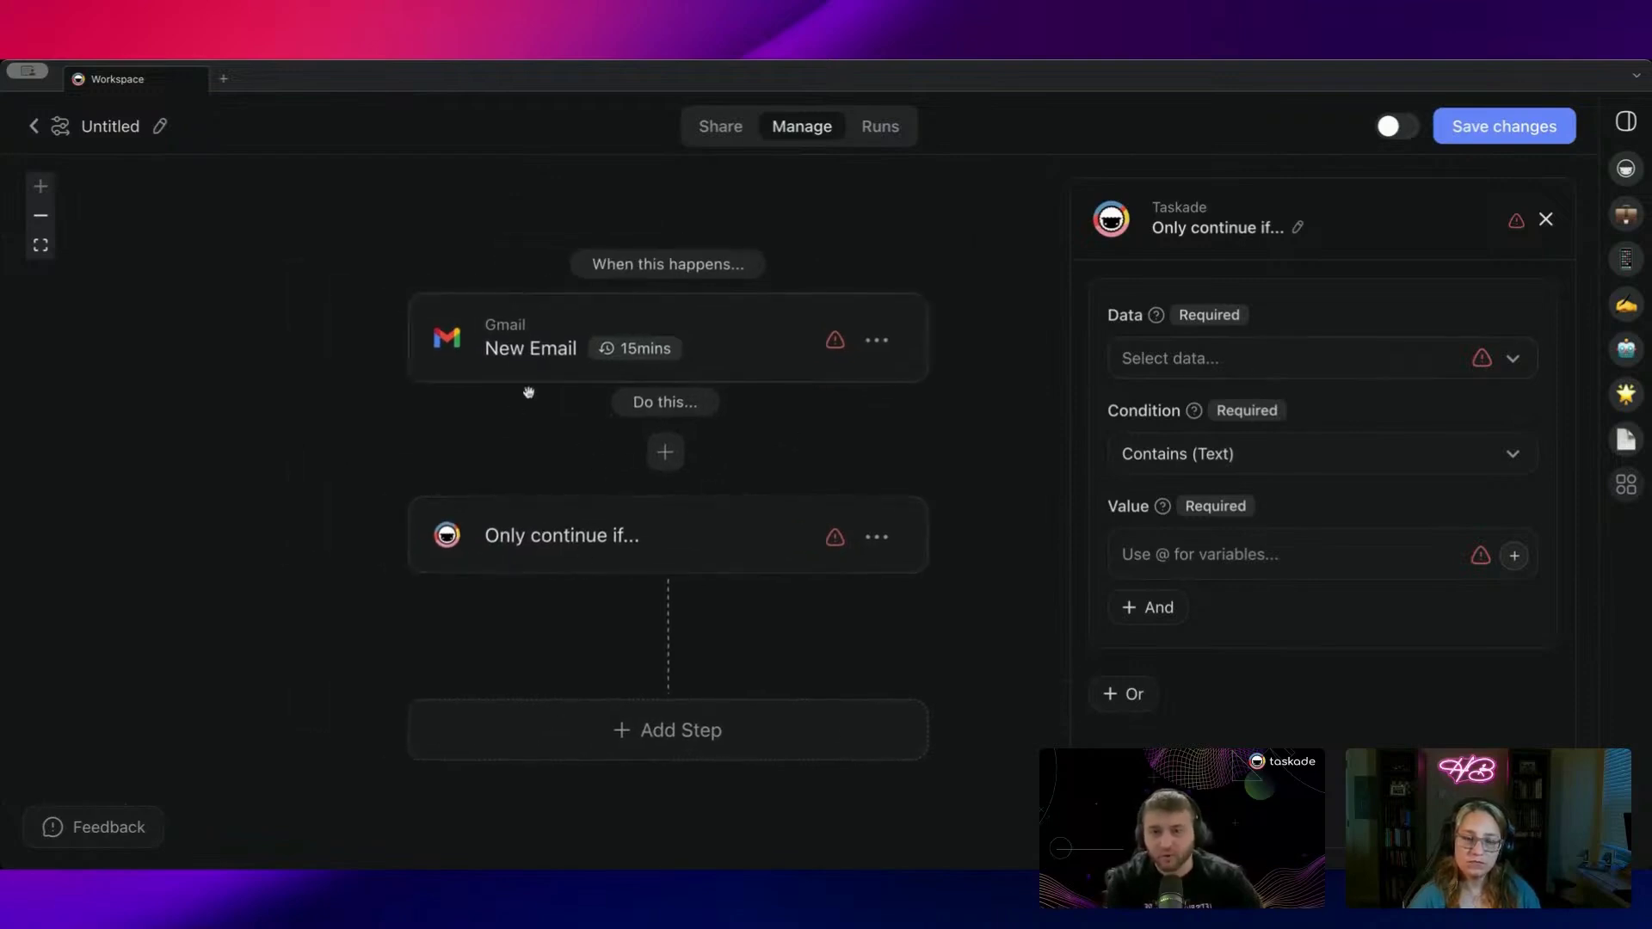
{"action": "mouse_move", "coordinate": [692, 353]}
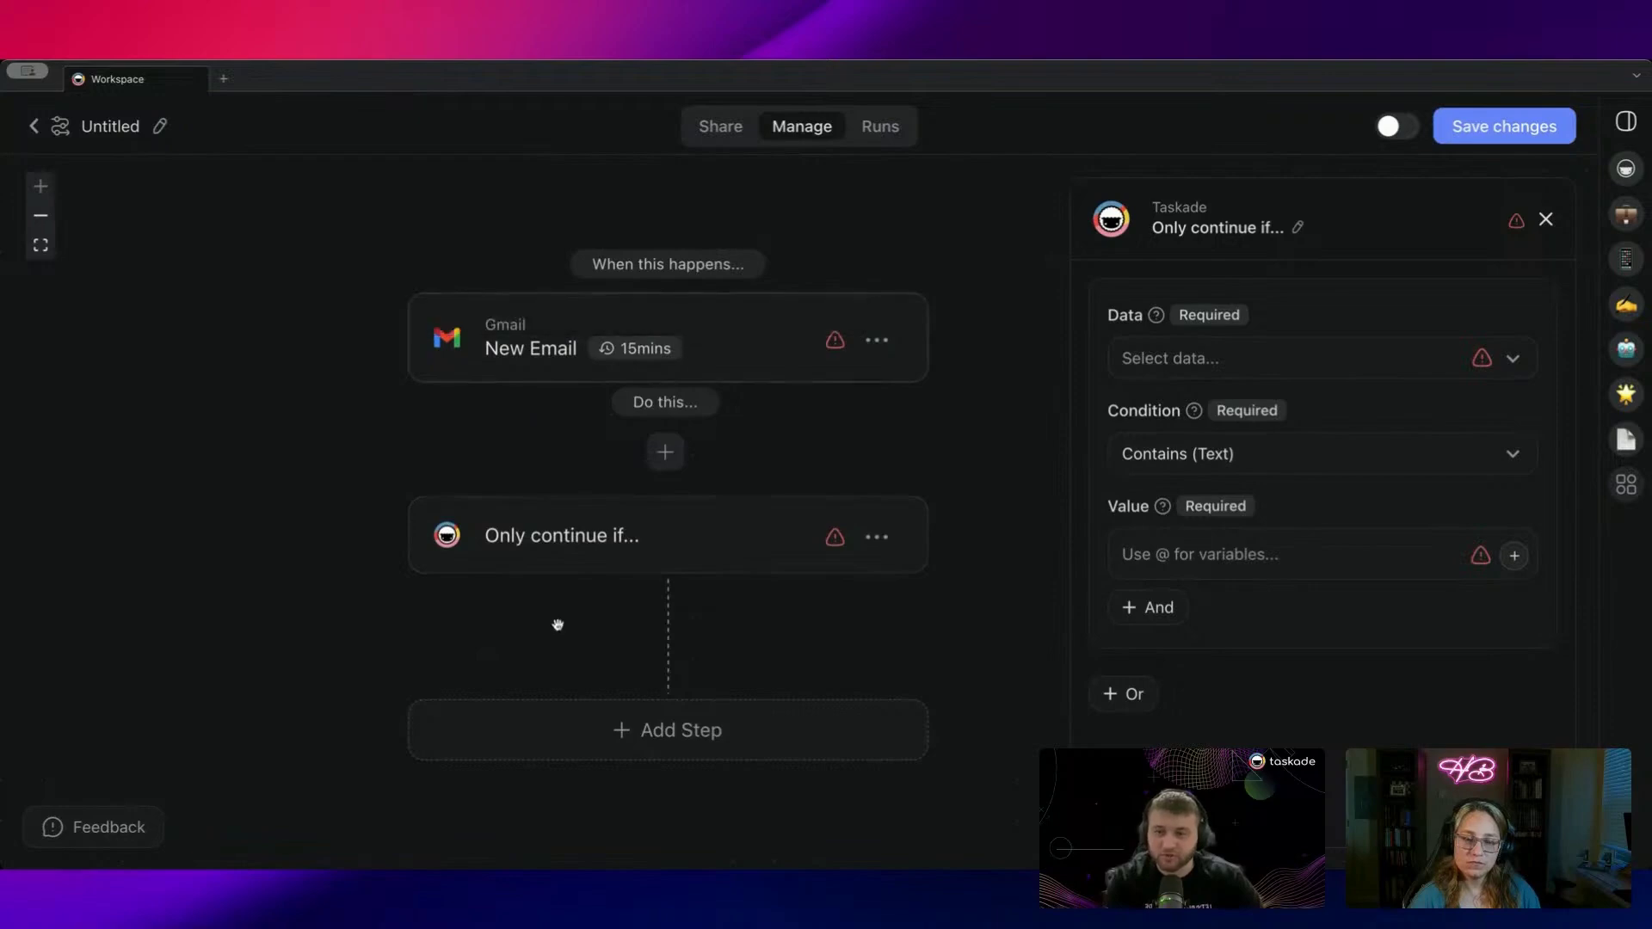
Step: Filter on New Email → Receiver's Email exactly matching the dedicated add-task email address
{"action": "left_click", "coordinate": [1146, 368]}
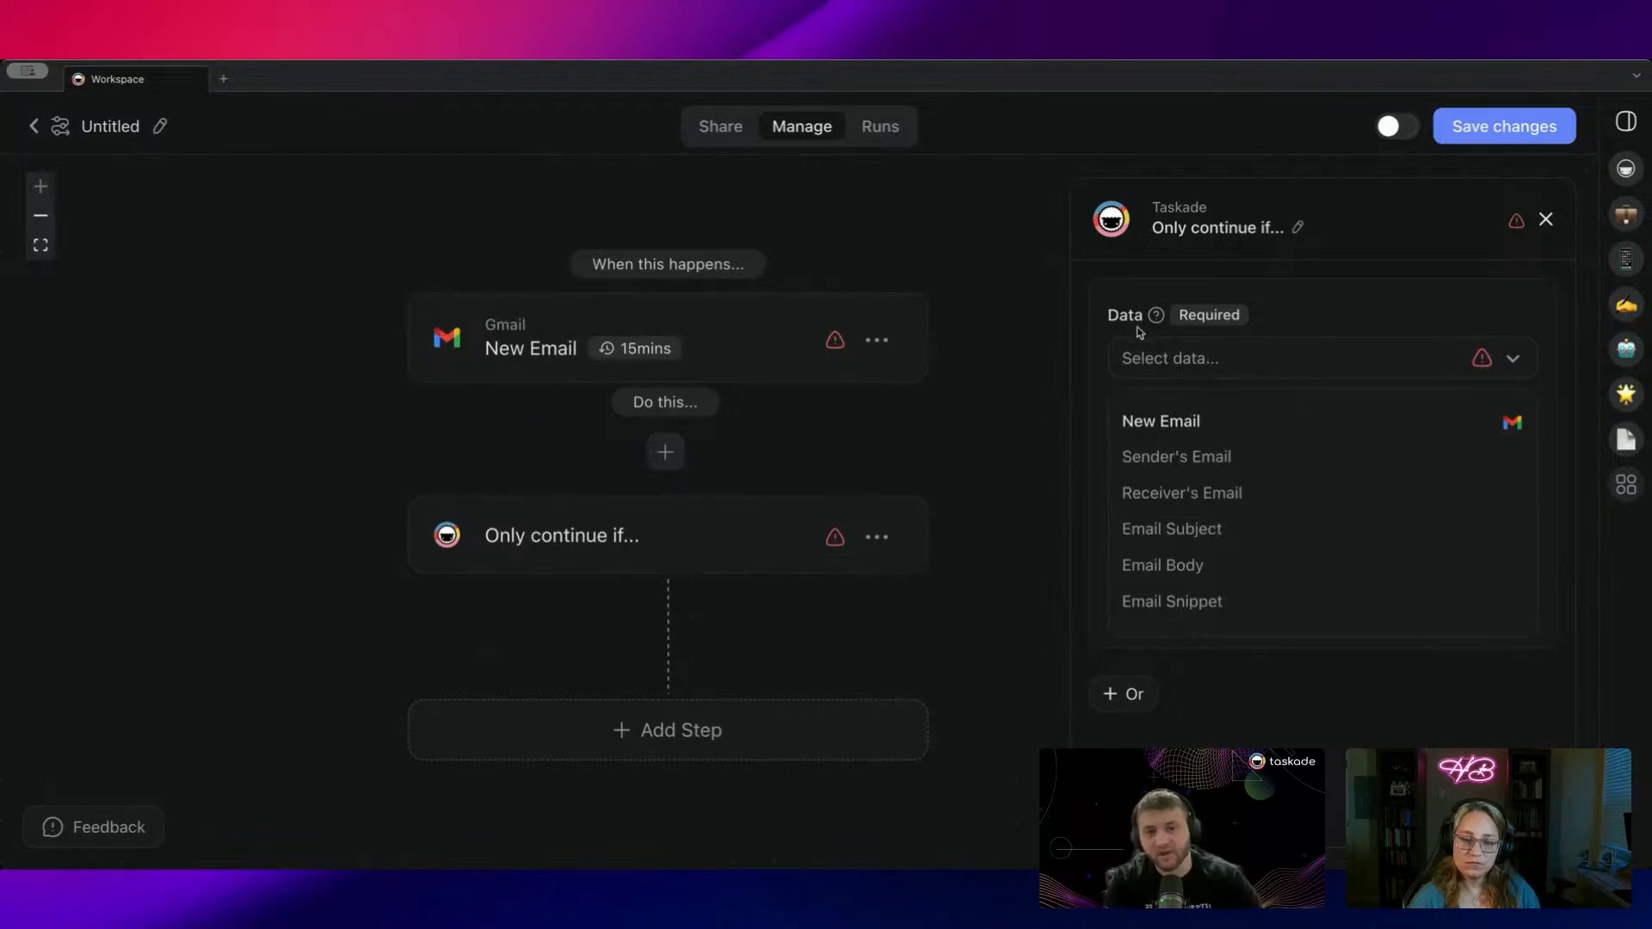
{"action": "left_click", "coordinate": [1243, 499]}
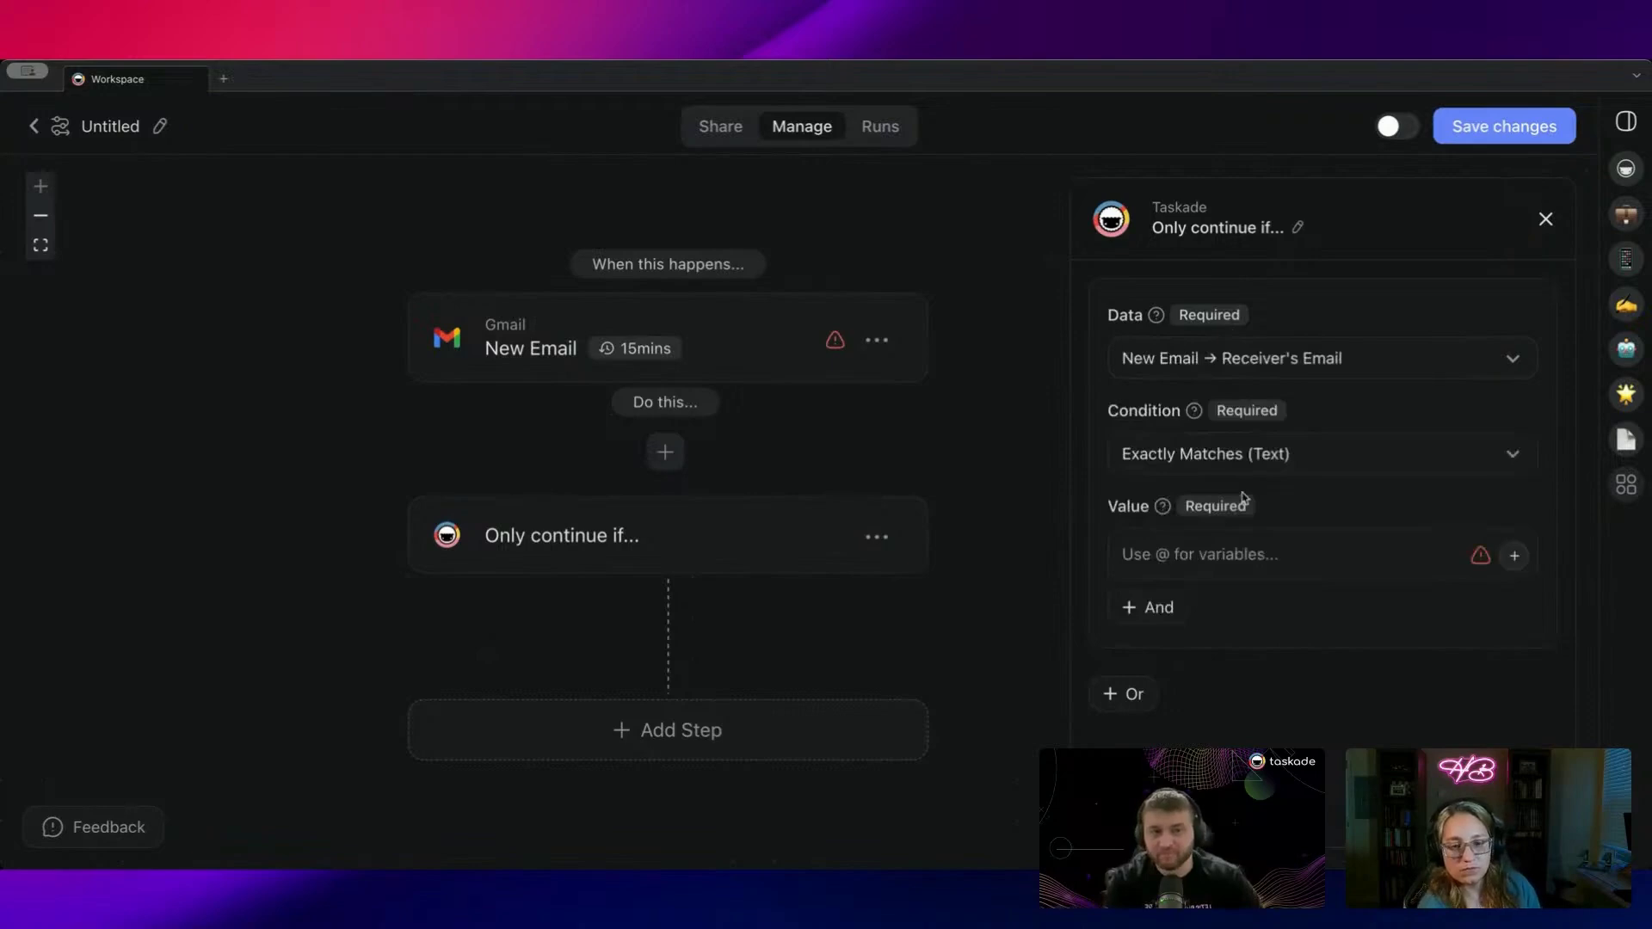
{"action": "left_click", "coordinate": [1230, 564]}
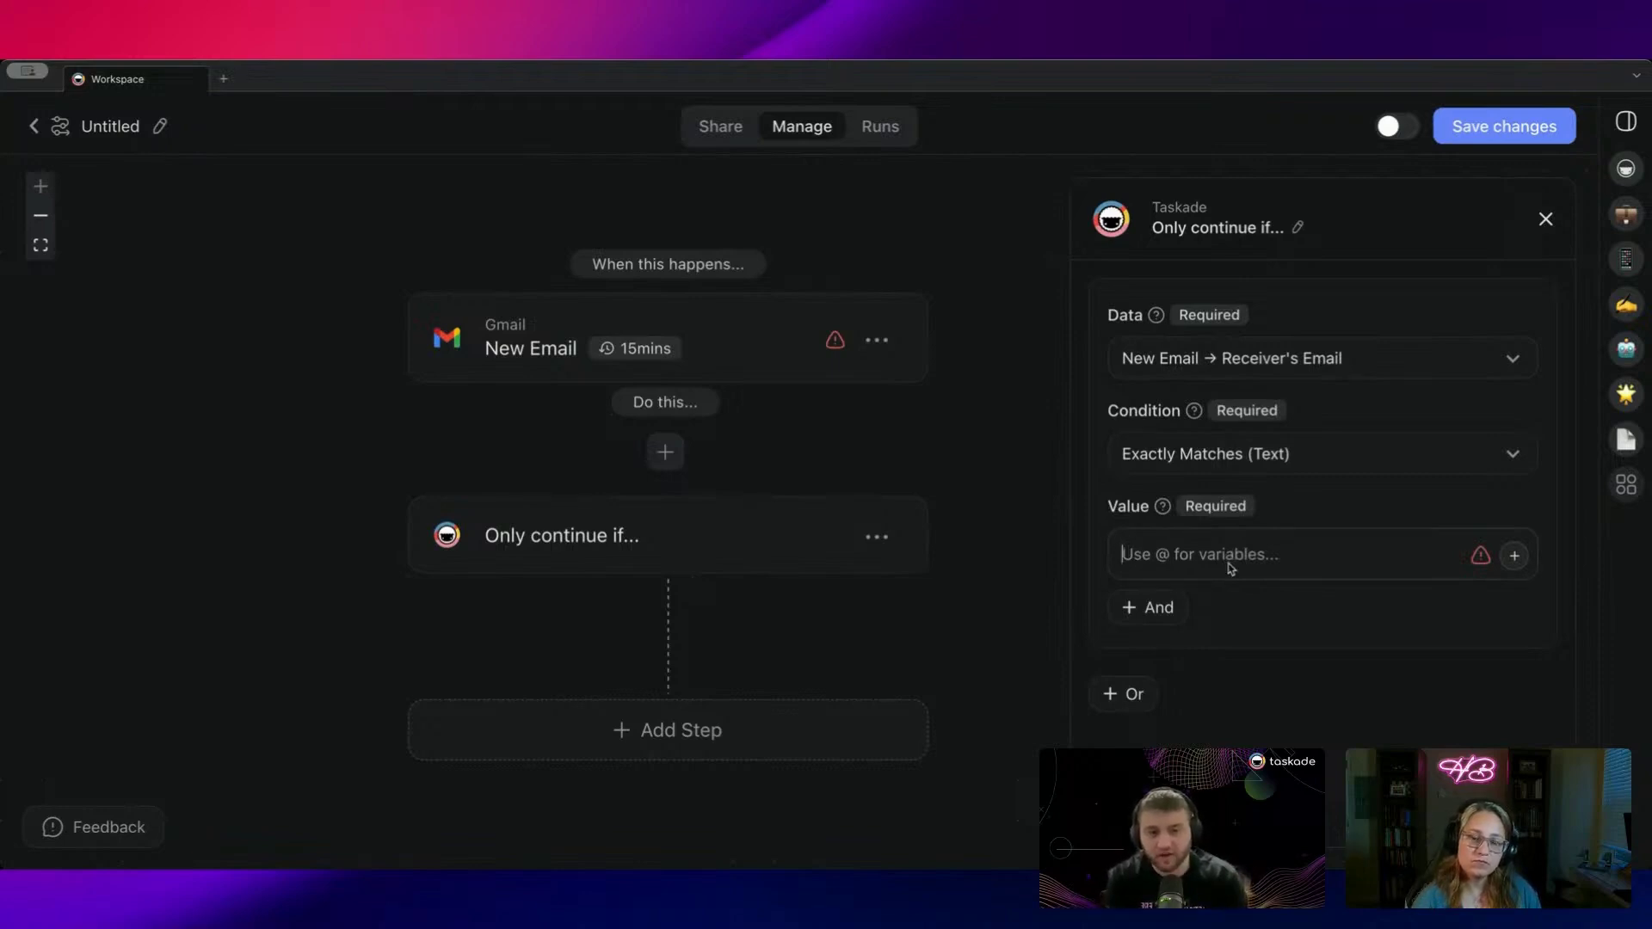
{"action": "type", "text": "@"}
{"action": "key", "text": "BackSpace"}
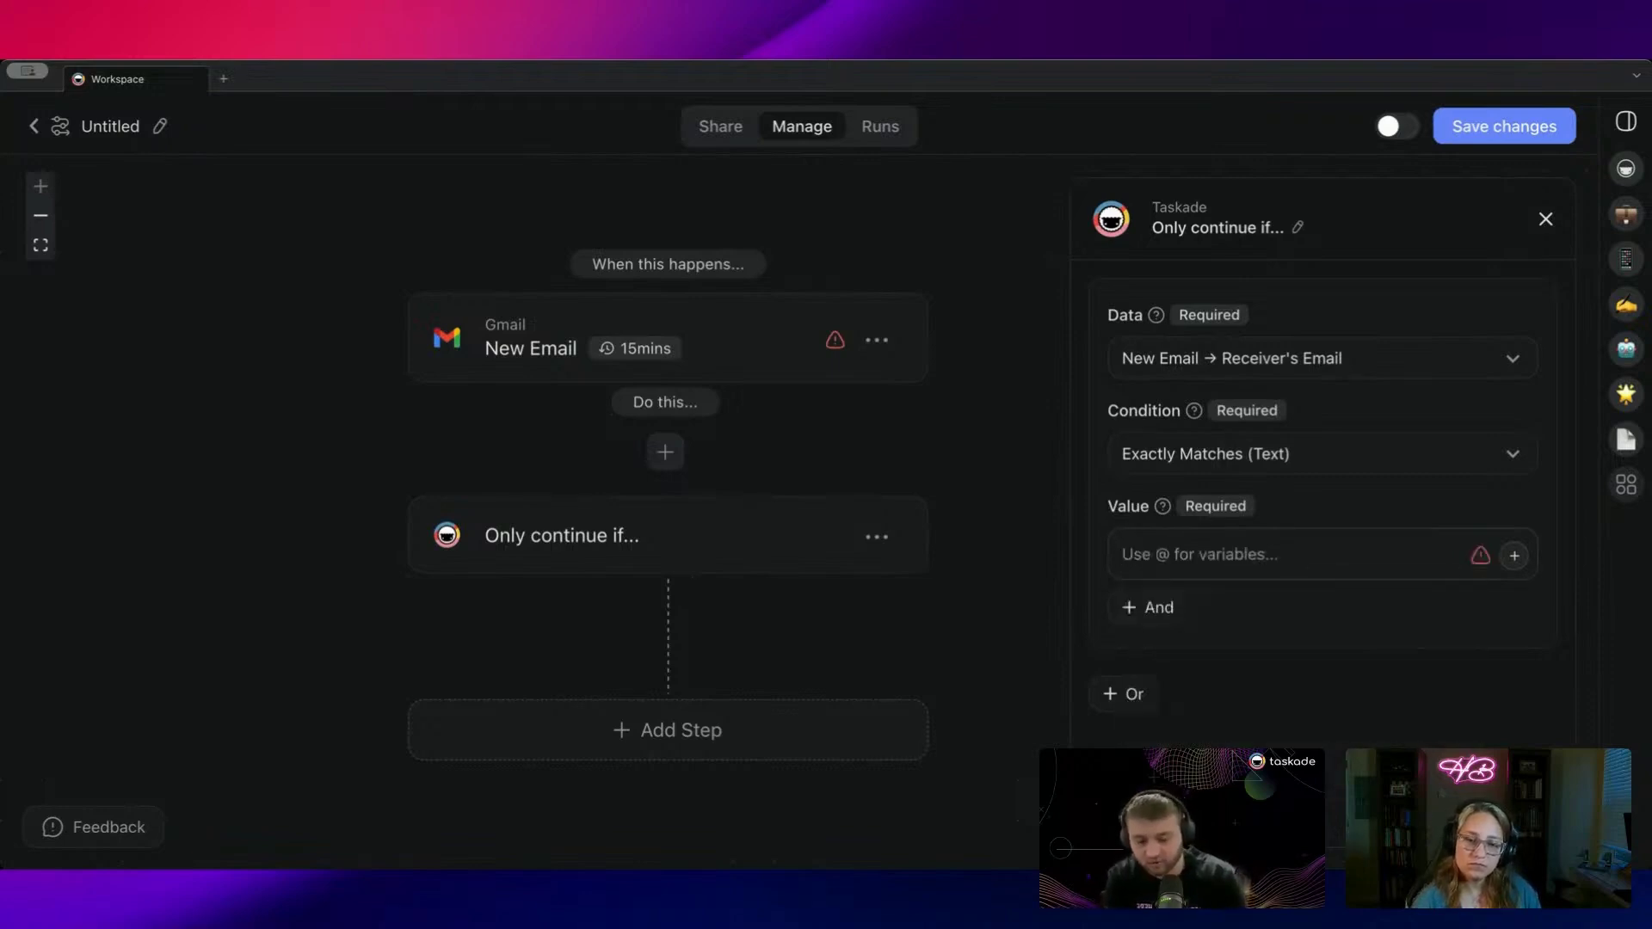
{"action": "type", "text": "+"}
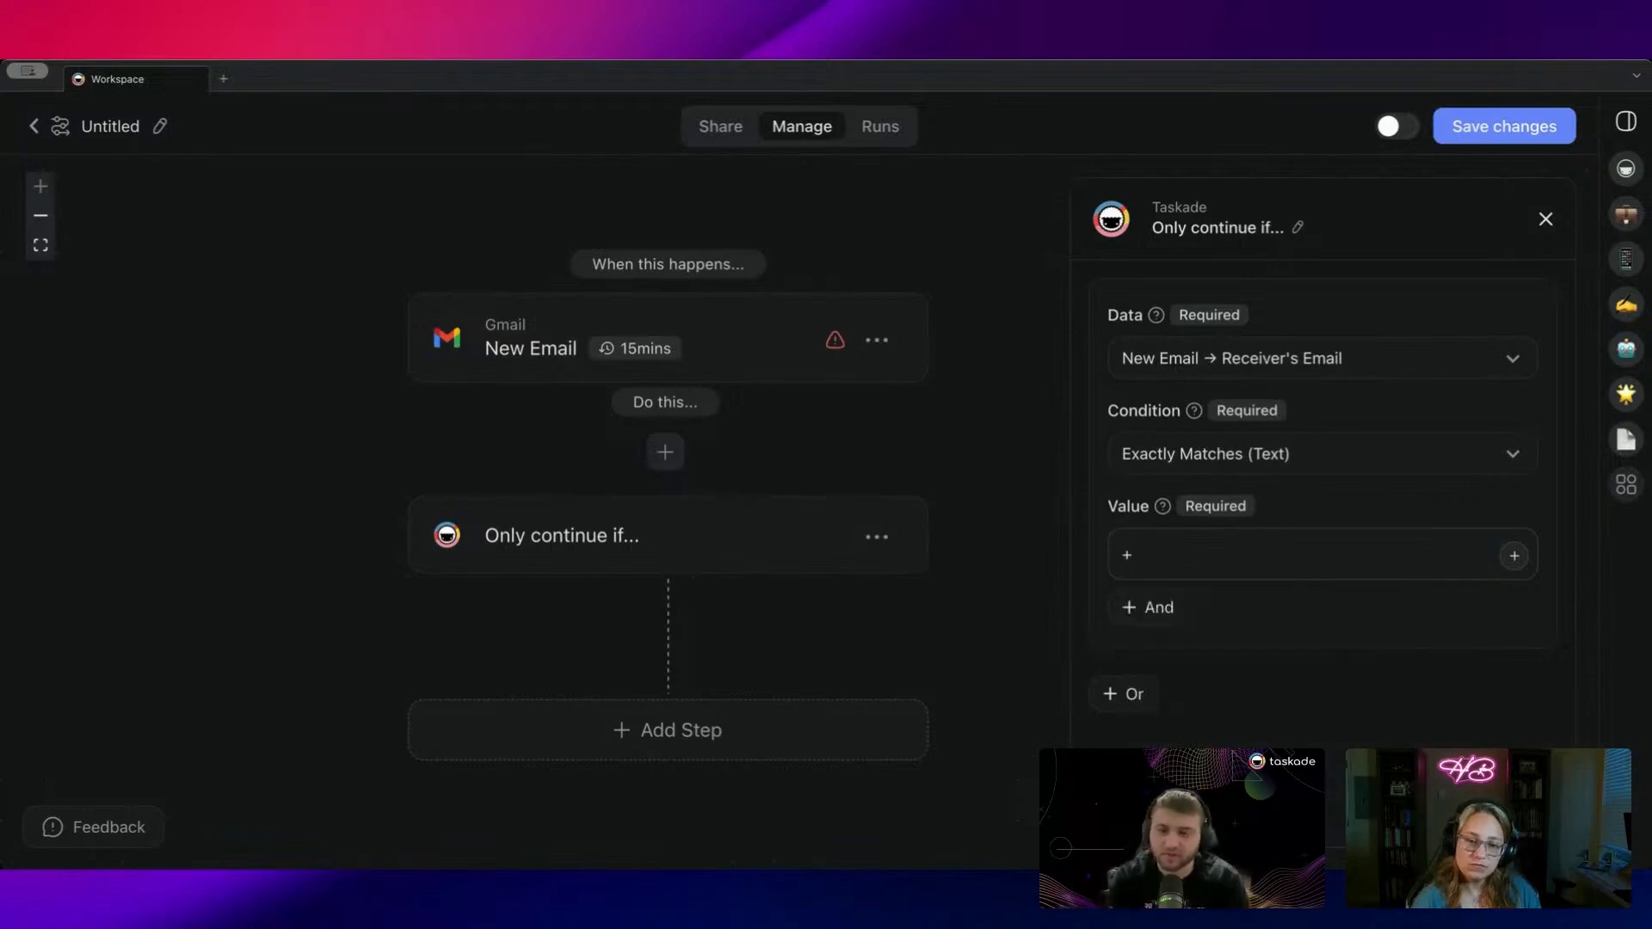
{"action": "key", "text": "BackSpace"}
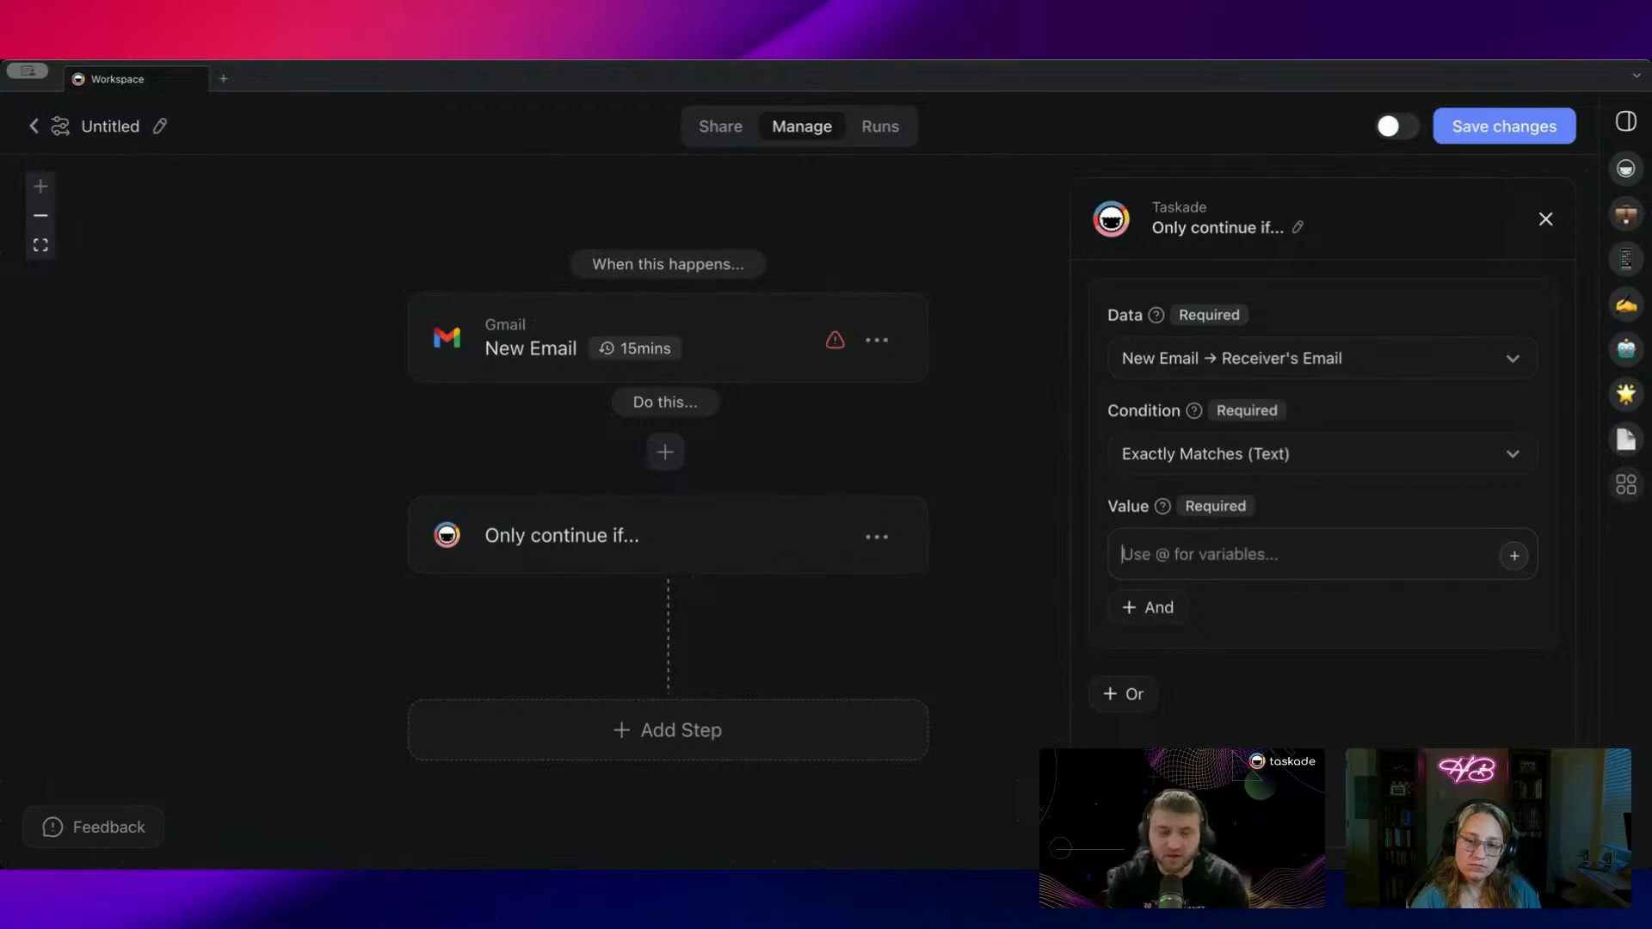
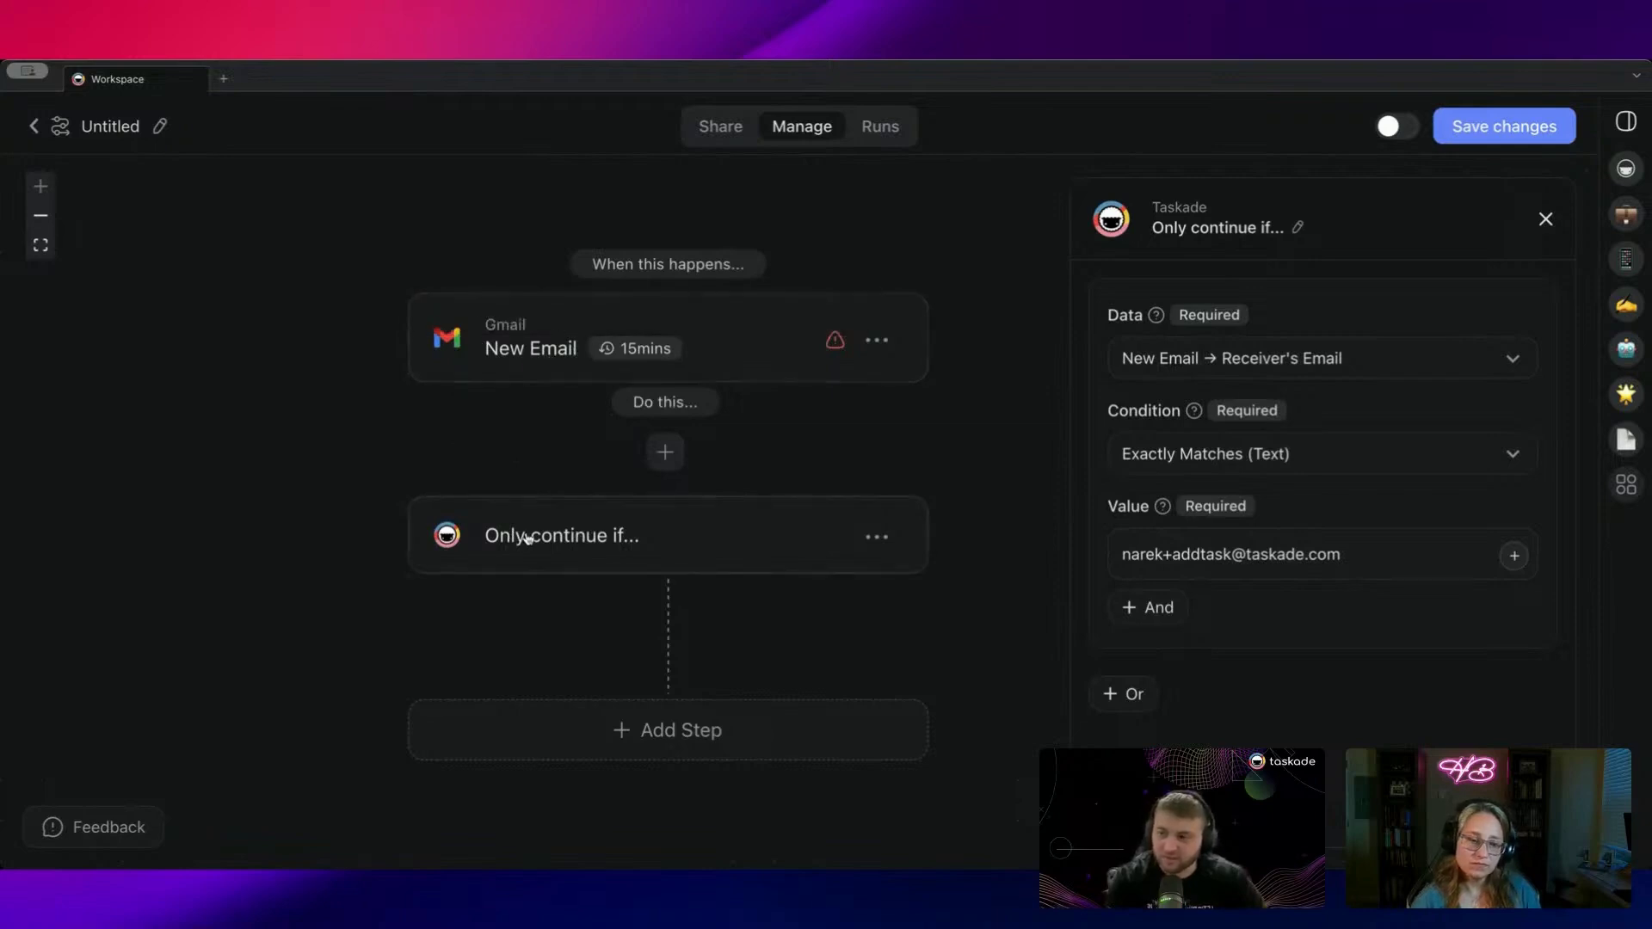
{"action": "left_click_drag", "start_coordinate": [1123, 555], "coordinate": [1352, 555]}
Step: Add an Add Task step after the filter
{"action": "left_click", "coordinate": [1366, 510]}
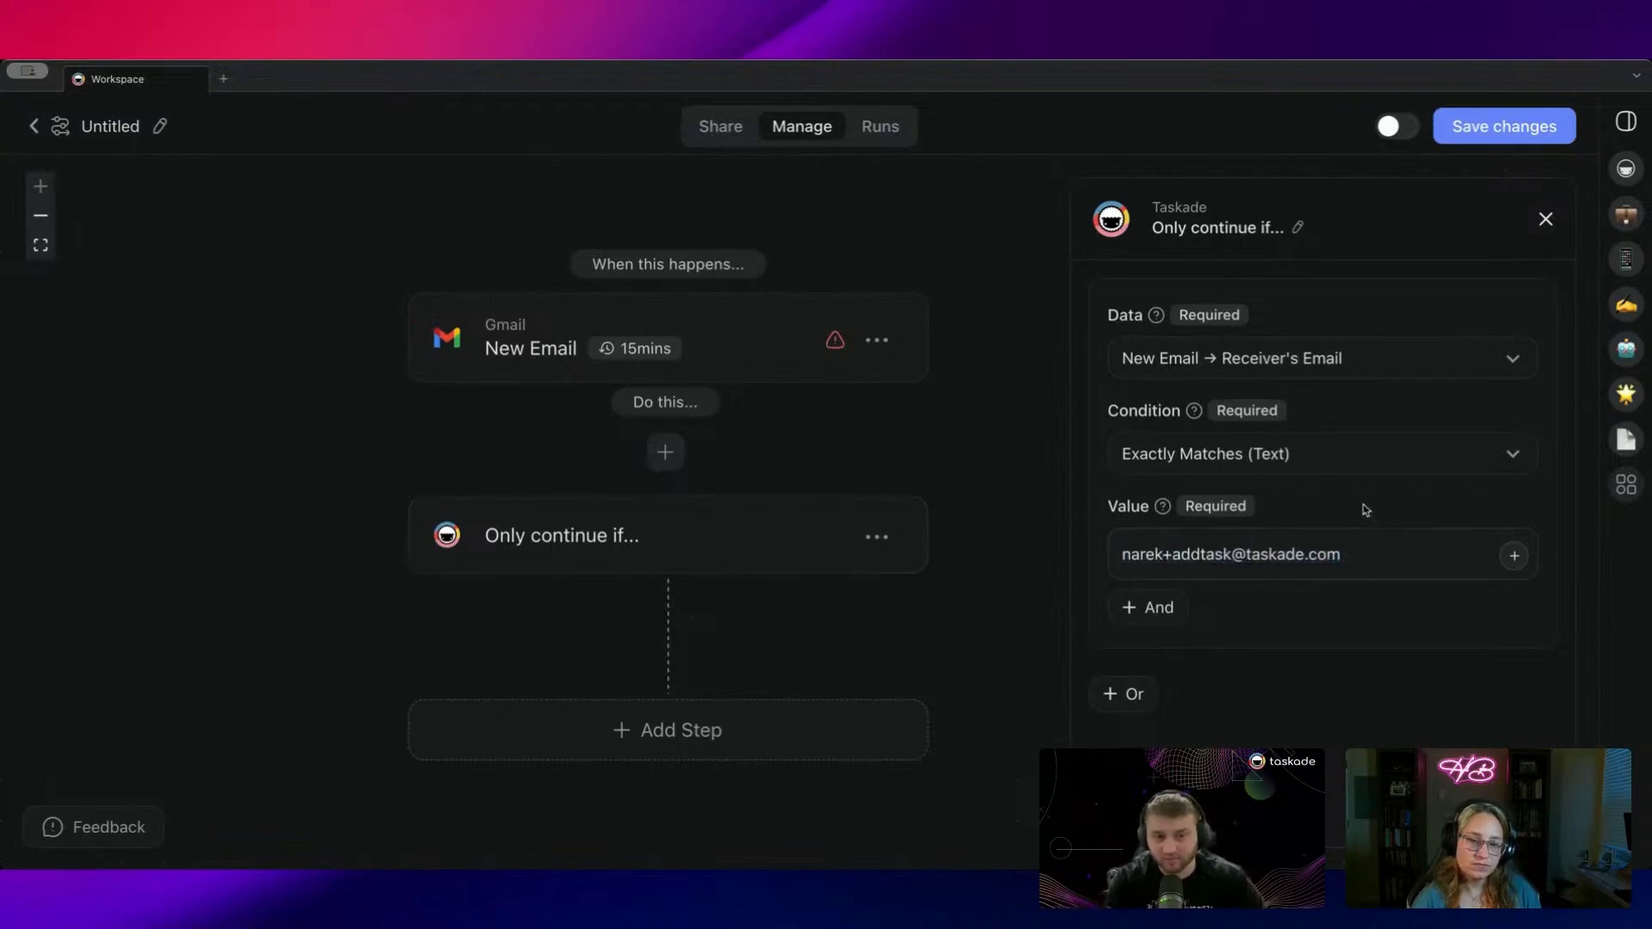
{"action": "scroll", "coordinate": [860, 542], "scroll_direction": "down", "scroll_amount": 2}
{"action": "left_click", "coordinate": [706, 639]}
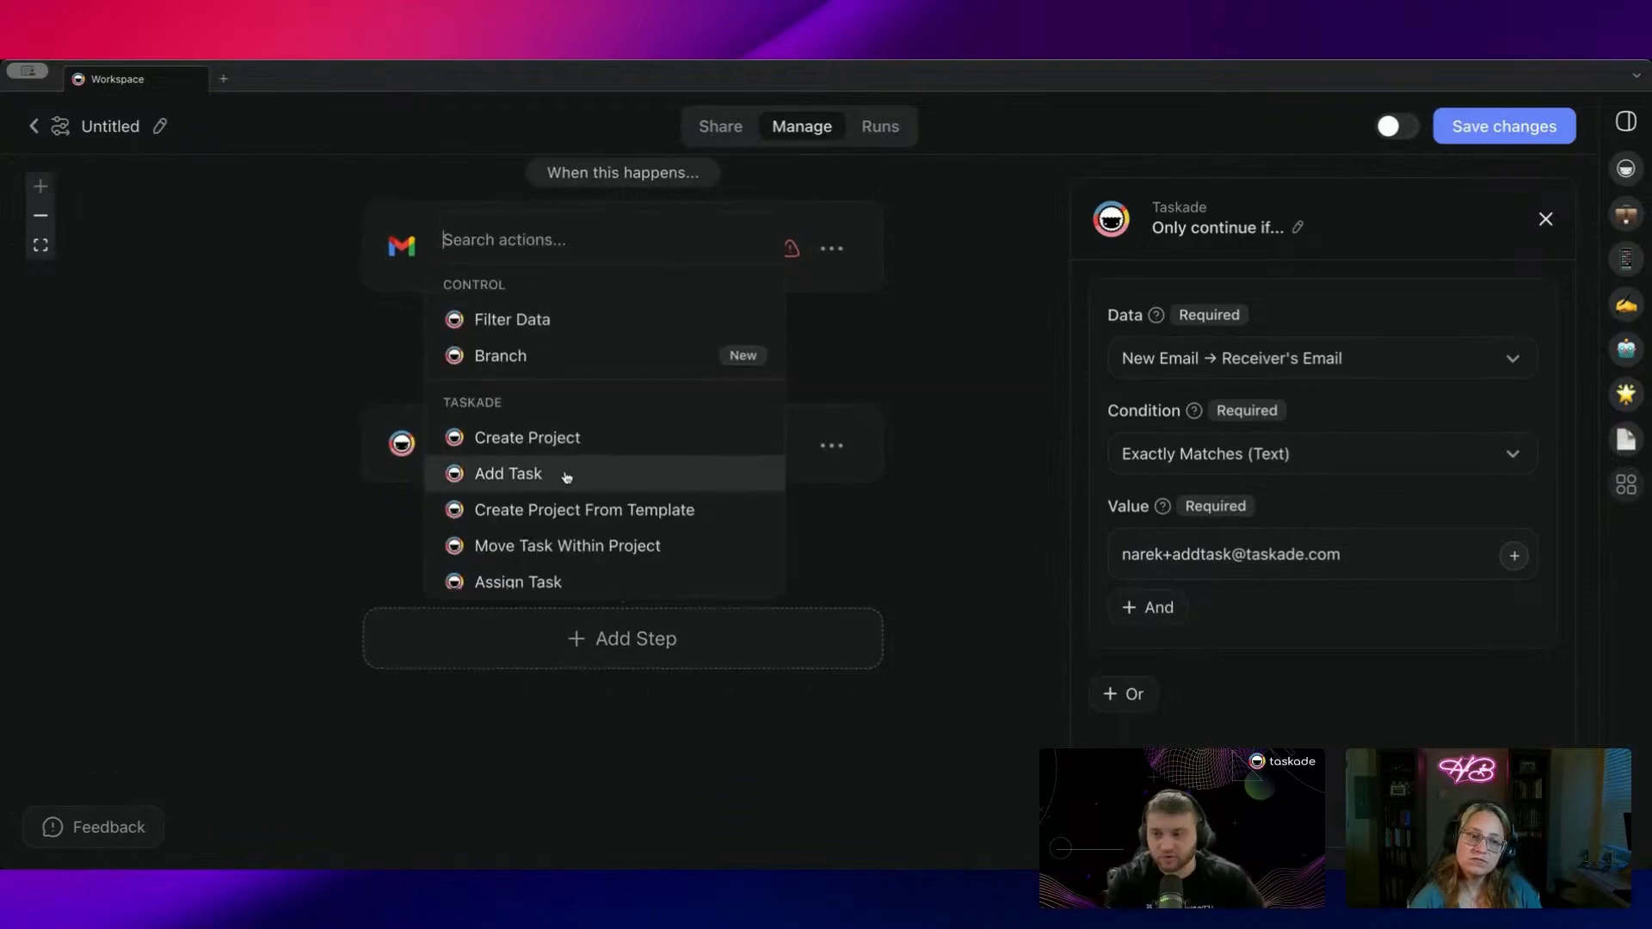
{"action": "scroll", "coordinate": [579, 430], "scroll_direction": "down", "scroll_amount": 1}
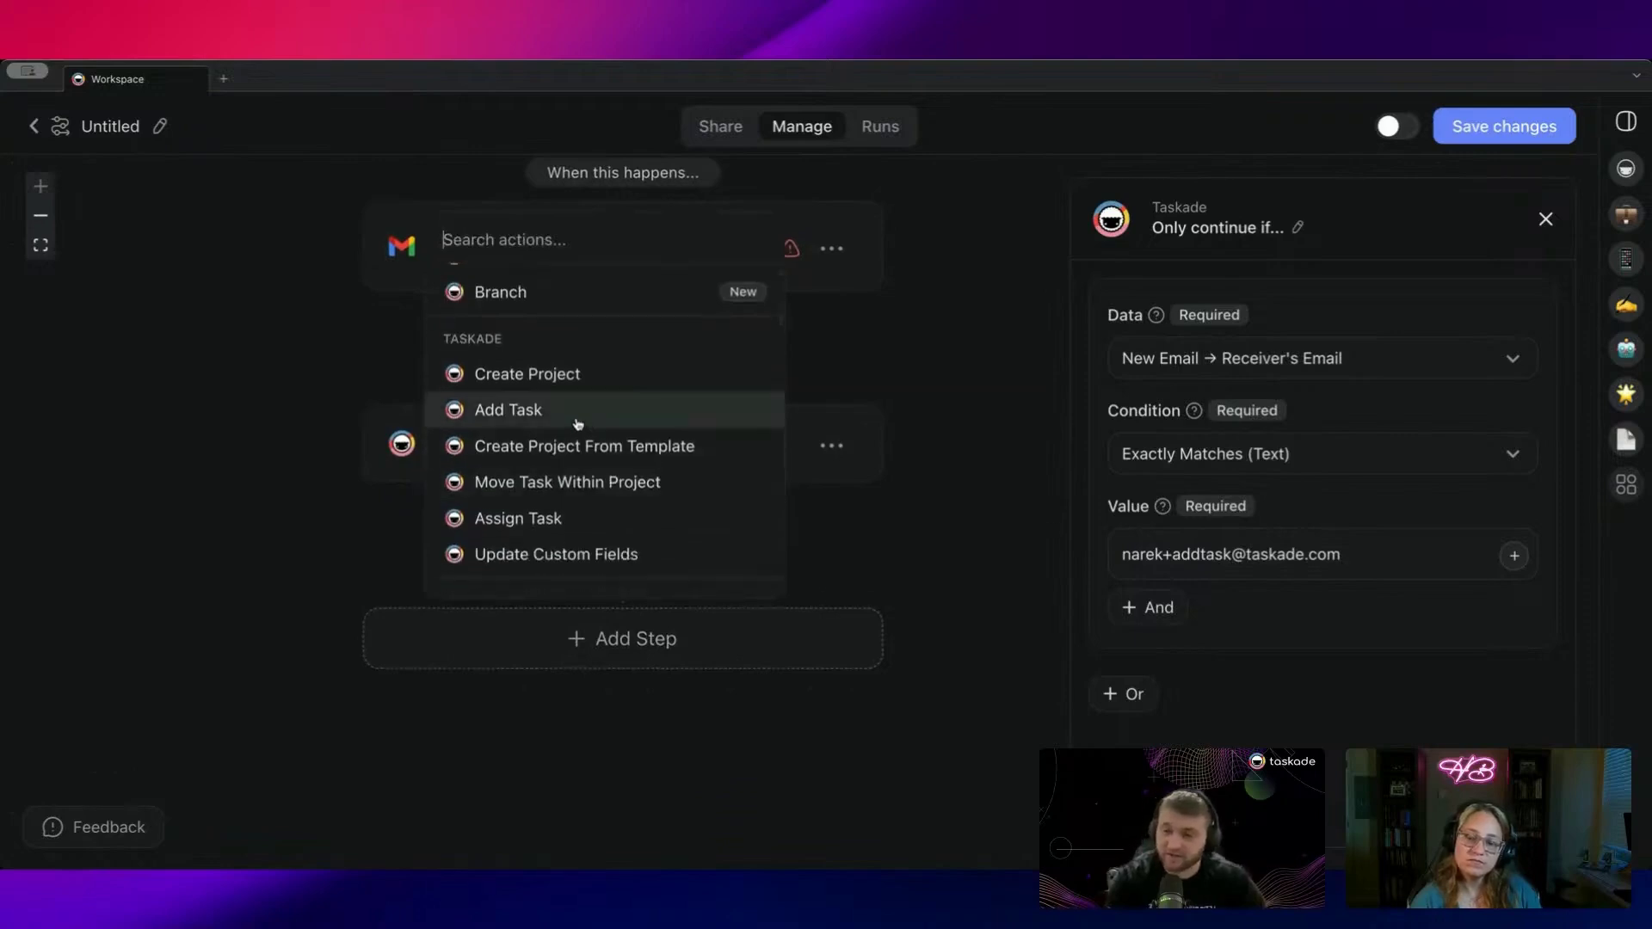
{"action": "scroll", "coordinate": [587, 432], "scroll_direction": "down", "scroll_amount": 2}
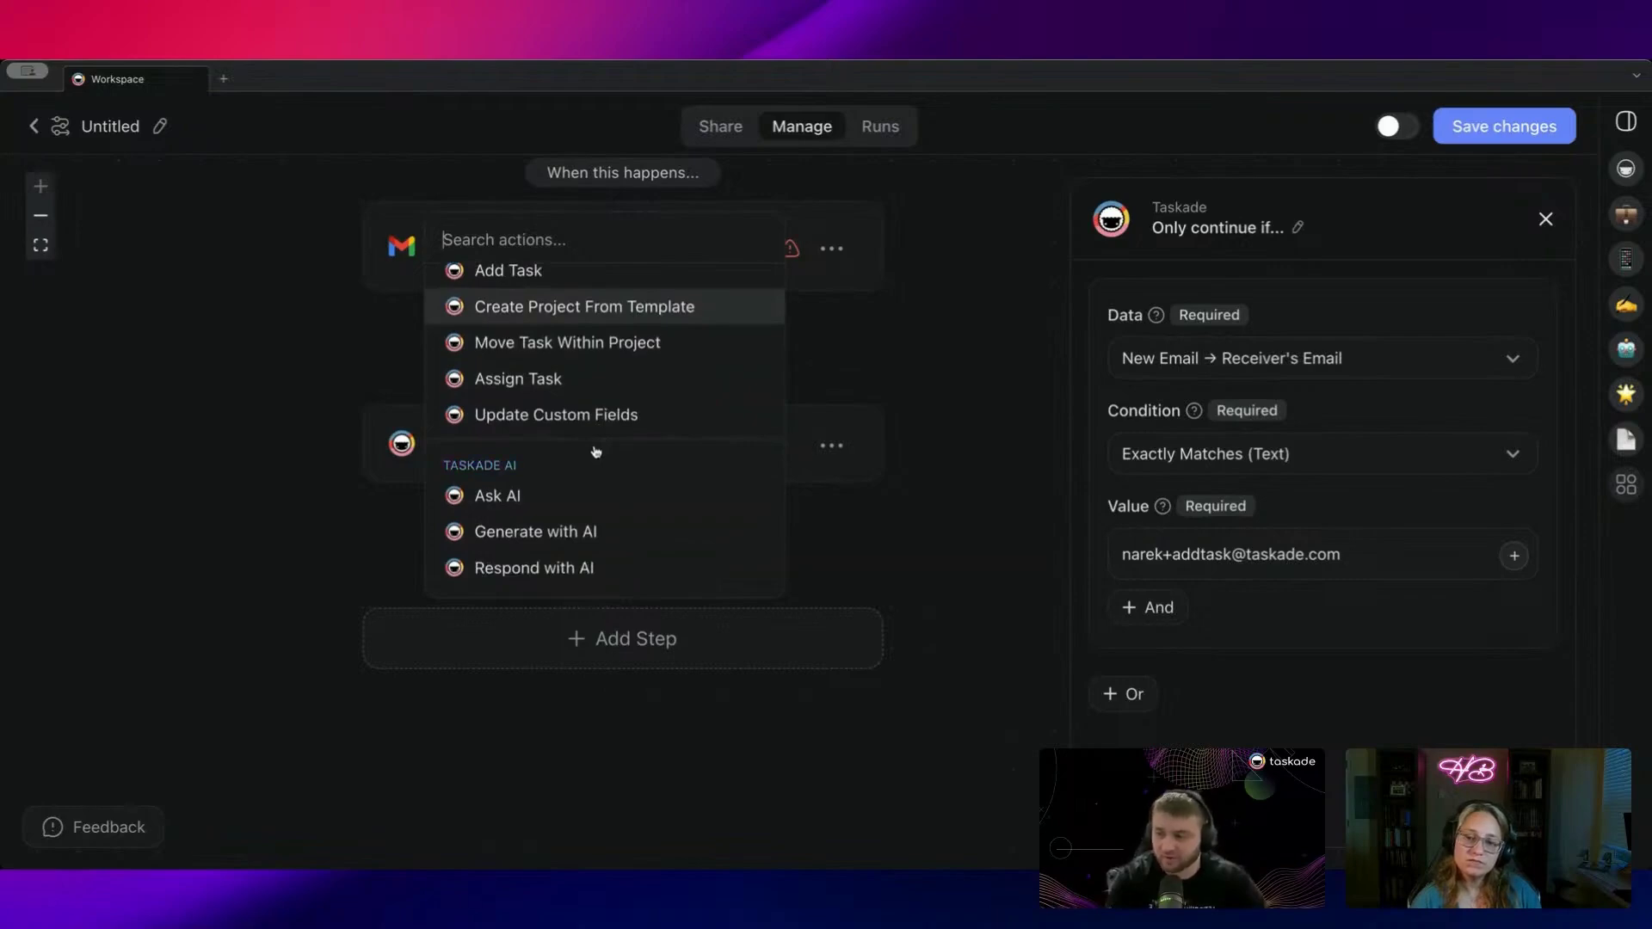
{"action": "scroll", "coordinate": [595, 452], "scroll_direction": "up", "scroll_amount": 1}
{"action": "left_click", "coordinate": [567, 340]}
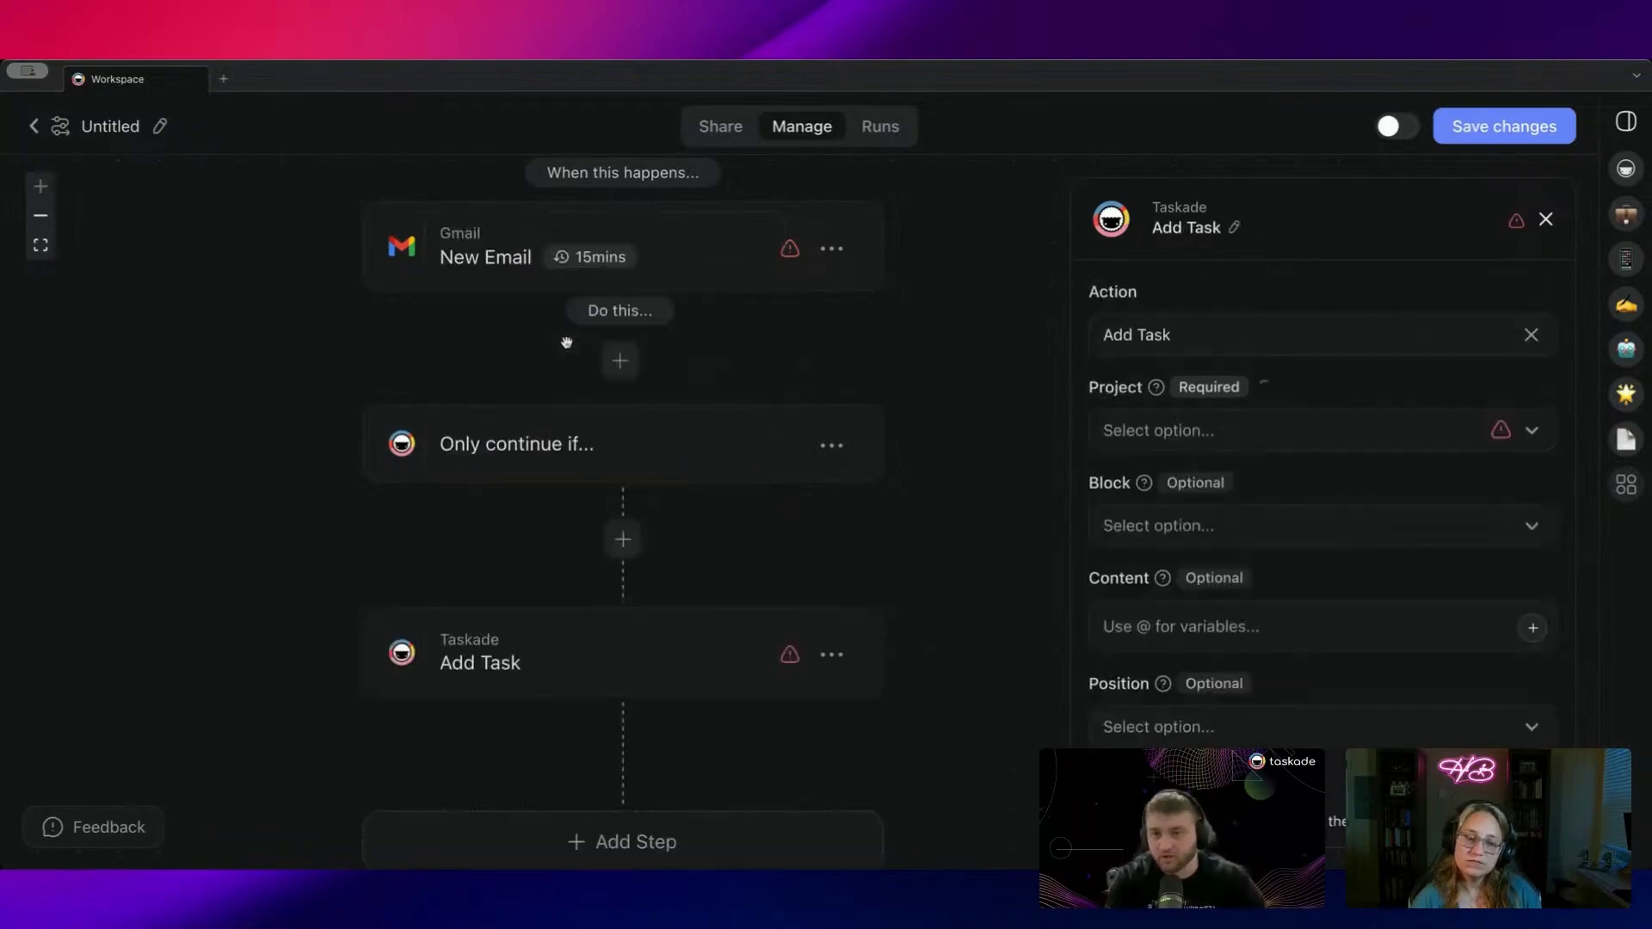
{"action": "left_click_drag", "start_coordinate": [777, 528], "coordinate": [701, 424]}
{"action": "left_click", "coordinate": [1270, 446]}
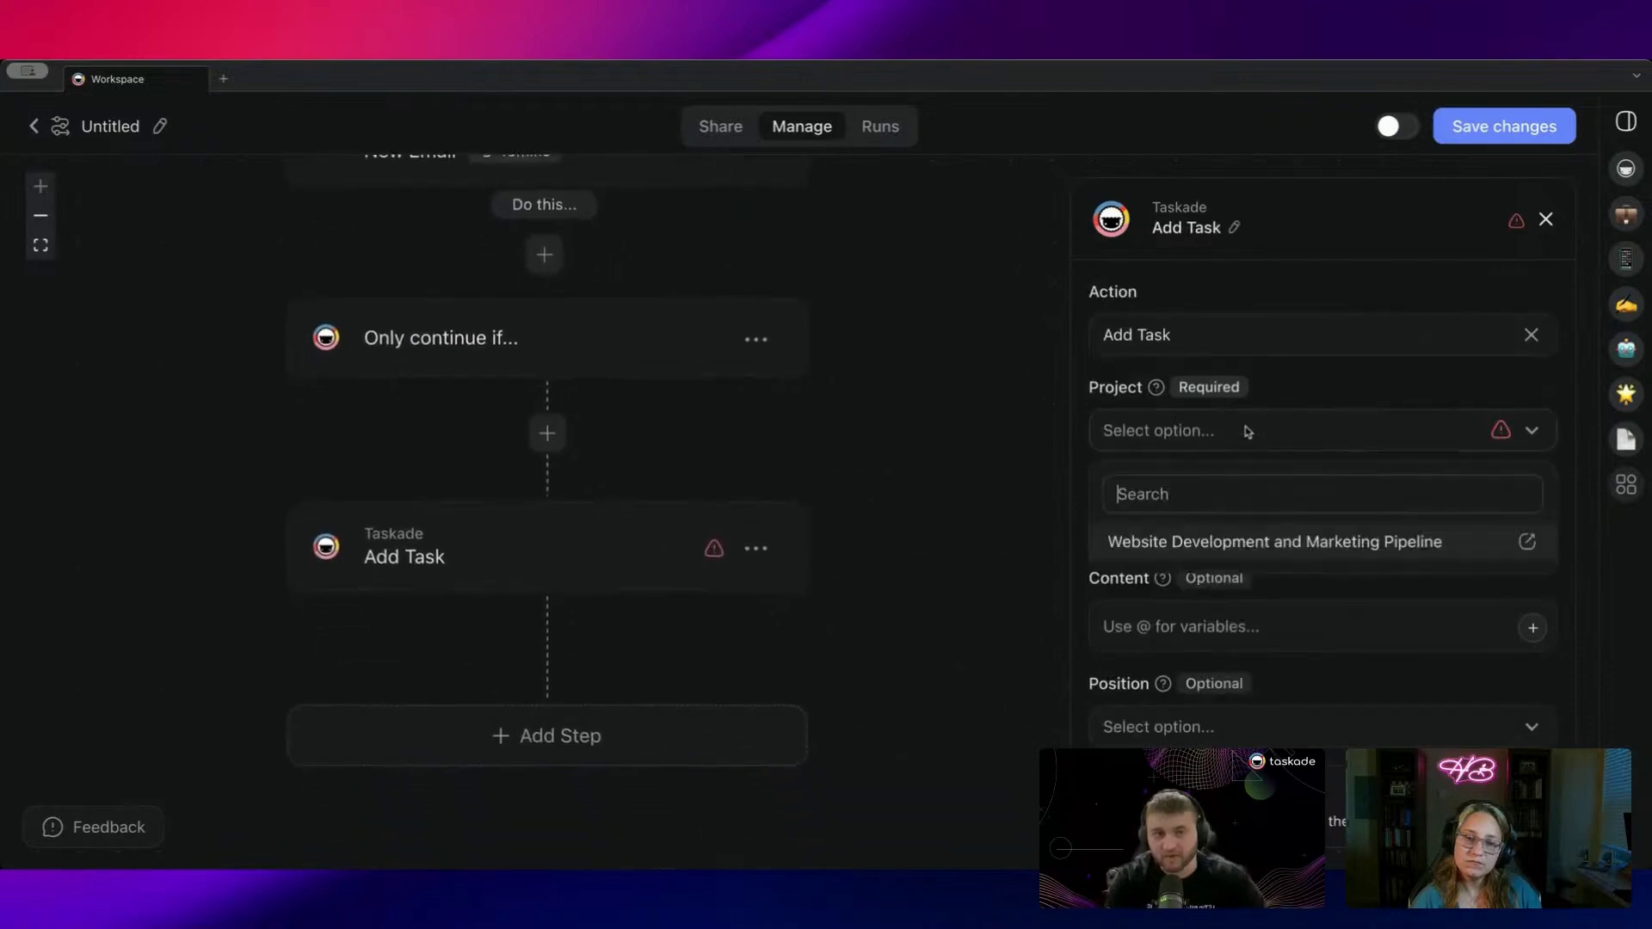
{"action": "left_click", "coordinate": [1232, 542]}
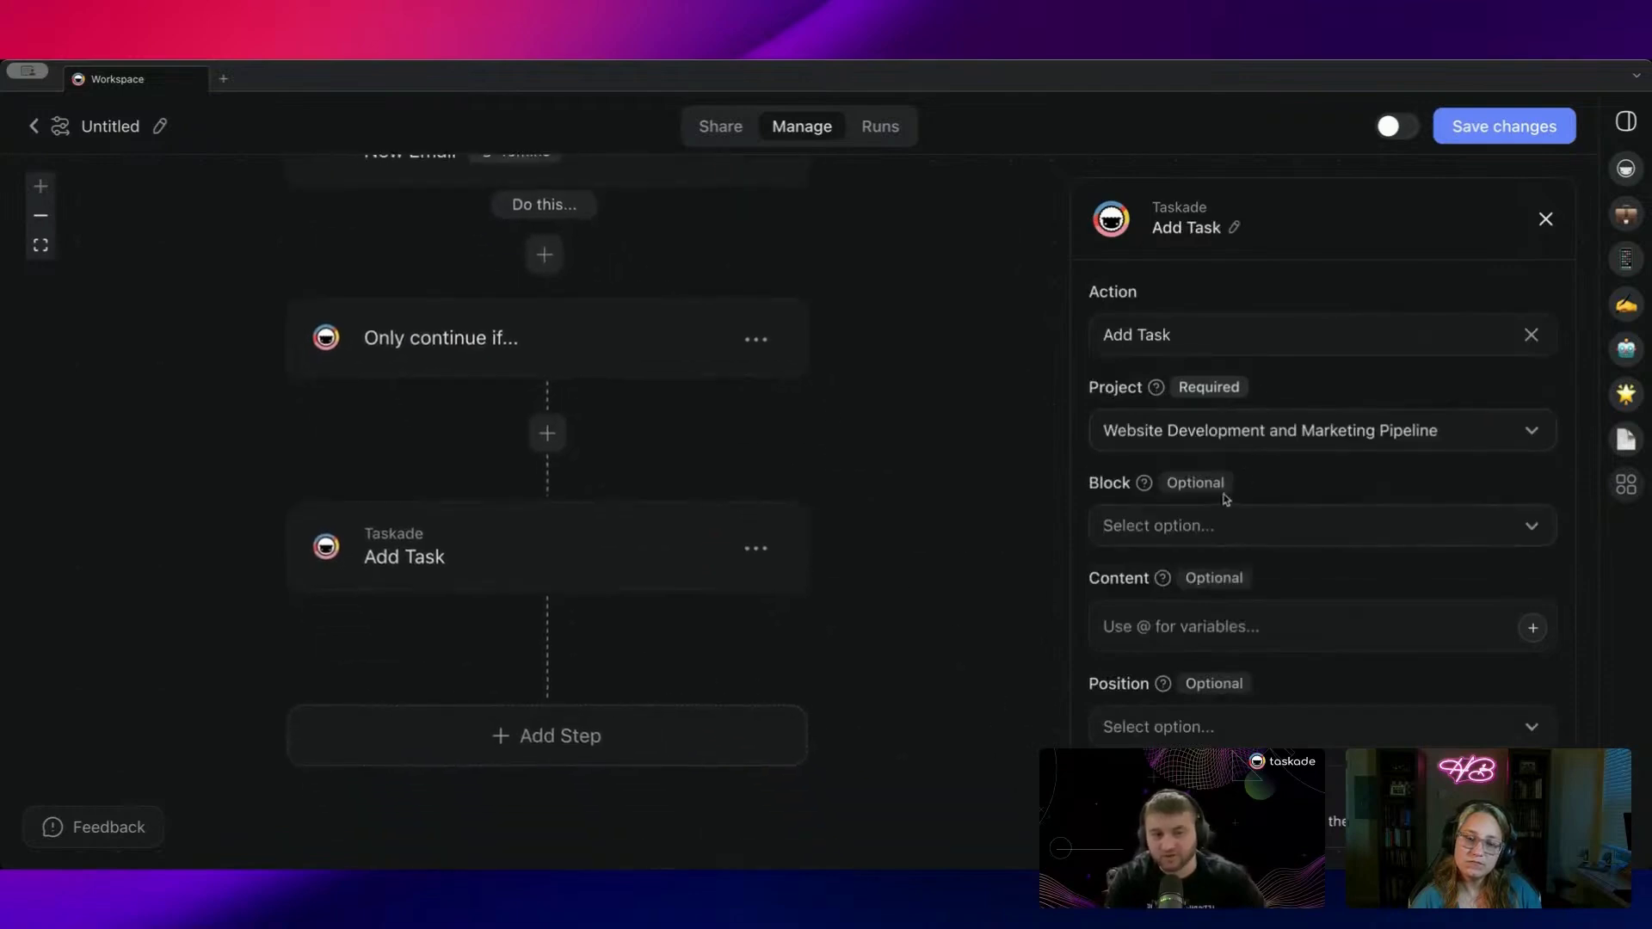
{"action": "left_click_drag", "start_coordinate": [1333, 478], "coordinate": [1323, 439]}
{"action": "left_click", "coordinate": [1287, 524]}
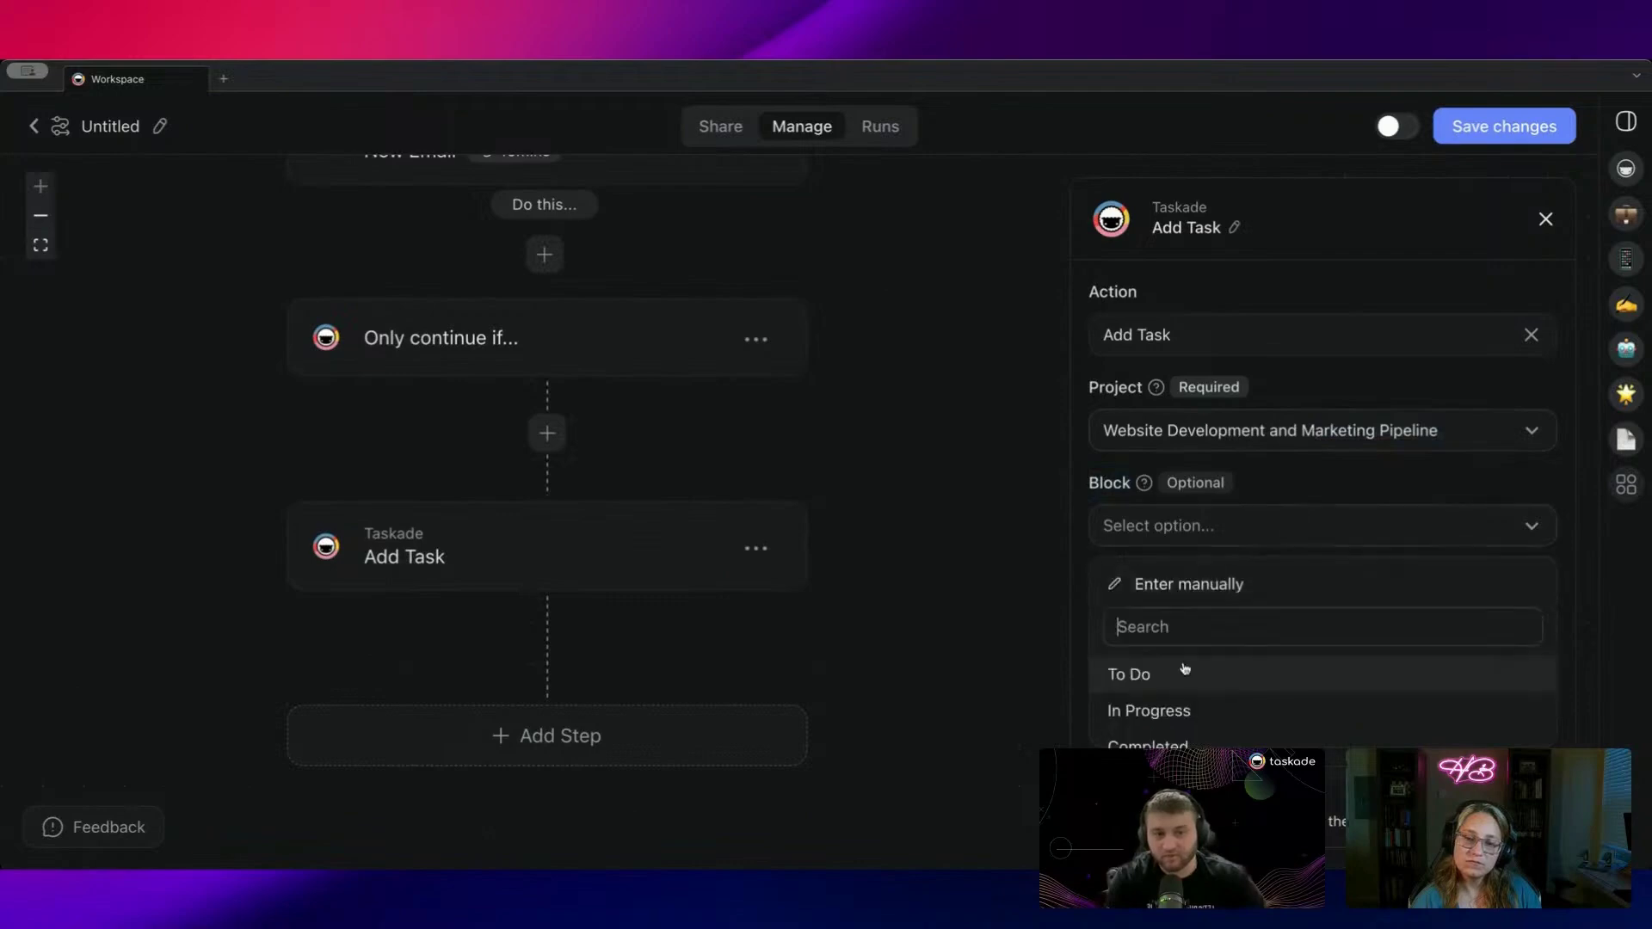
{"action": "left_click", "coordinate": [1190, 674]}
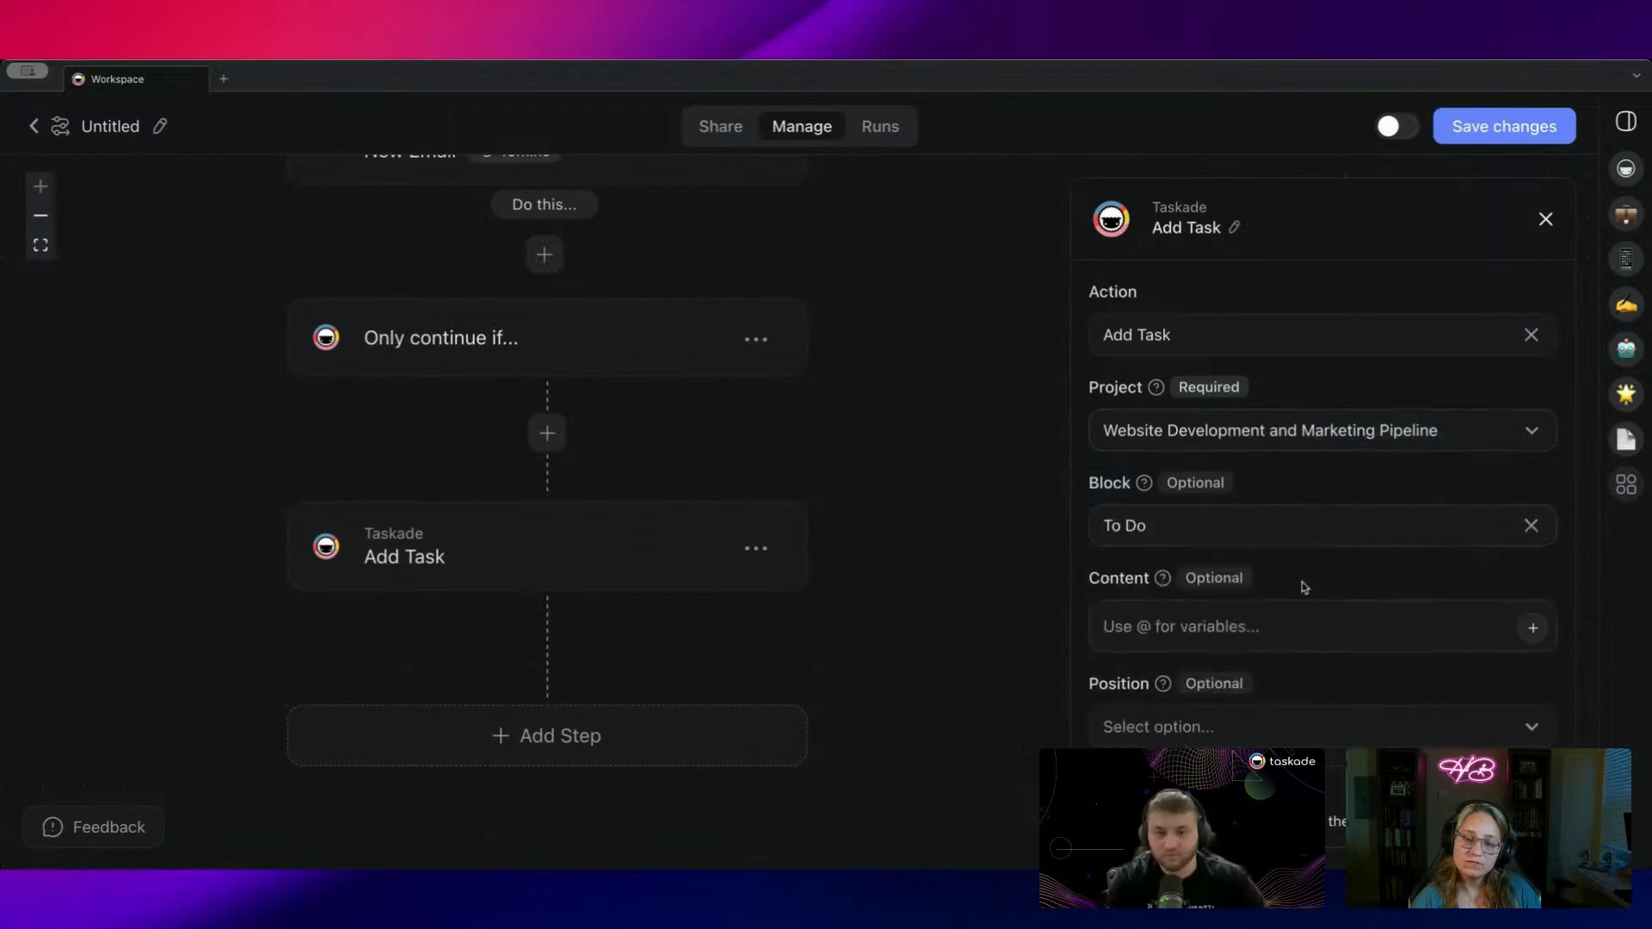
{"action": "left_click", "coordinate": [1278, 626]}
{"action": "type", "text": "@"}
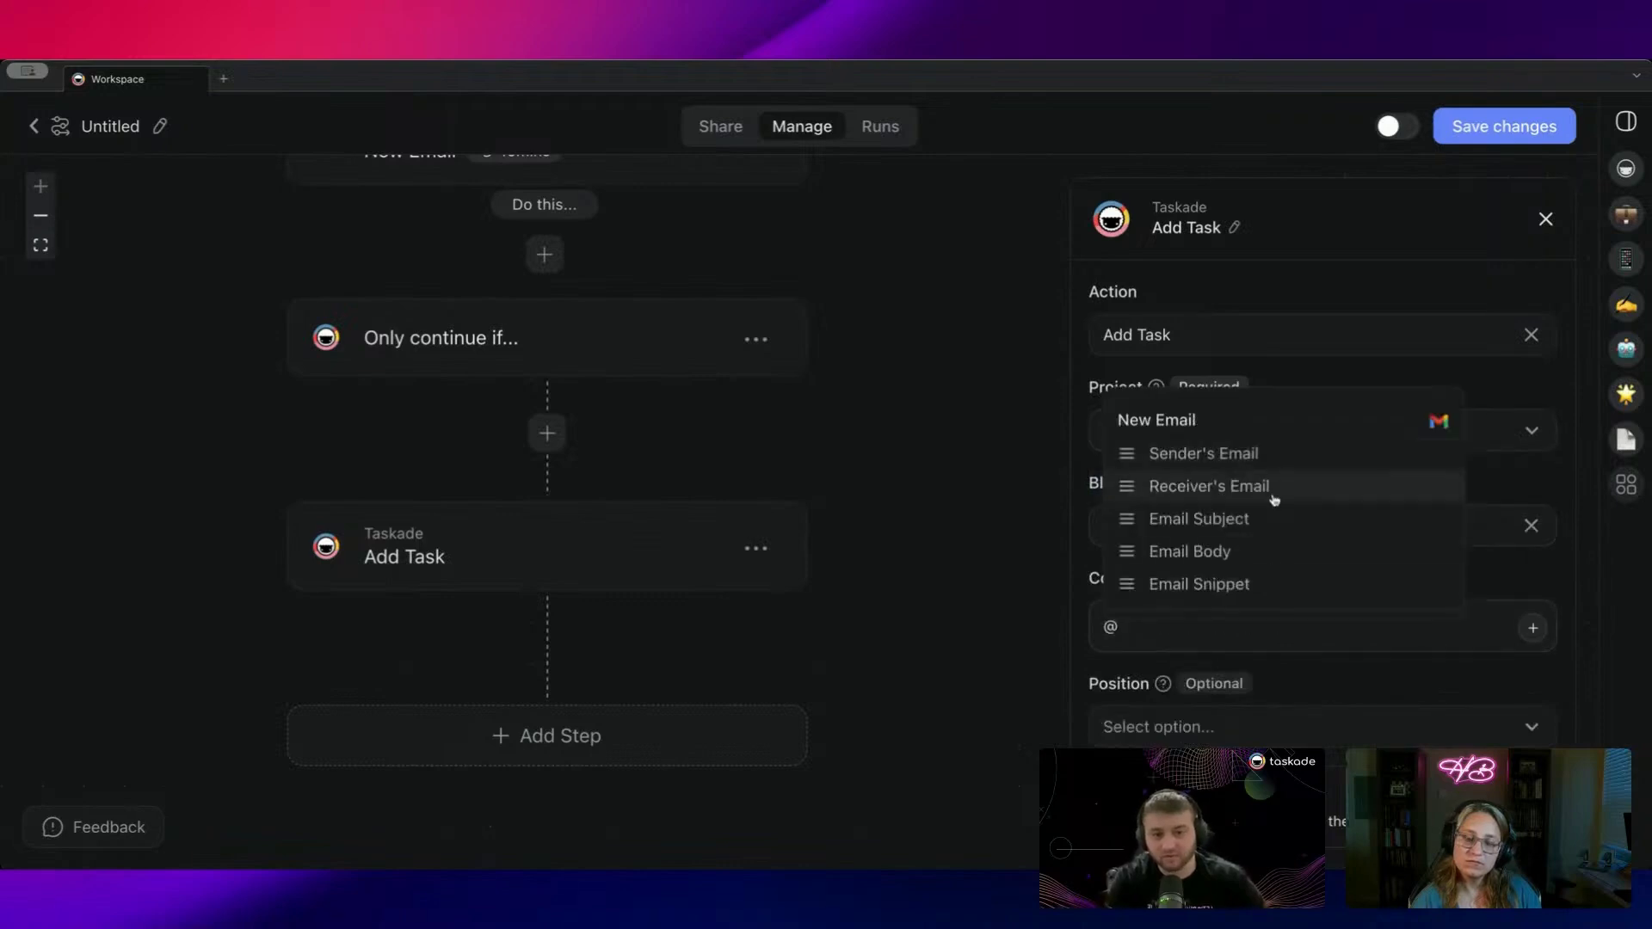
{"action": "left_click", "coordinate": [1263, 553]}
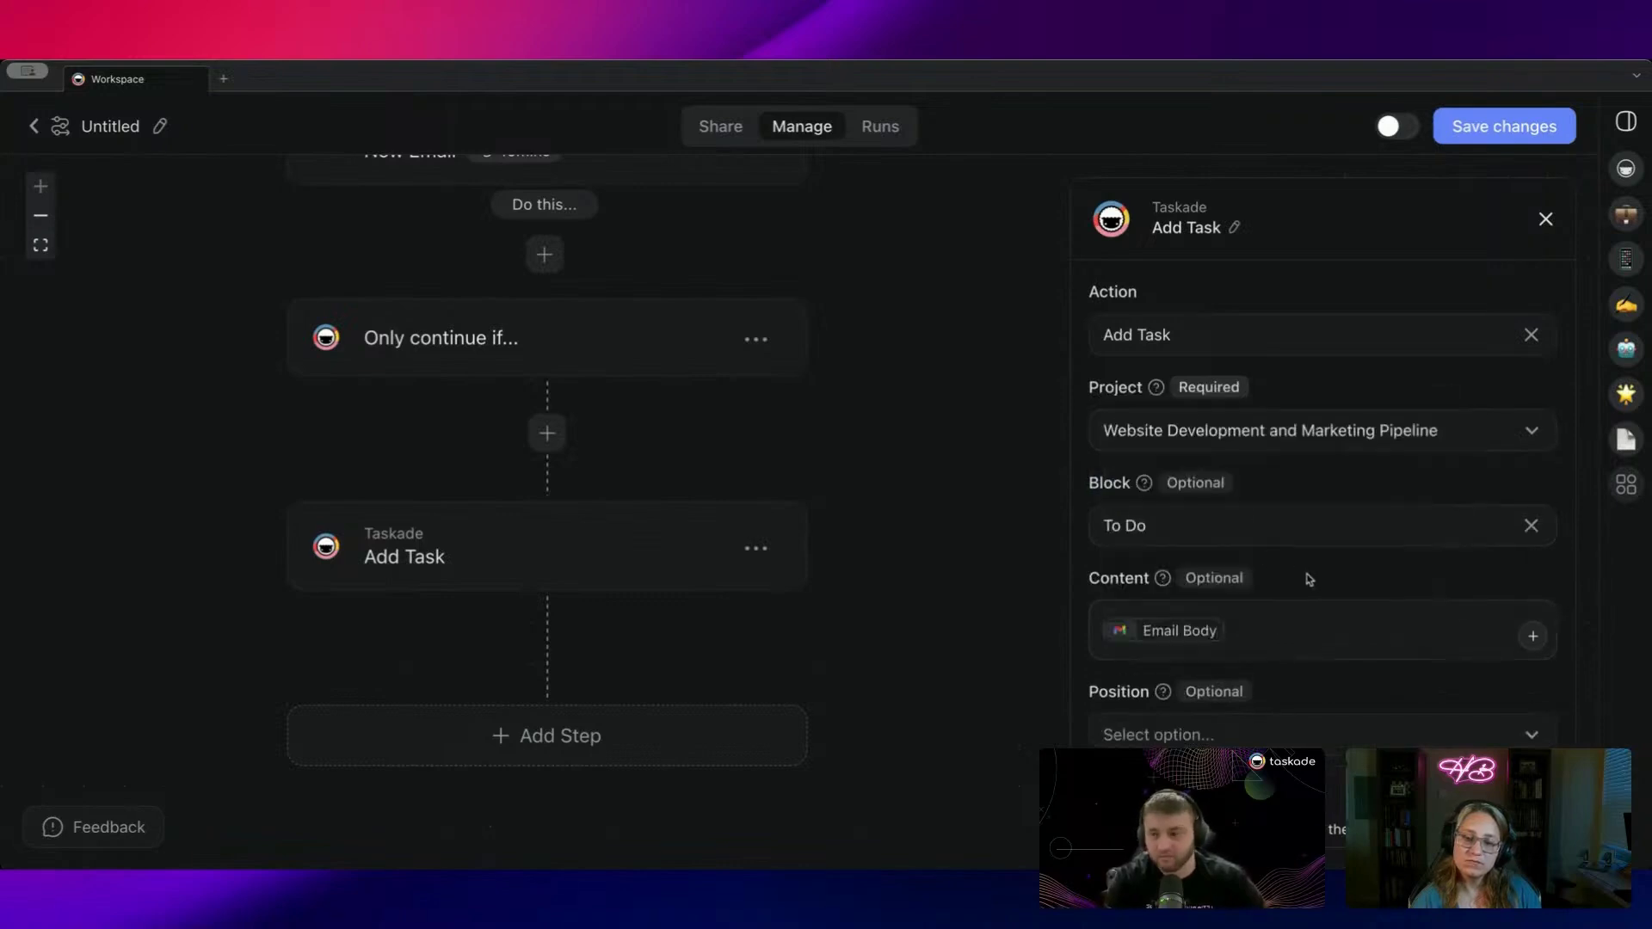
Step: Set the task position to End and save the automation
{"action": "scroll", "coordinate": [1303, 569], "scroll_direction": "down", "scroll_amount": 4}
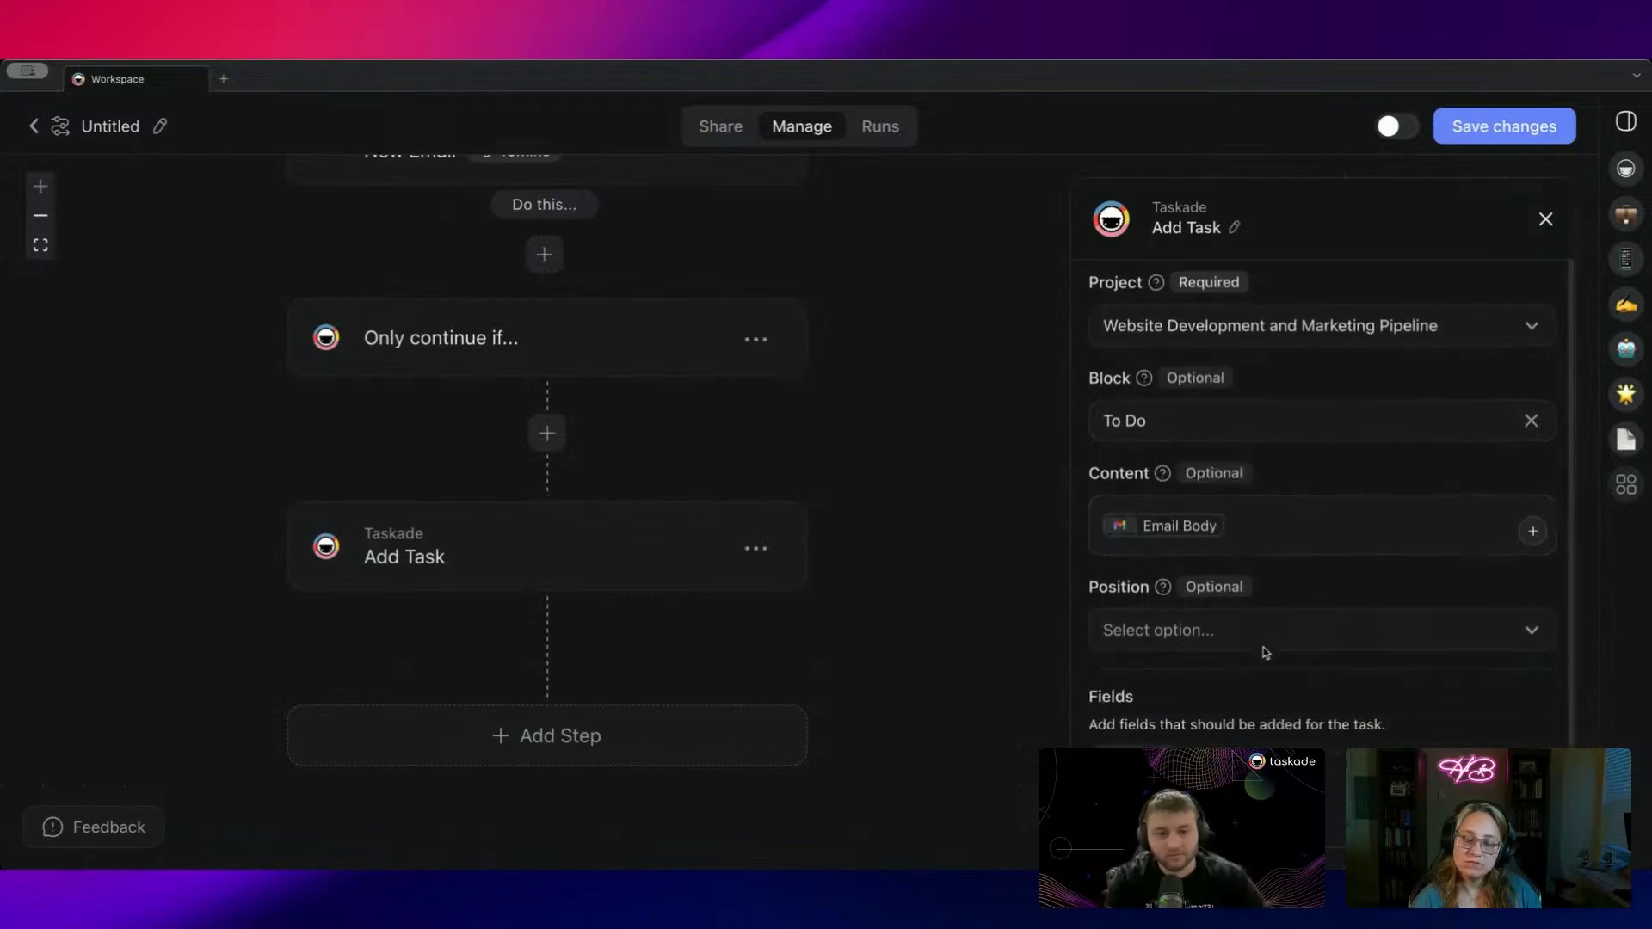
{"action": "left_click", "coordinate": [1246, 555]}
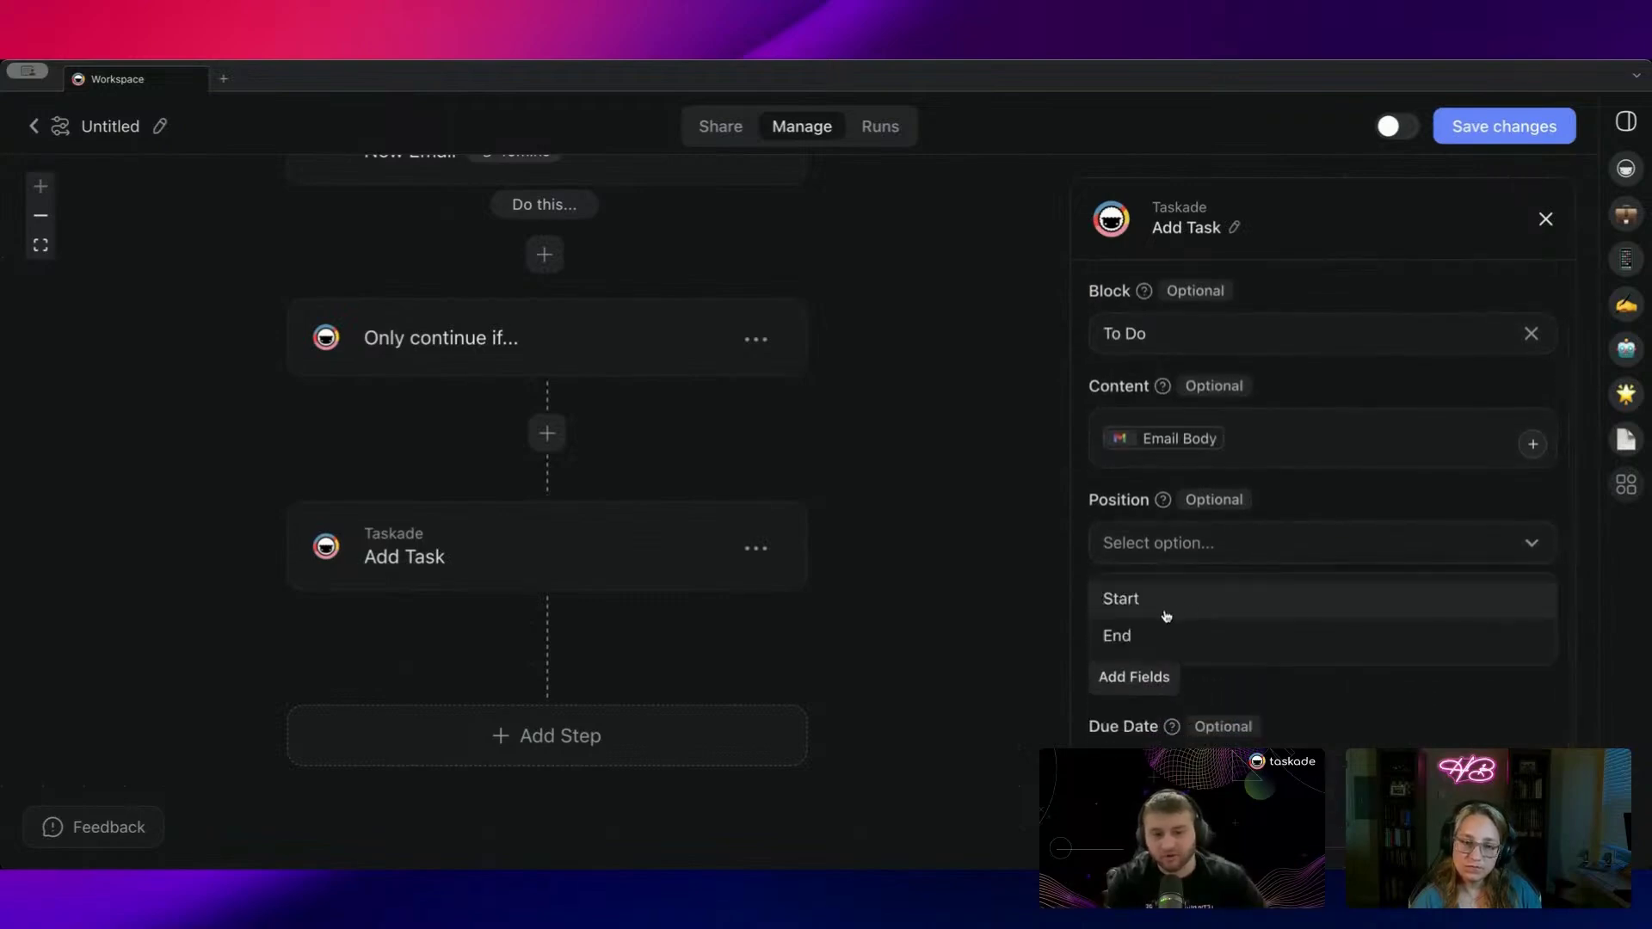
{"action": "left_click", "coordinate": [1152, 634]}
{"action": "scroll", "coordinate": [1181, 566], "scroll_direction": "down", "scroll_amount": 1}
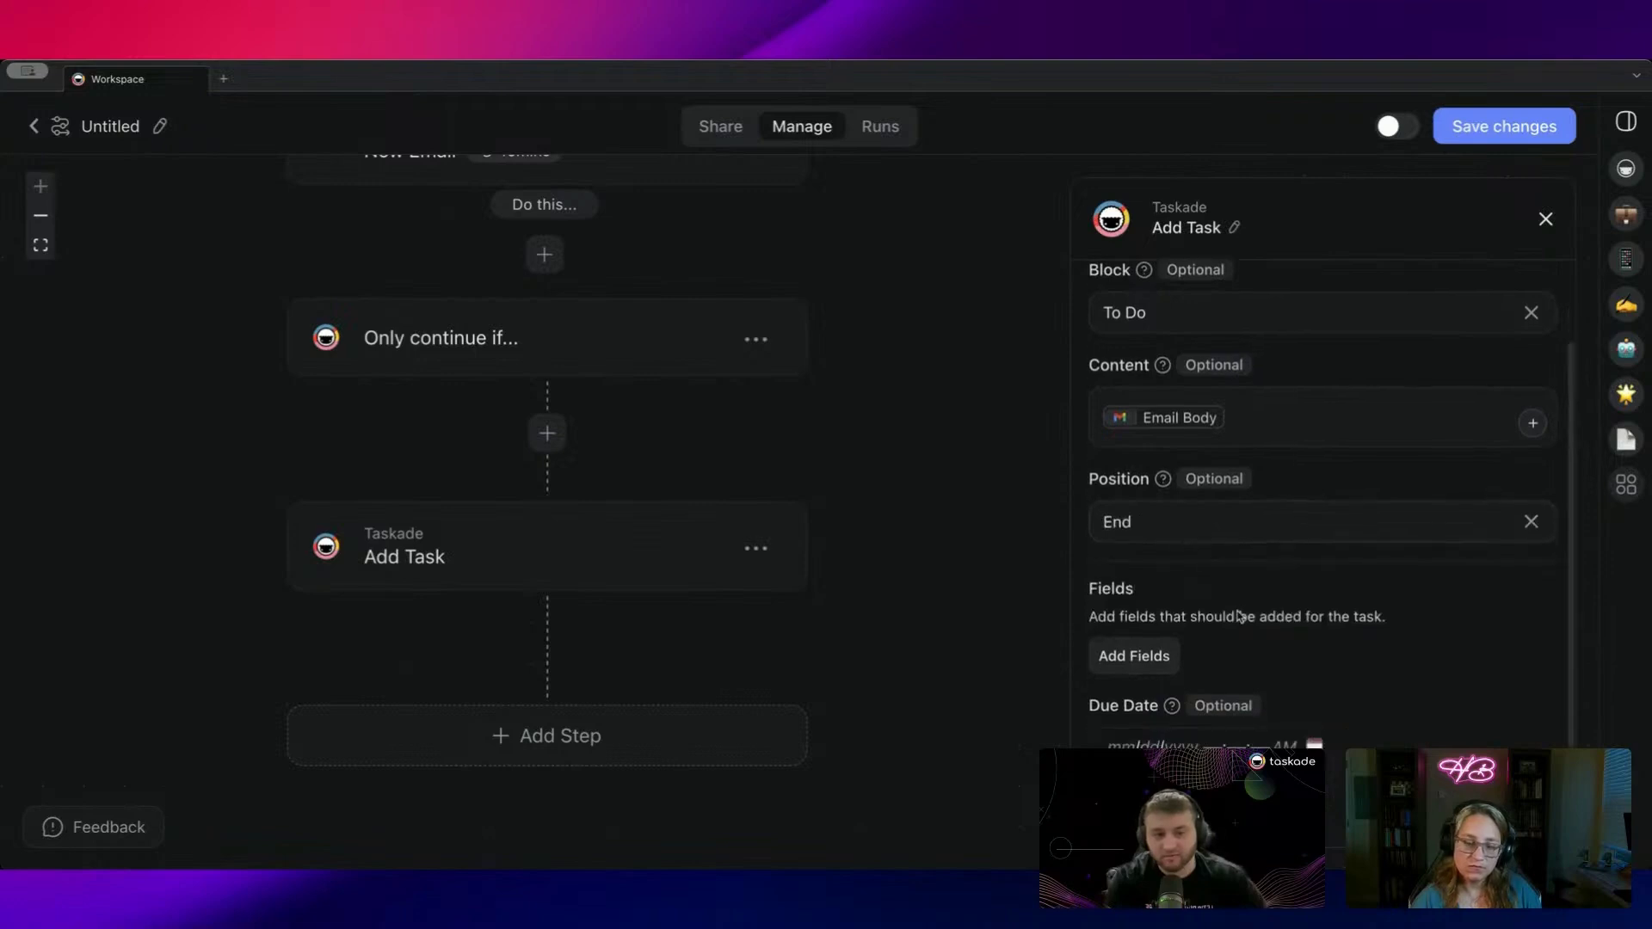
{"action": "left_click", "coordinate": [1151, 657]}
{"action": "left_click", "coordinate": [1208, 652]}
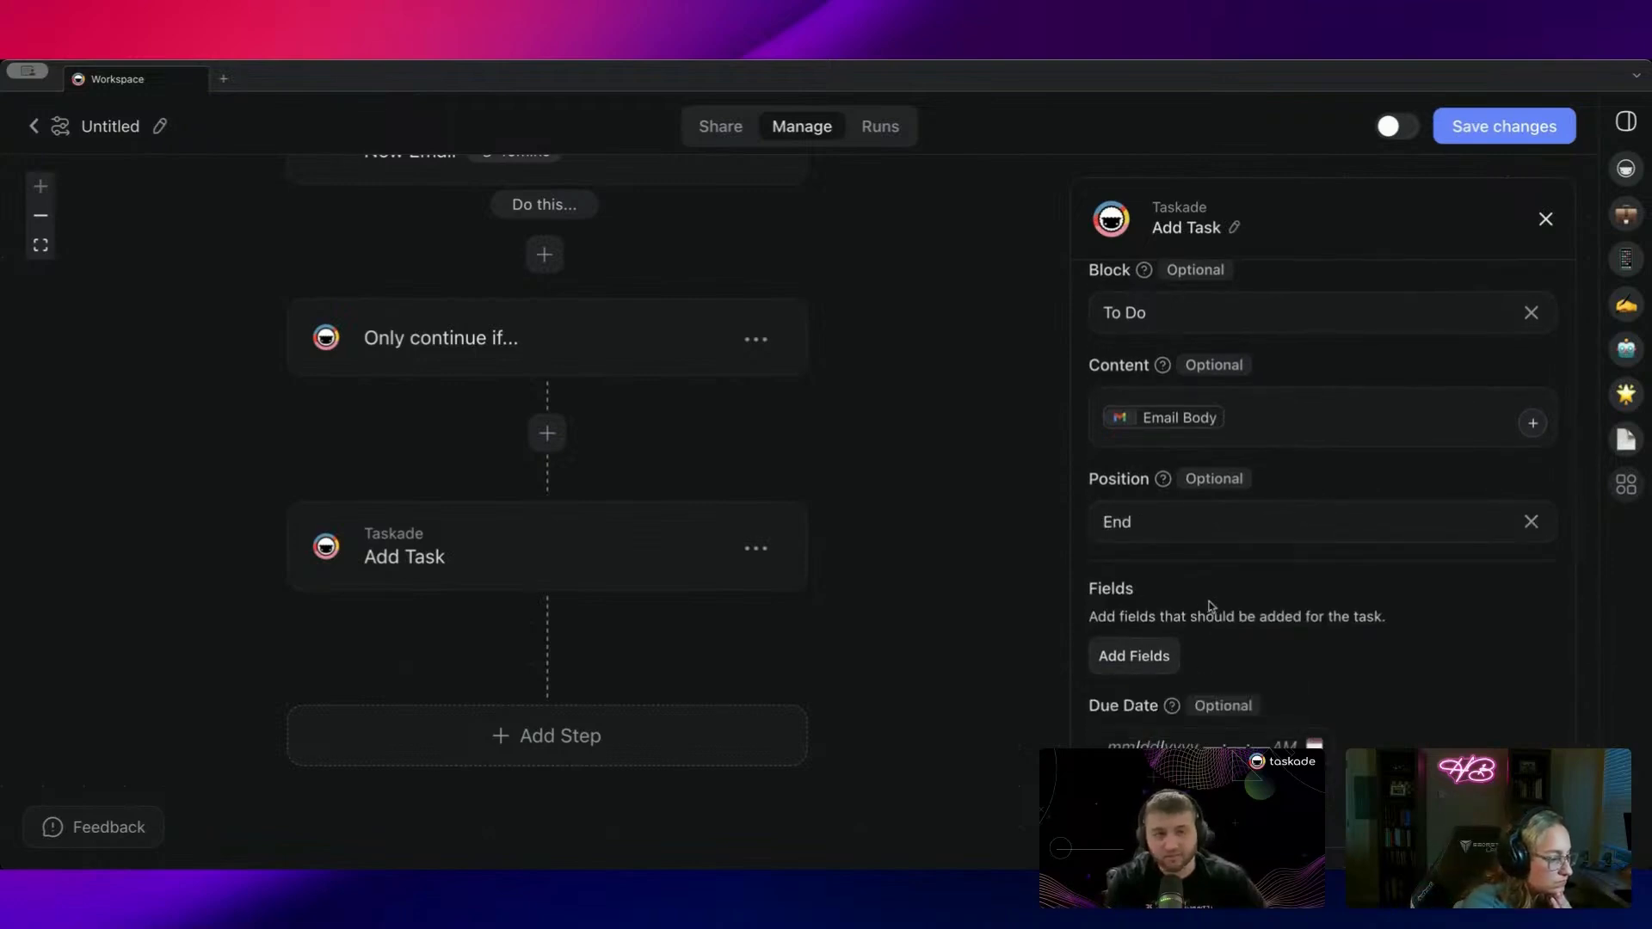
{"action": "scroll", "coordinate": [1206, 612], "scroll_direction": "up", "scroll_amount": 5}
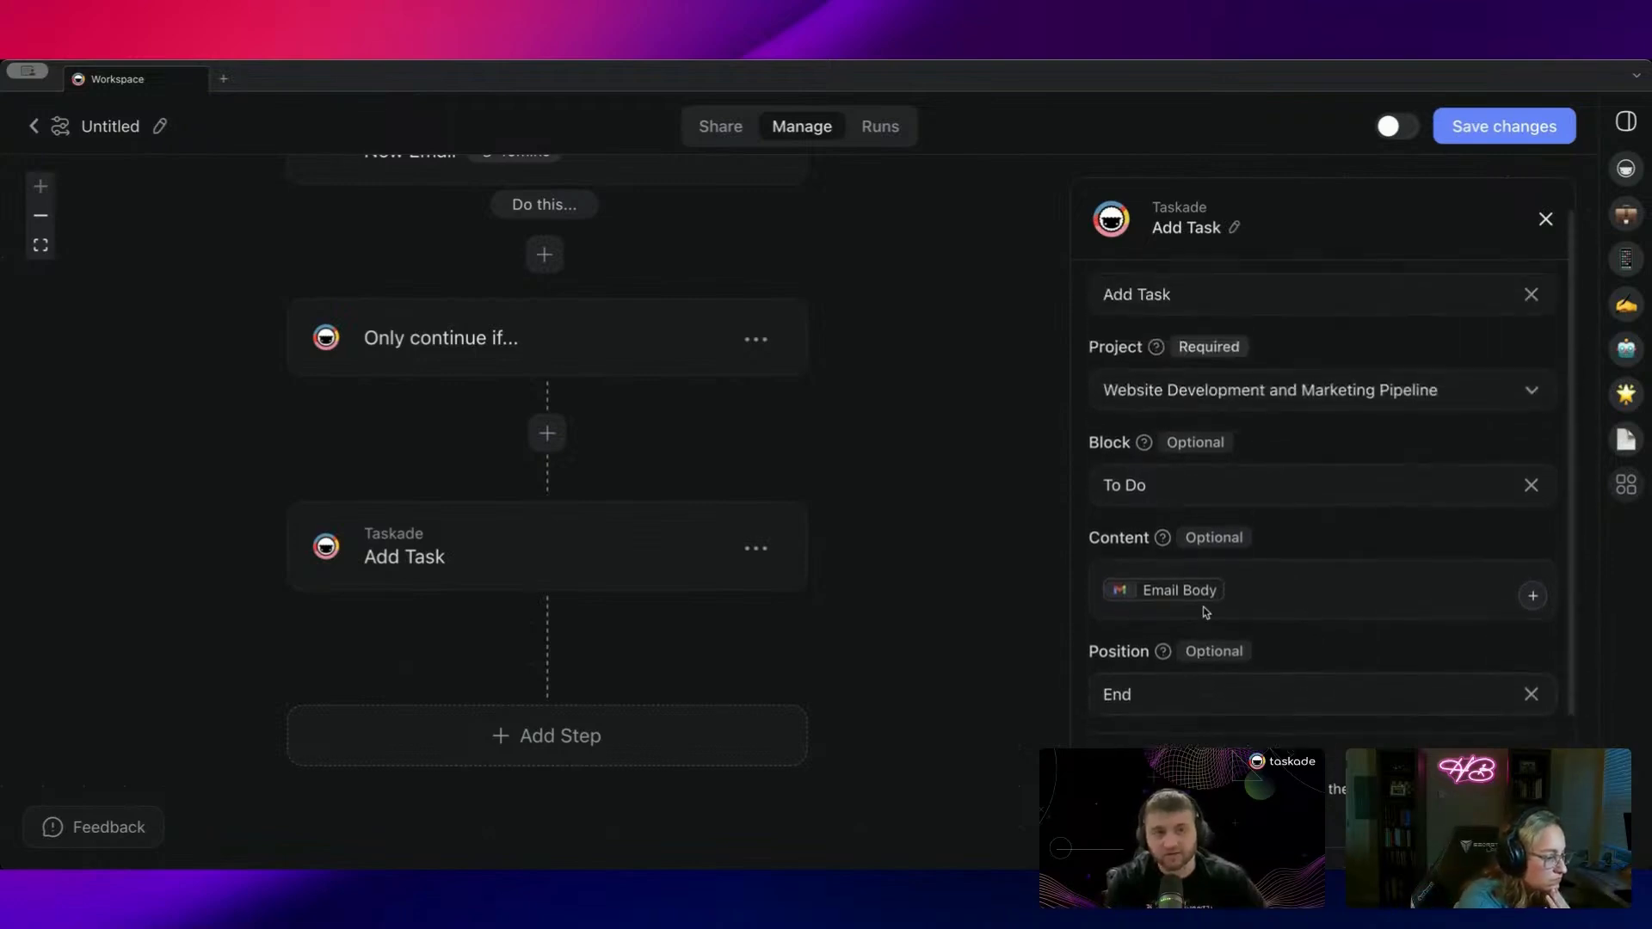
{"action": "left_click", "coordinate": [1462, 127]}
Step: Reopen the filter step and revise its receiver email address value
{"action": "left_click_drag", "start_coordinate": [895, 320], "coordinate": [929, 464]}
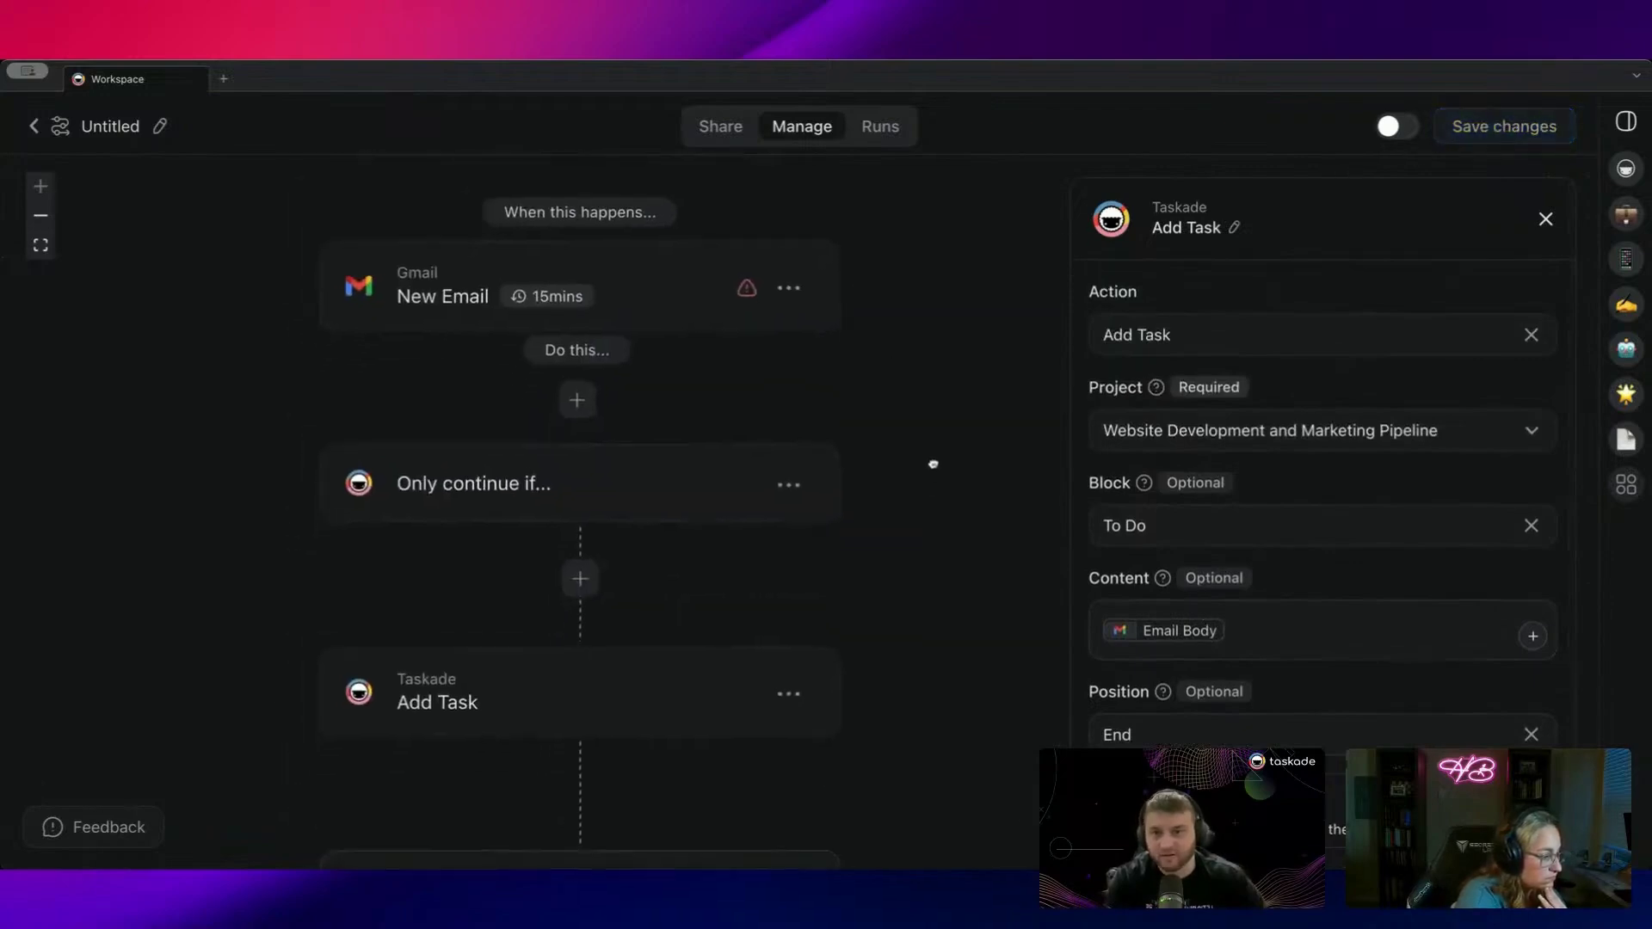
{"action": "left_click", "coordinate": [613, 276]}
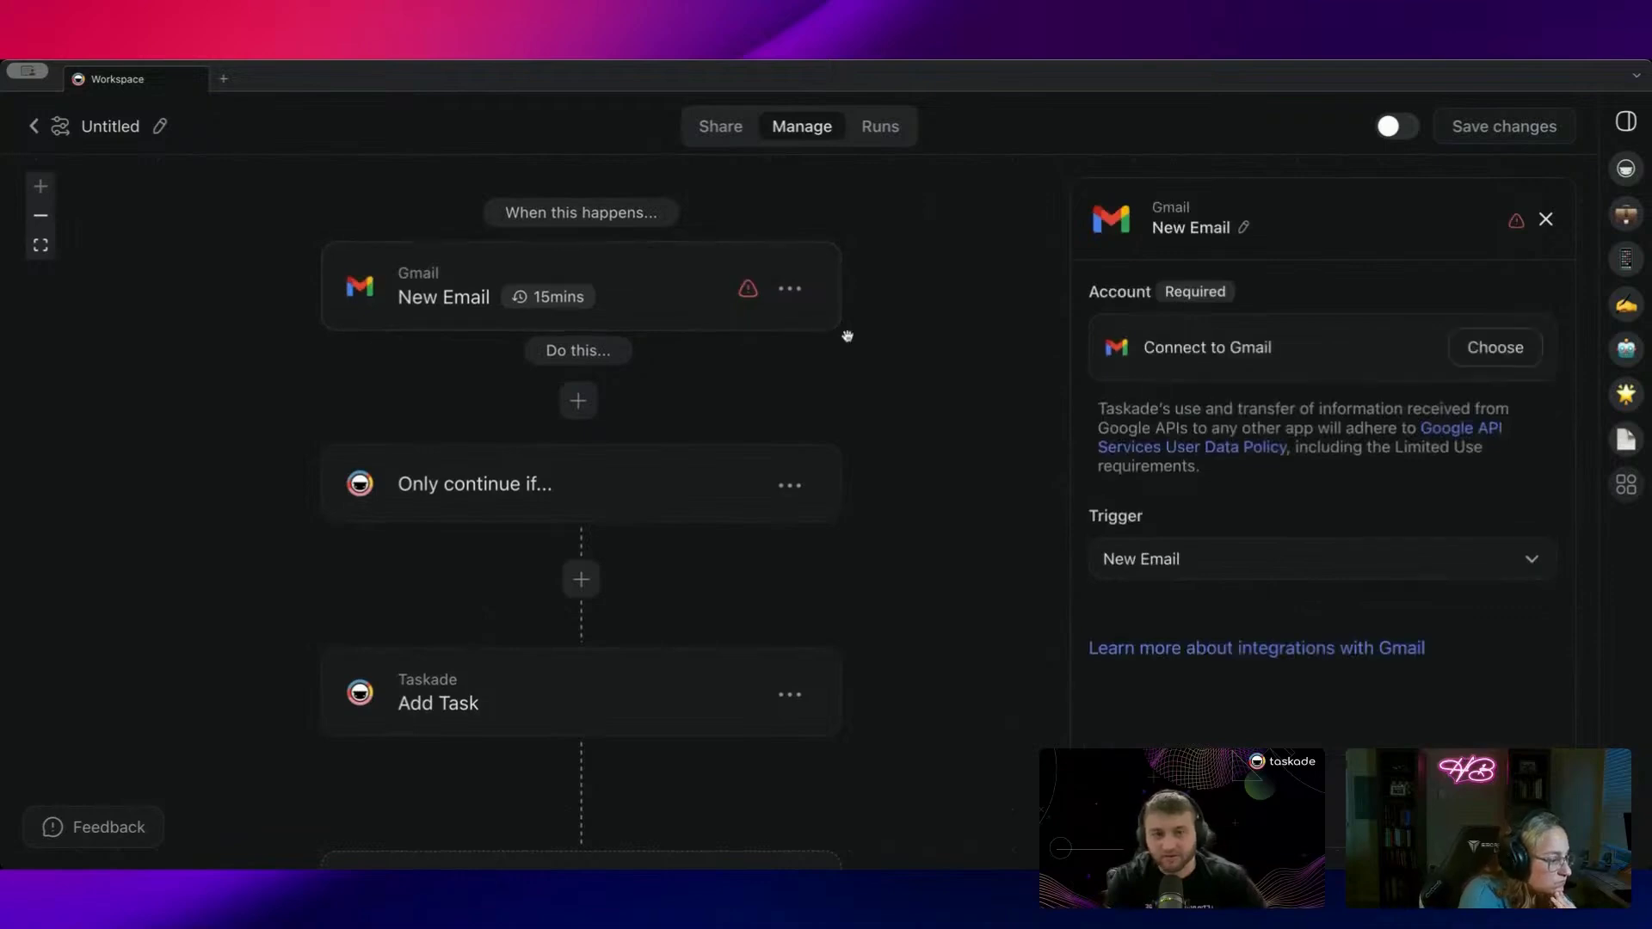
{"action": "left_click", "coordinate": [764, 470]}
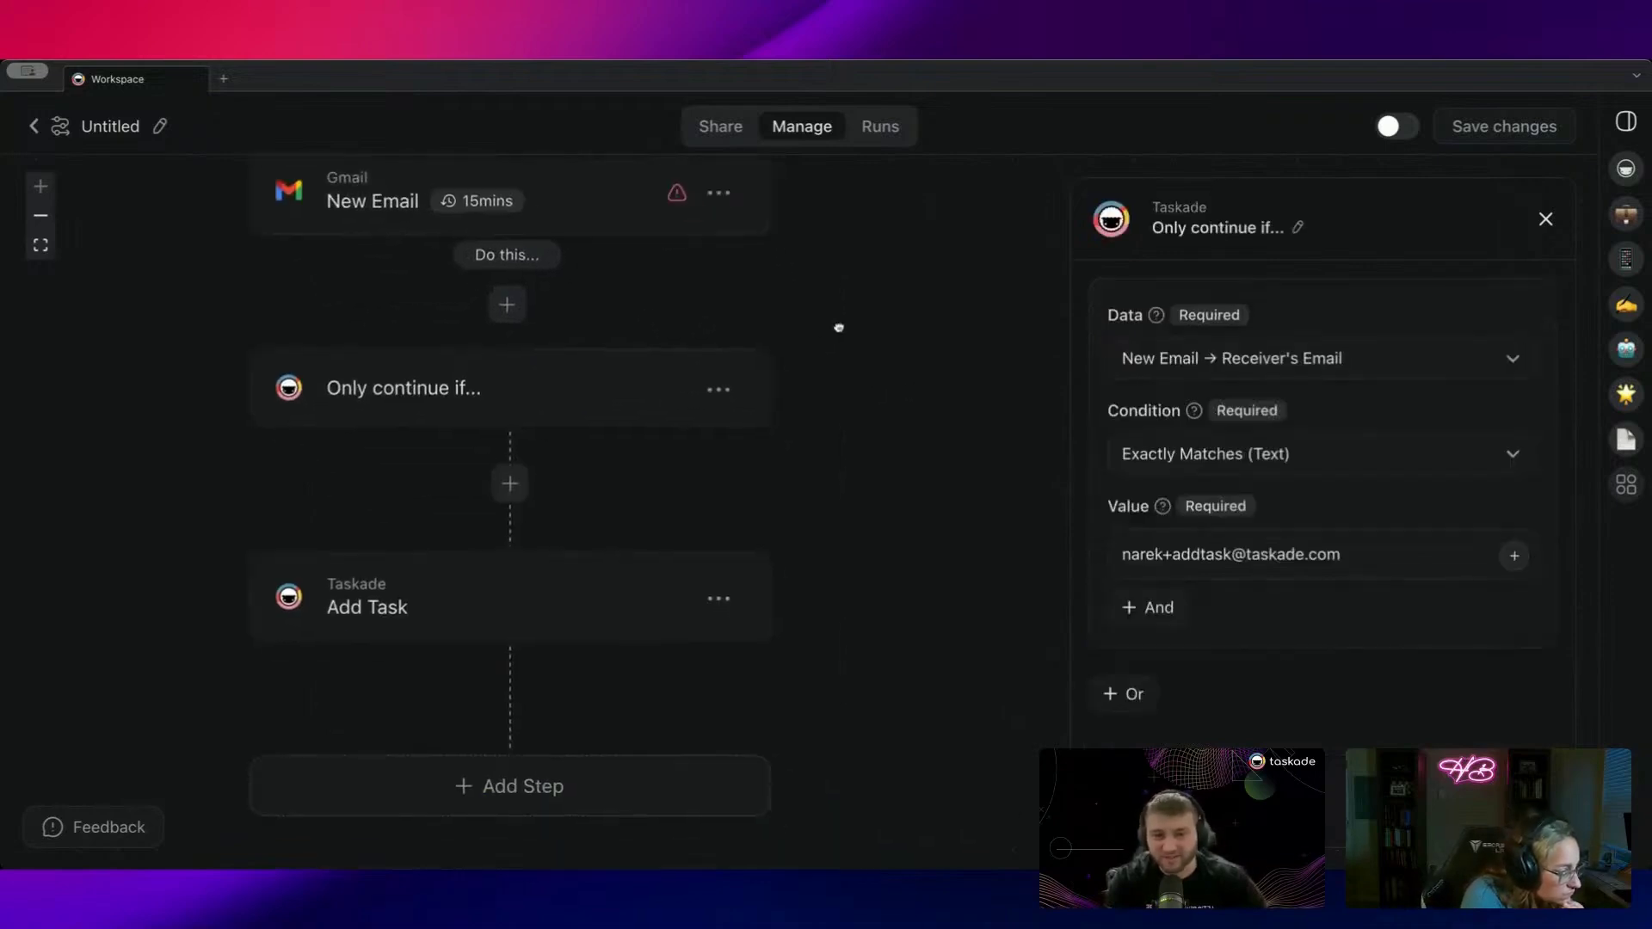
{"action": "left_click_drag", "start_coordinate": [839, 328], "coordinate": [859, 325]}
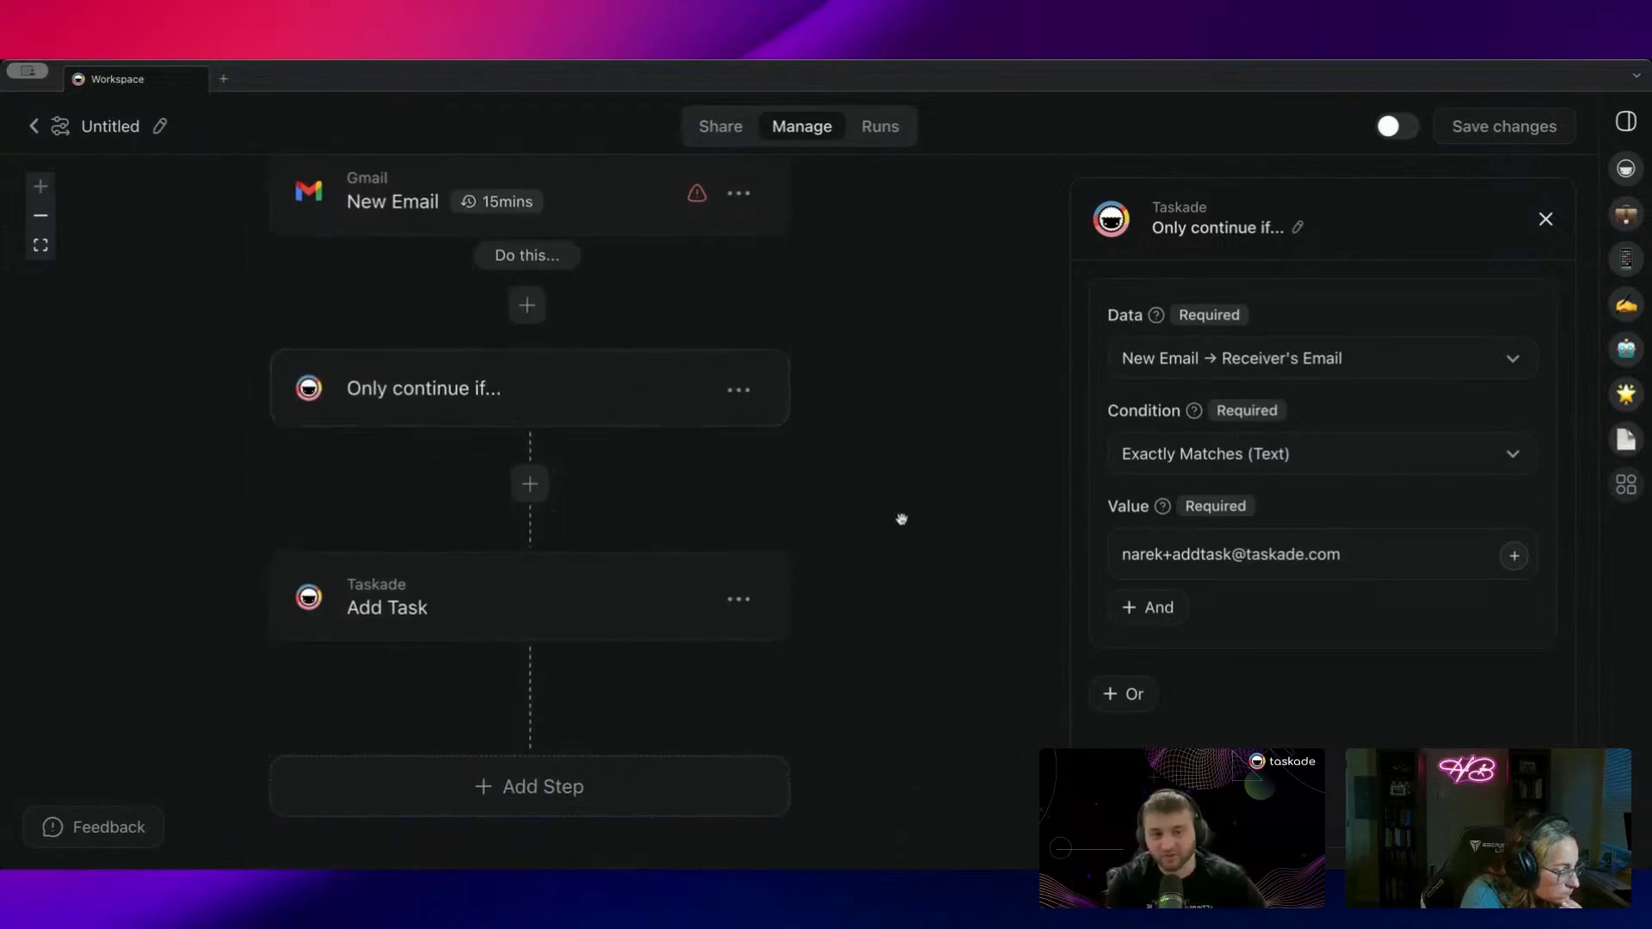
{"action": "scroll", "coordinate": [893, 512], "scroll_direction": "left", "scroll_amount": 4}
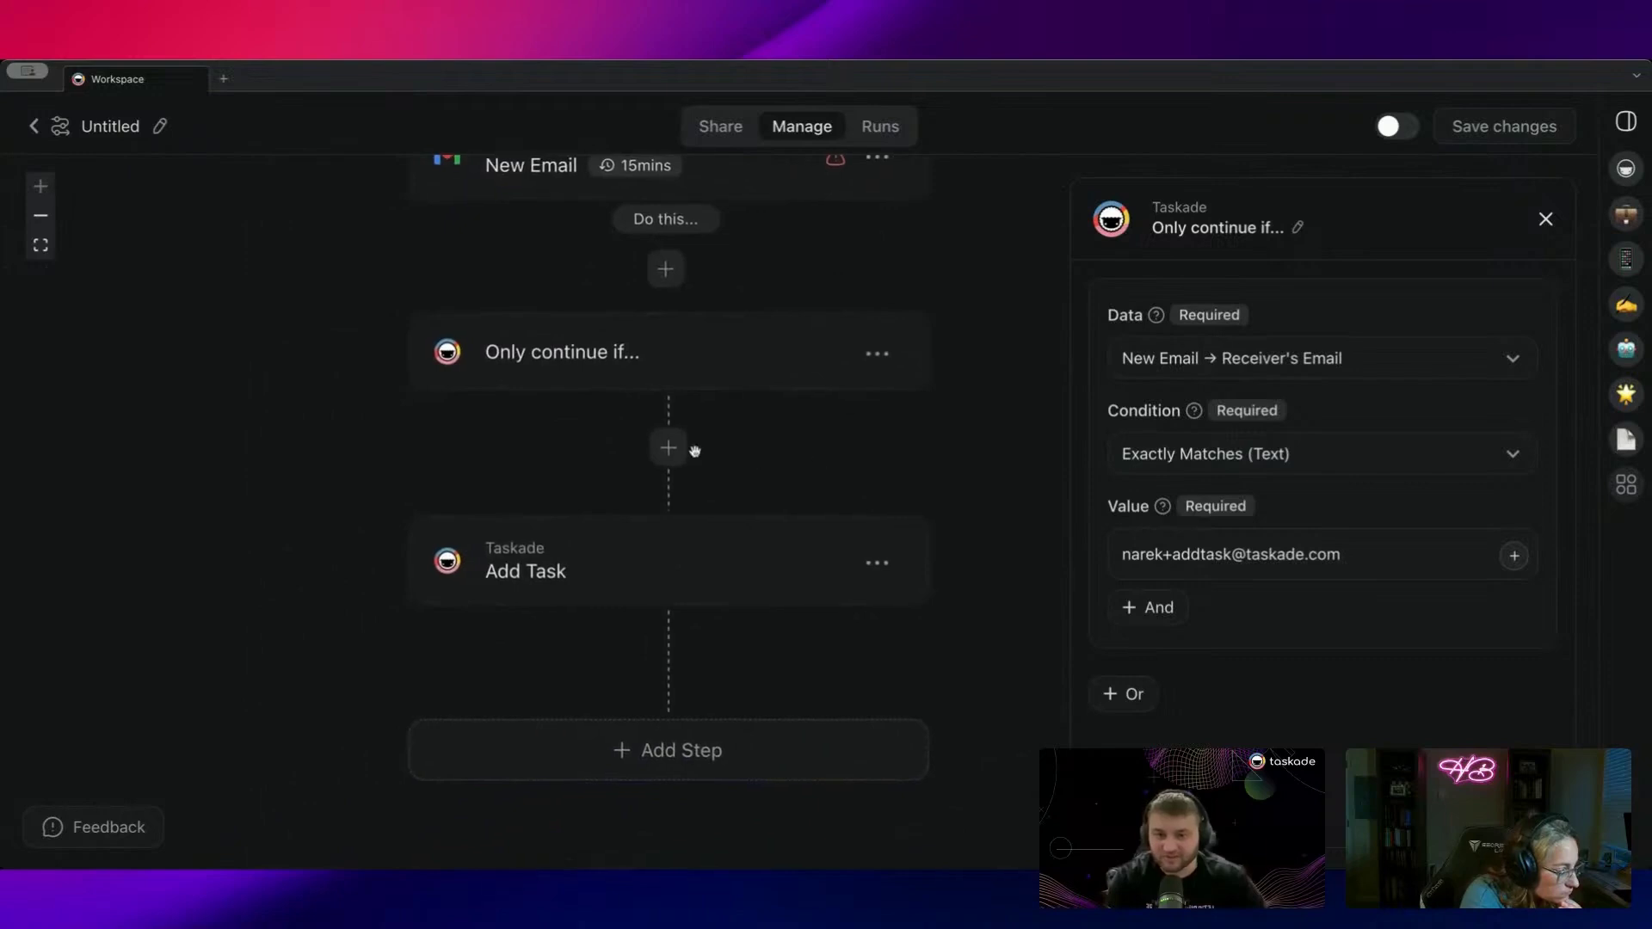
{"action": "left_click_drag", "start_coordinate": [730, 365], "coordinate": [732, 432]}
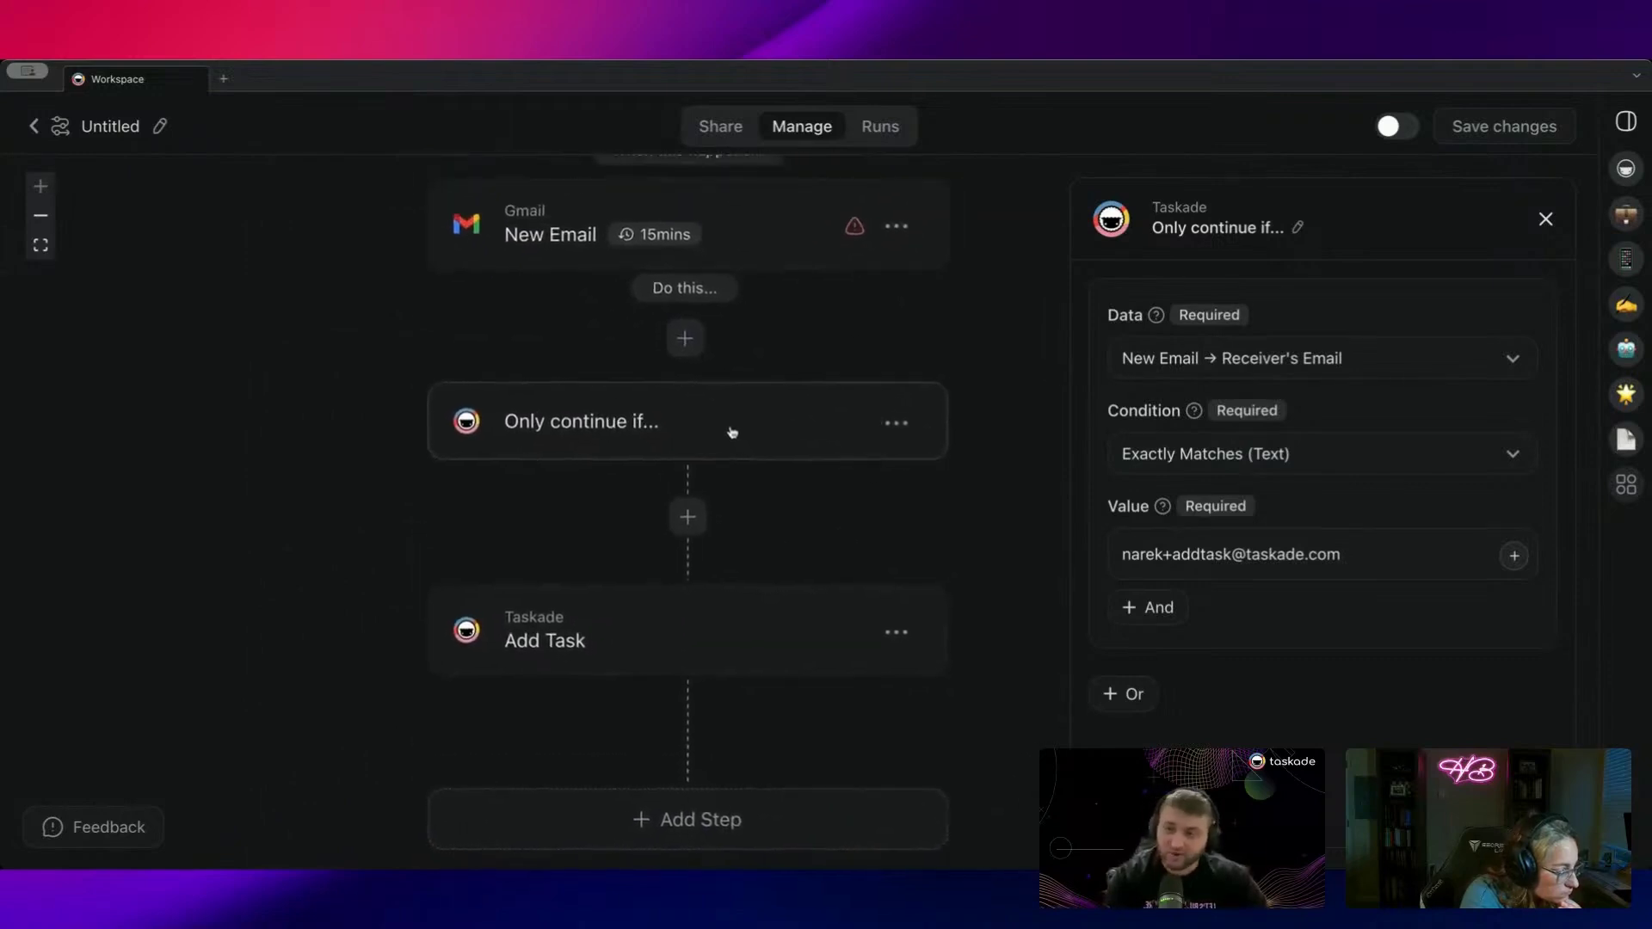
{"action": "left_click", "coordinate": [1202, 555]}
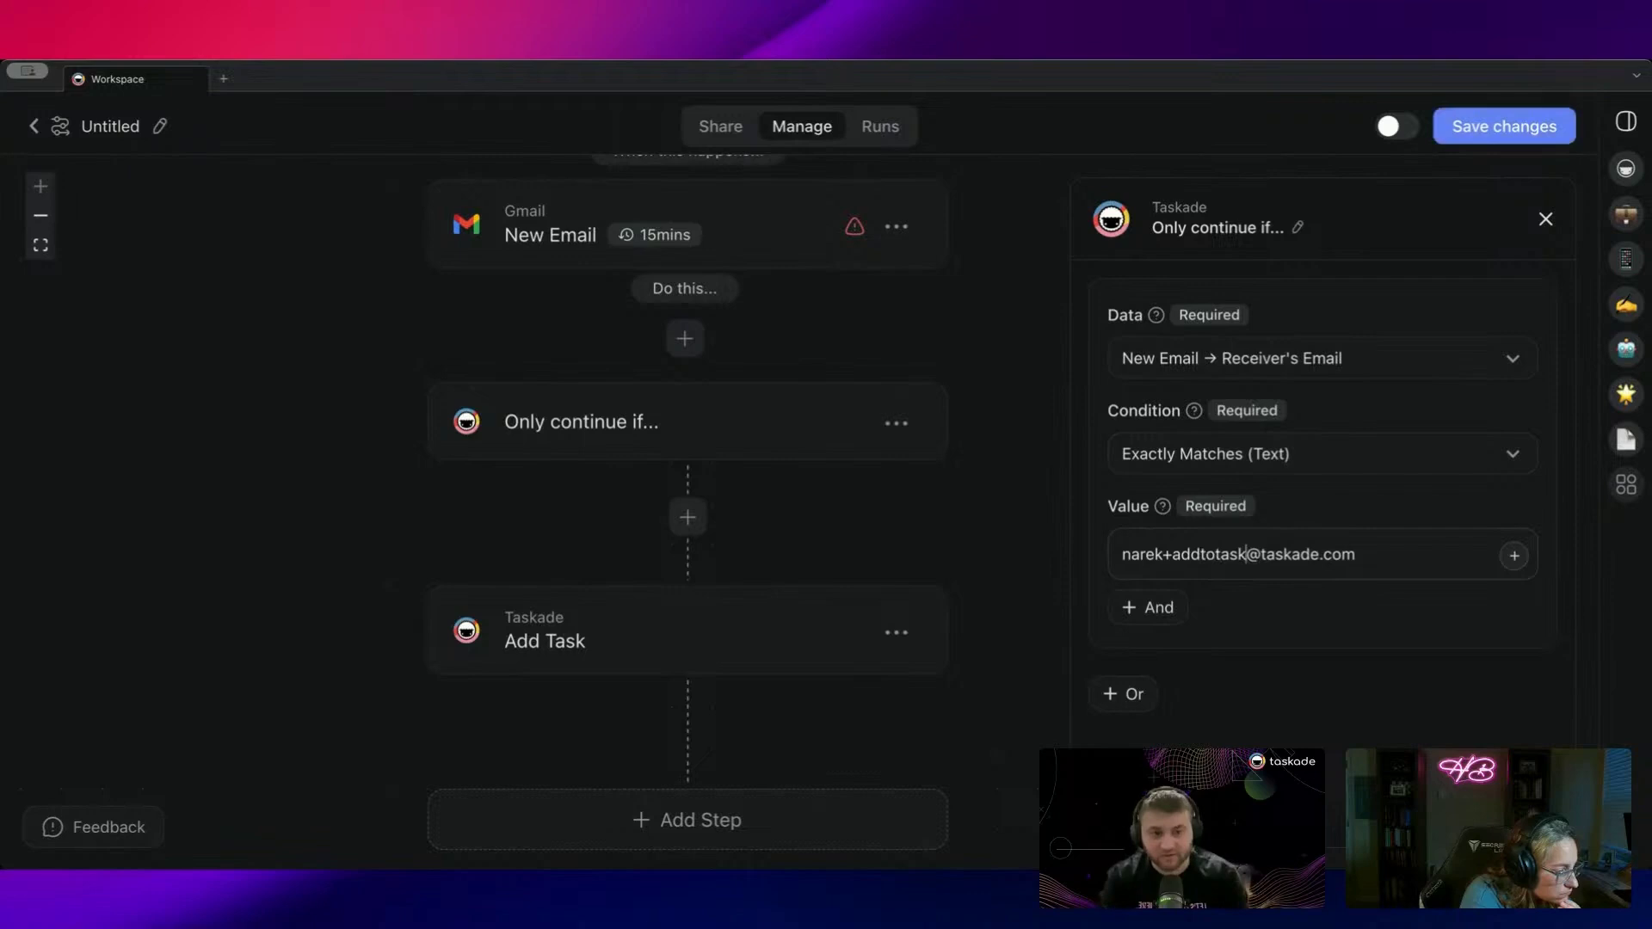
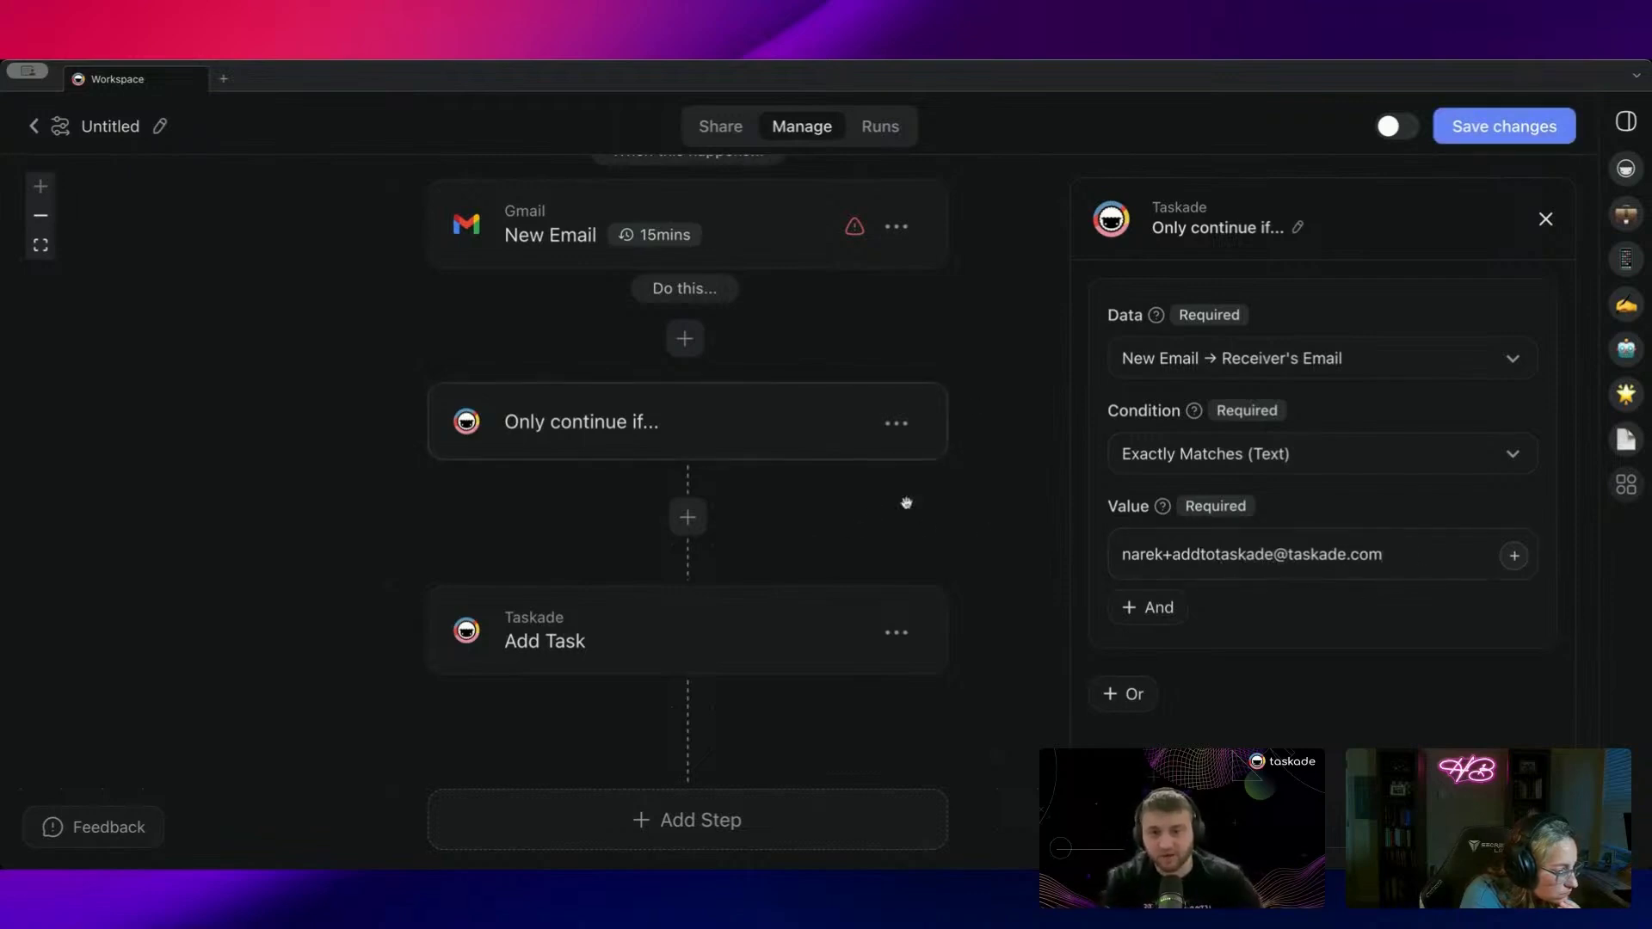
Step: Insert a Split into Paths branch step between the filter and Add Task
{"action": "left_click", "coordinate": [690, 525]}
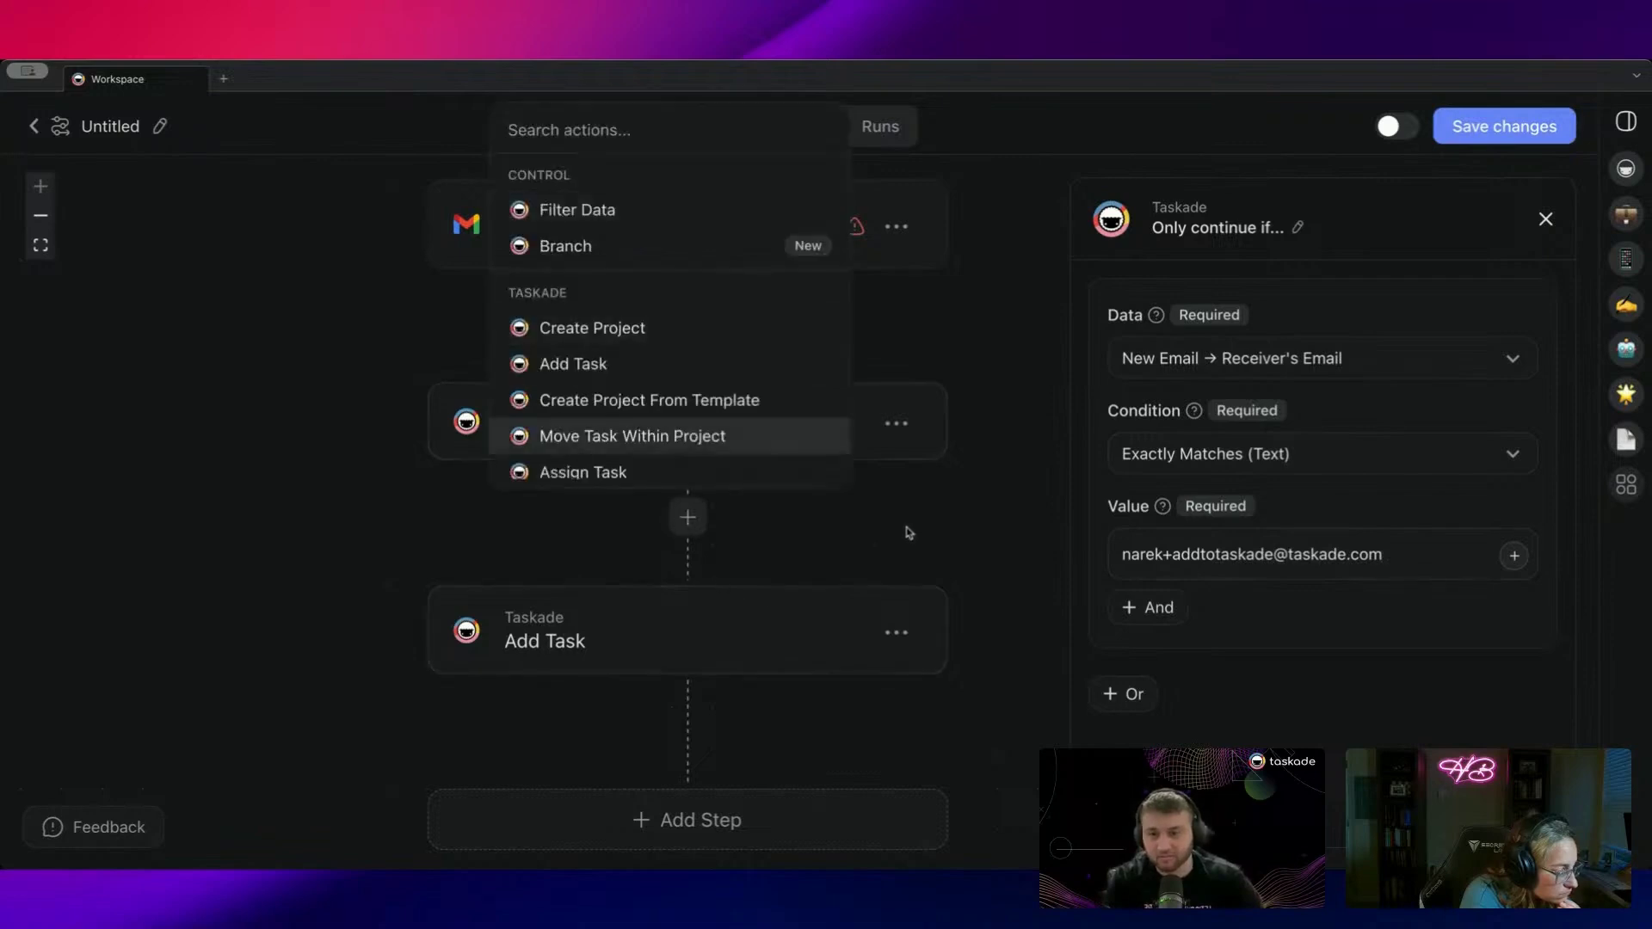
{"action": "left_click", "coordinate": [1083, 395]}
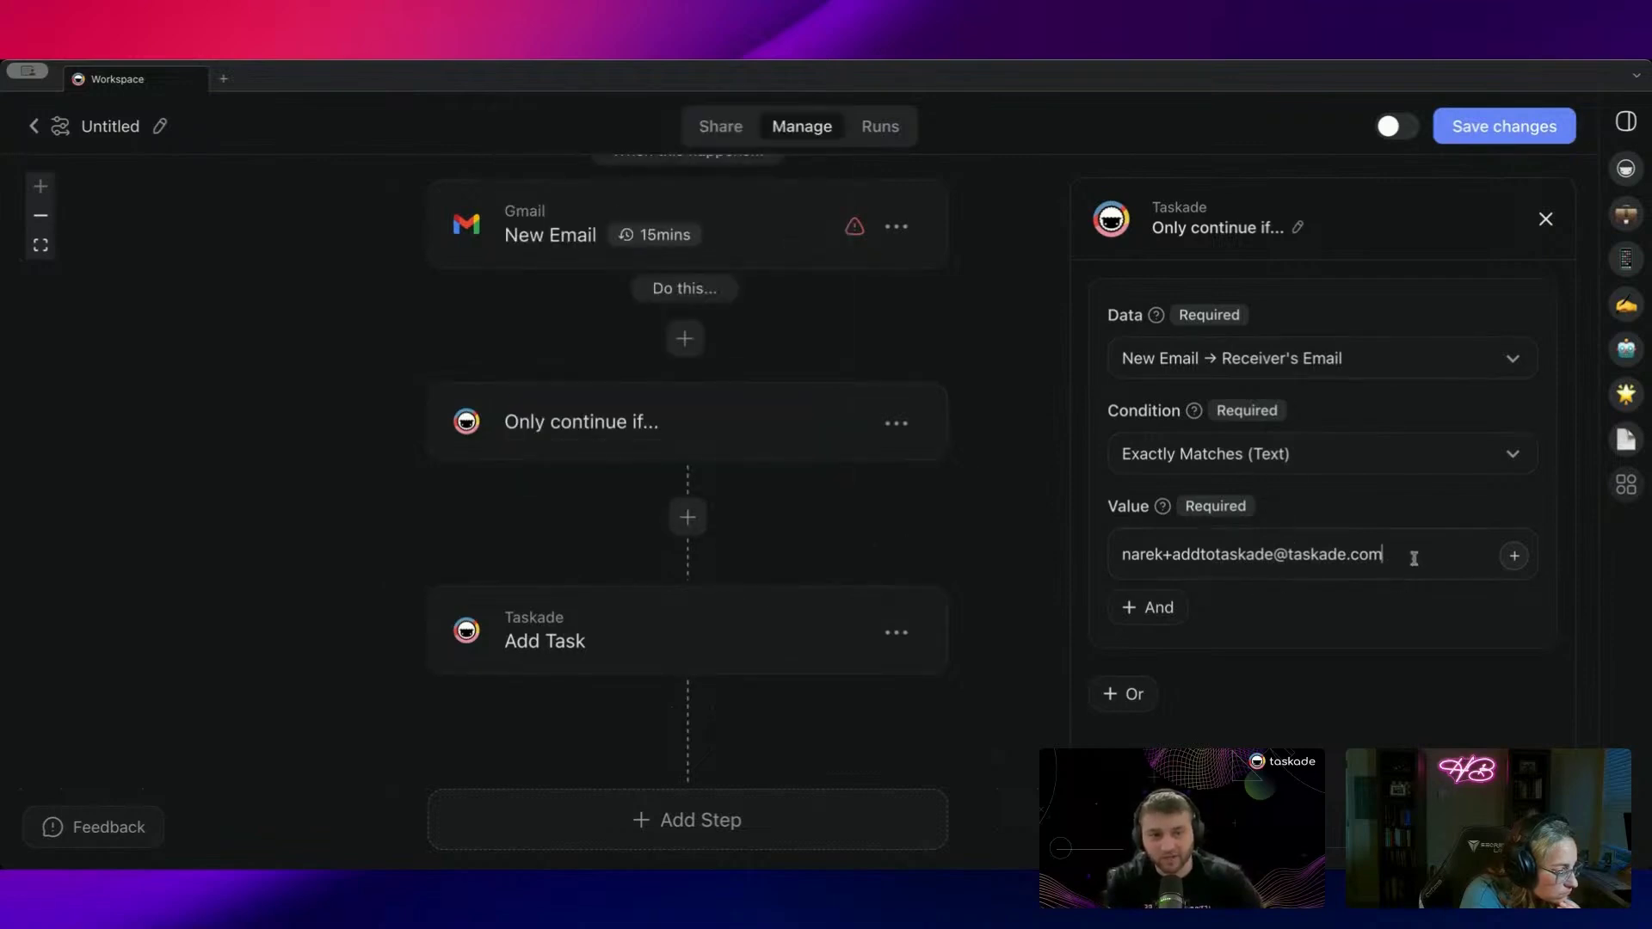
{"action": "scroll", "coordinate": [786, 468], "scroll_direction": "down", "scroll_amount": 2}
{"action": "left_click", "coordinate": [638, 463]}
{"action": "left_click", "coordinate": [595, 650]}
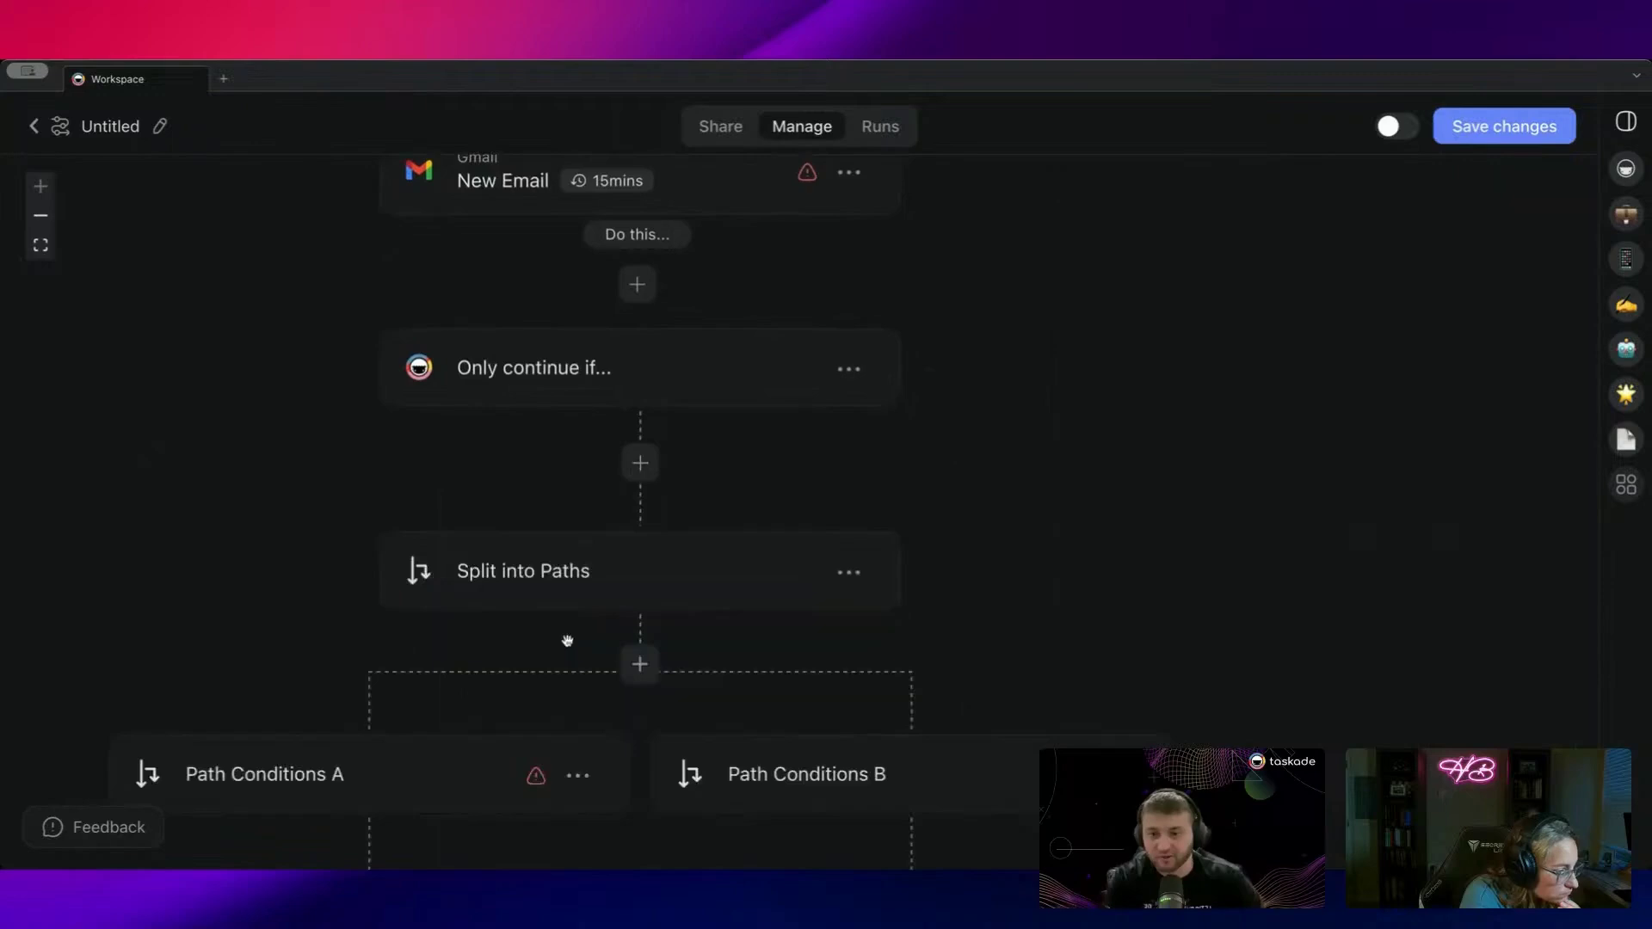
{"action": "scroll", "coordinate": [727, 662], "scroll_direction": "left", "scroll_amount": 3}
Step: Retitle the two paths 'Add to Project' and 'Add Task'
{"action": "left_click", "coordinate": [730, 661]}
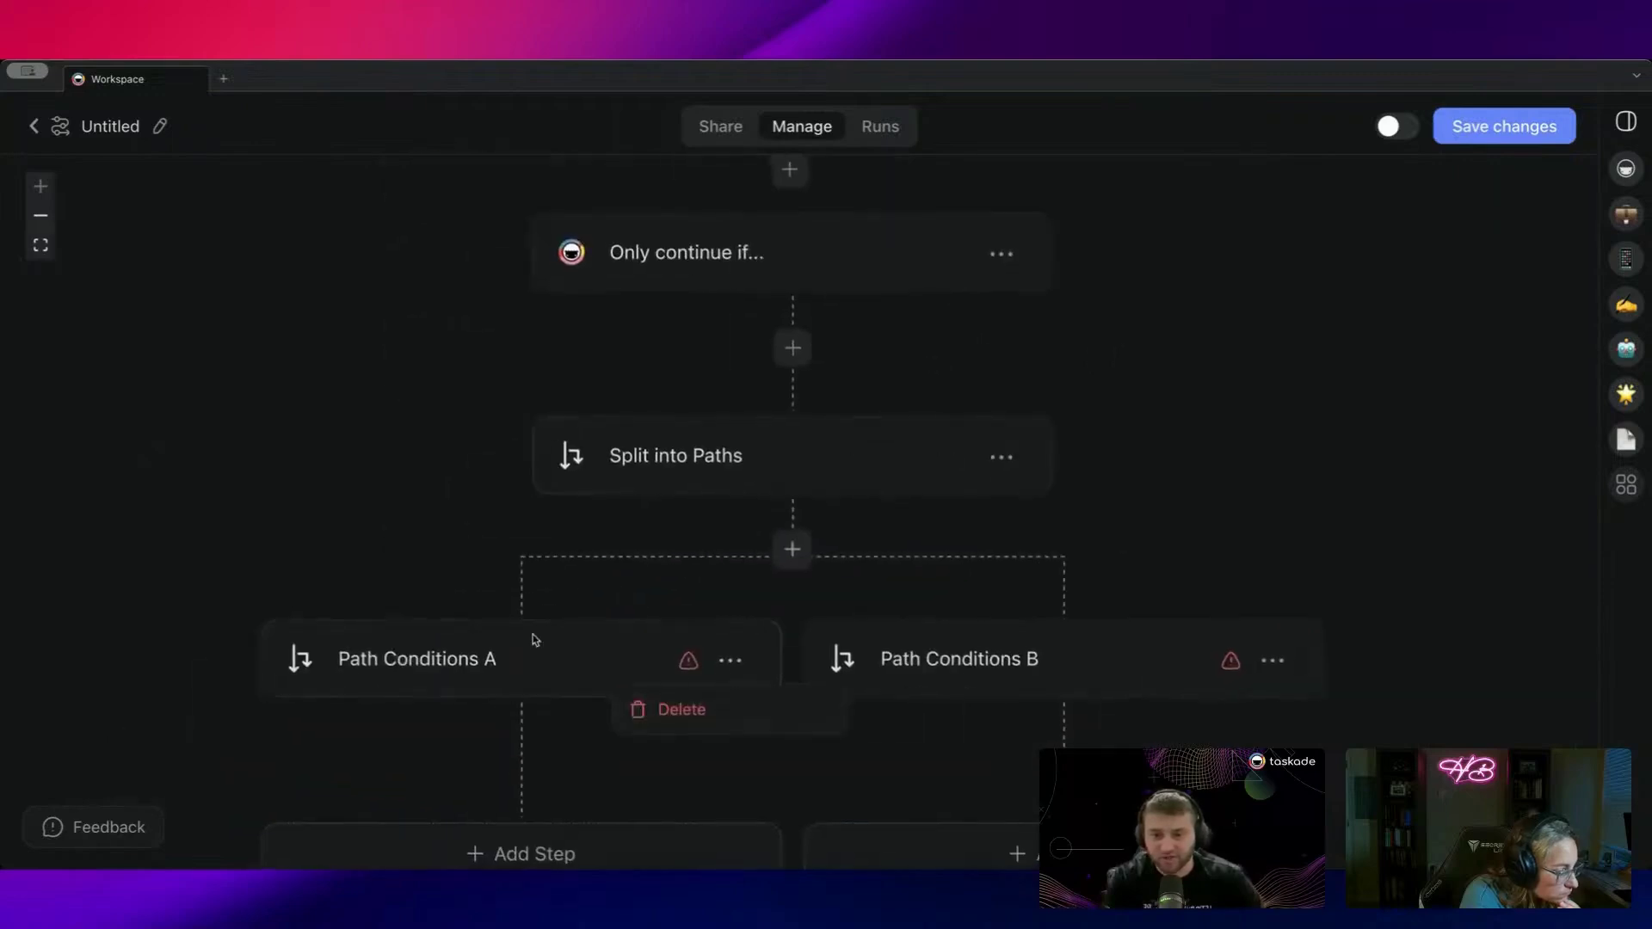
{"action": "left_click", "coordinate": [492, 663]}
{"action": "left_click", "coordinate": [1283, 242]}
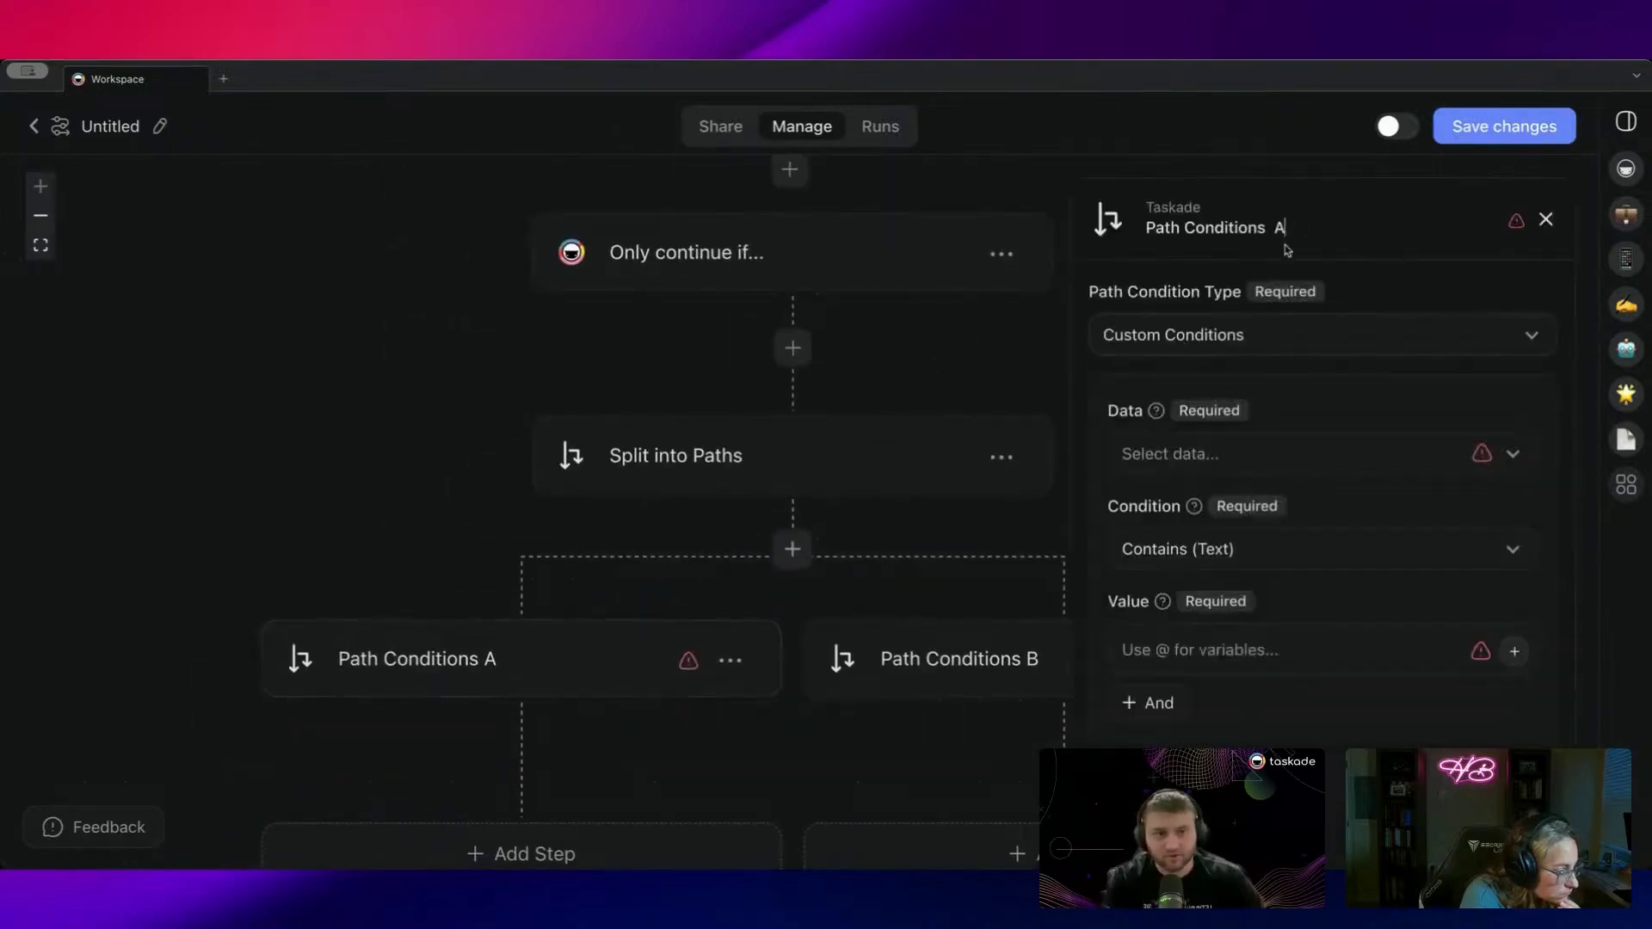
{"action": "key", "text": "super+a"}
{"action": "type", "text": "Ad"}
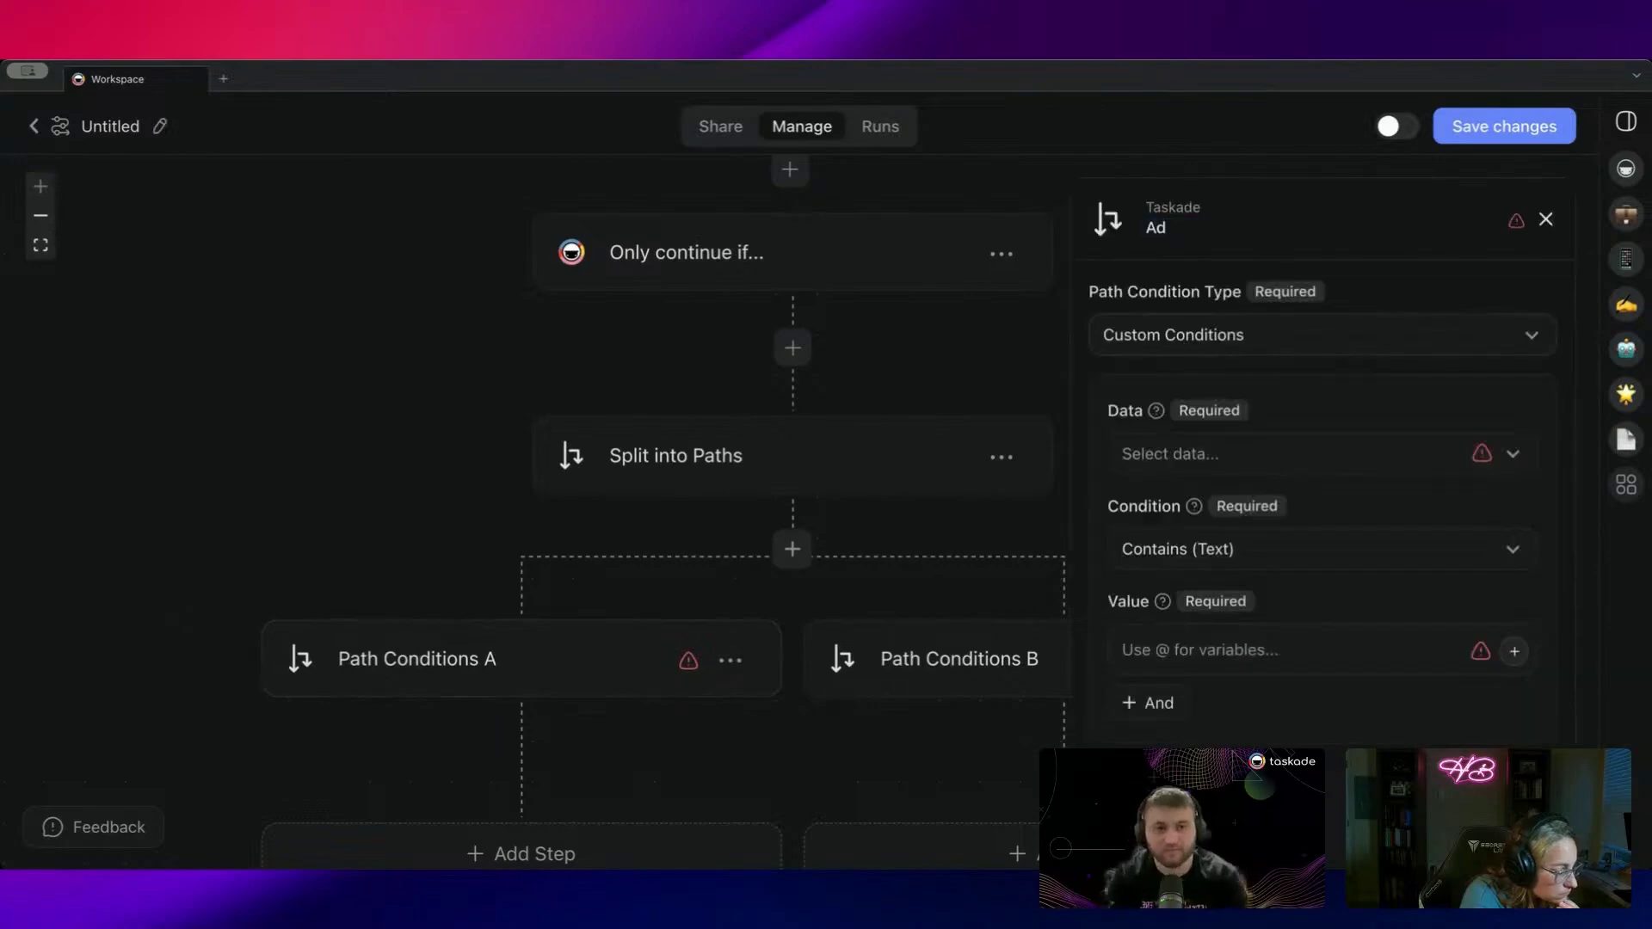
{"action": "type", "text": "d to Project"}
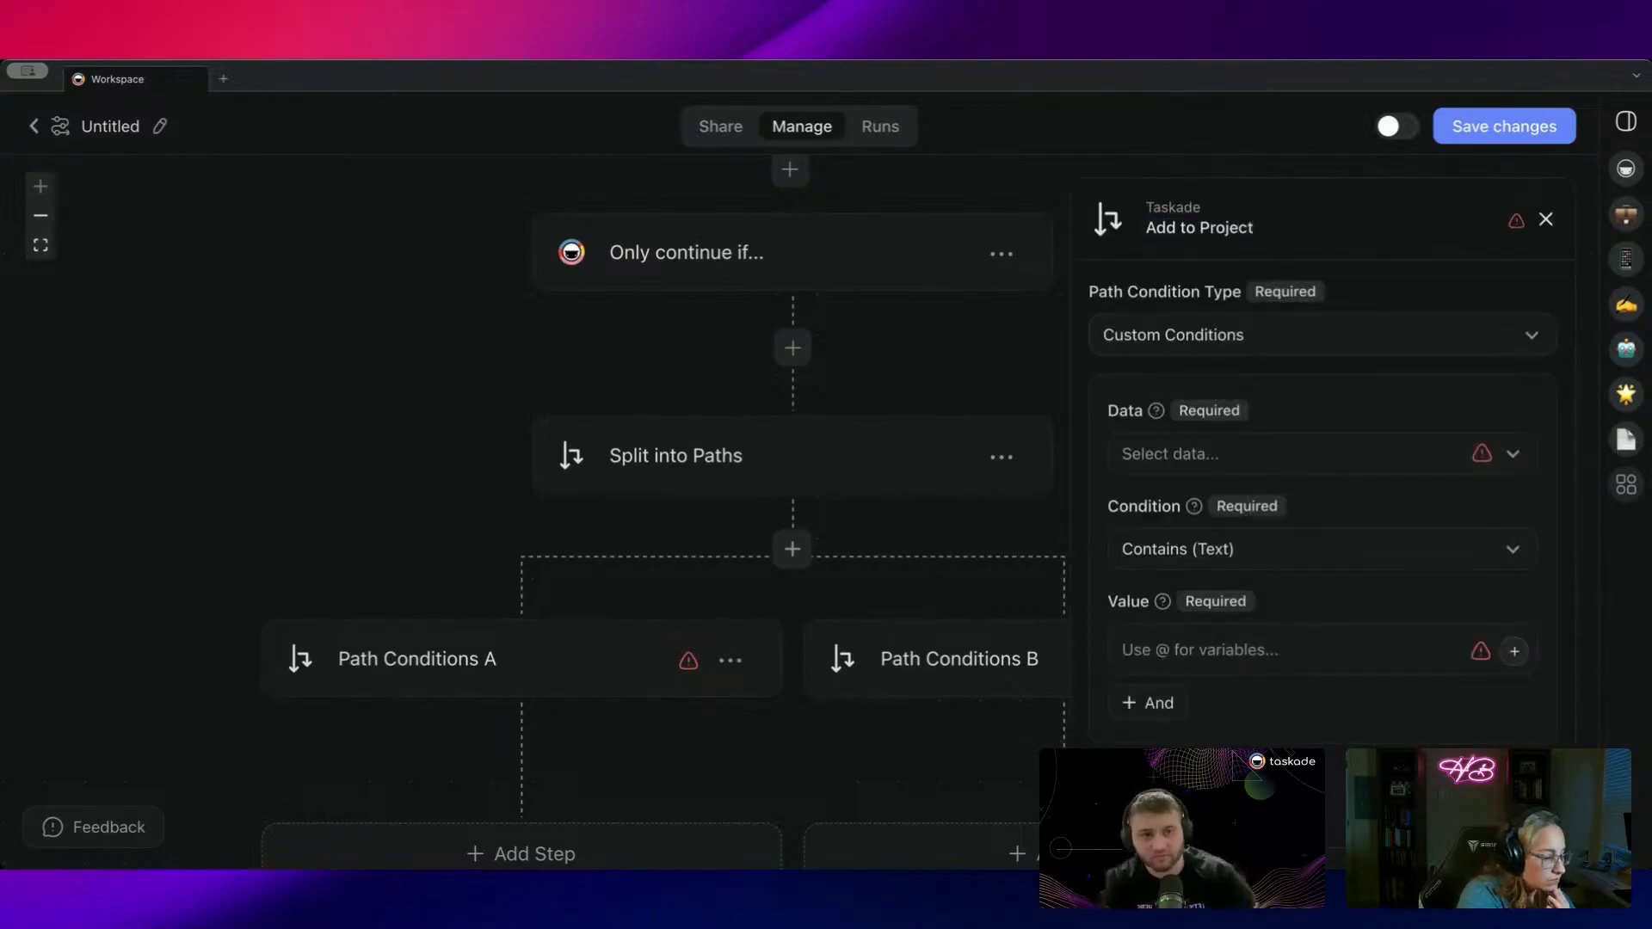
{"action": "scroll", "coordinate": [568, 569], "scroll_direction": "right", "scroll_amount": 5}
{"action": "left_click", "coordinate": [669, 568]}
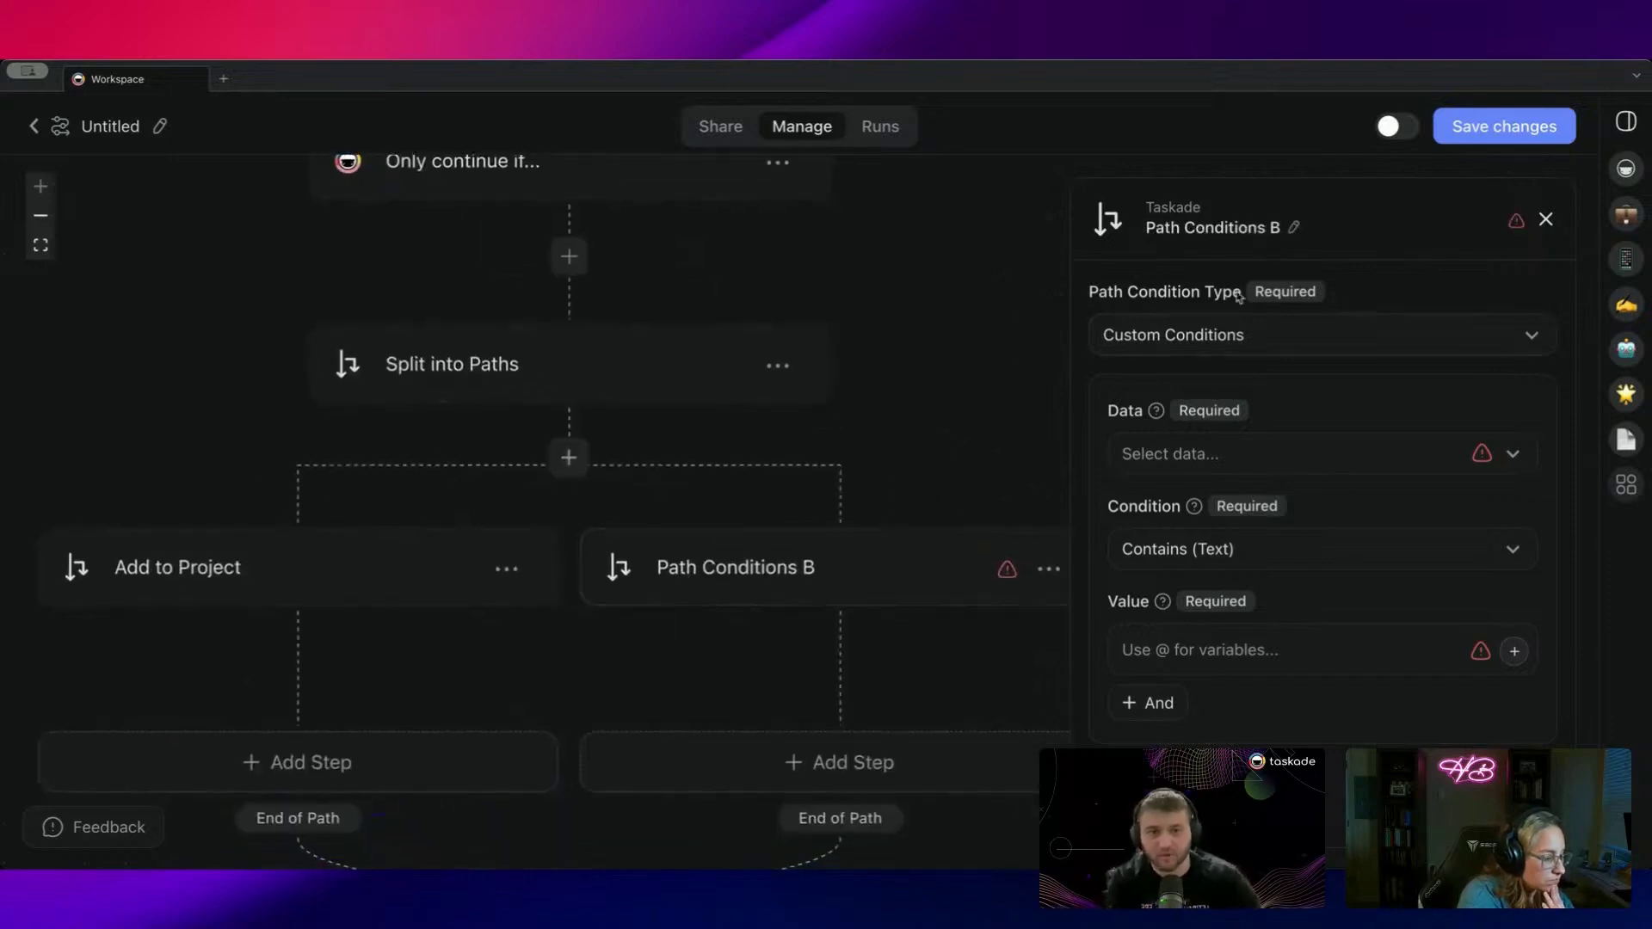
{"action": "double_click", "coordinate": [1291, 228]}
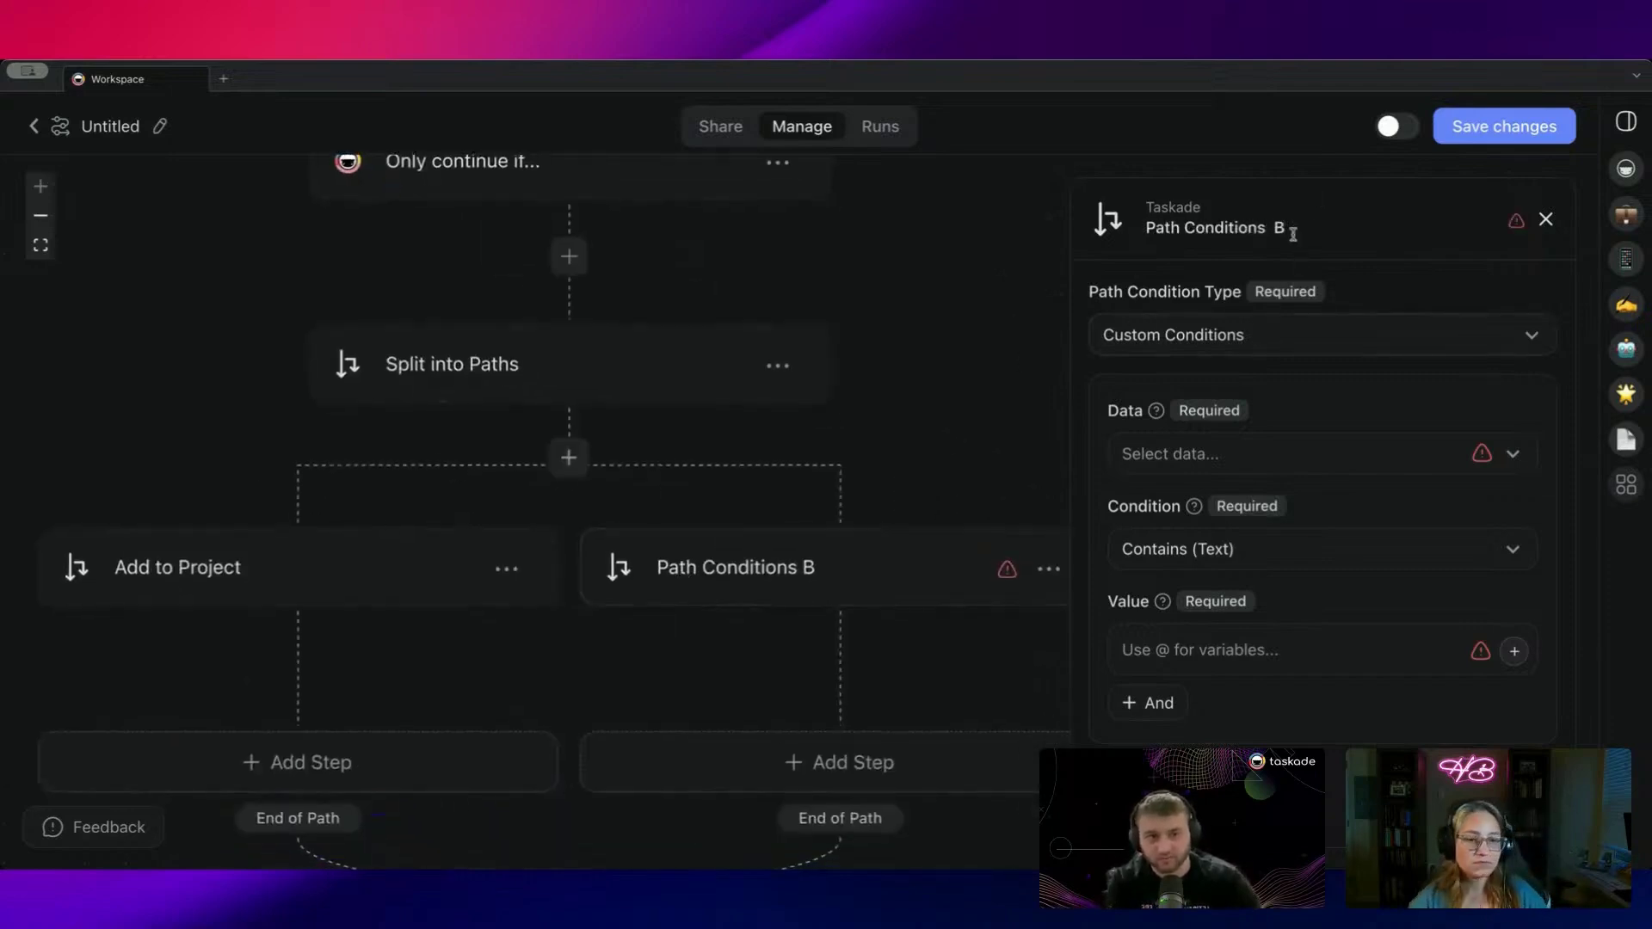
{"action": "key", "text": "ctrl+a"}
{"action": "type", "text": "Add to"}
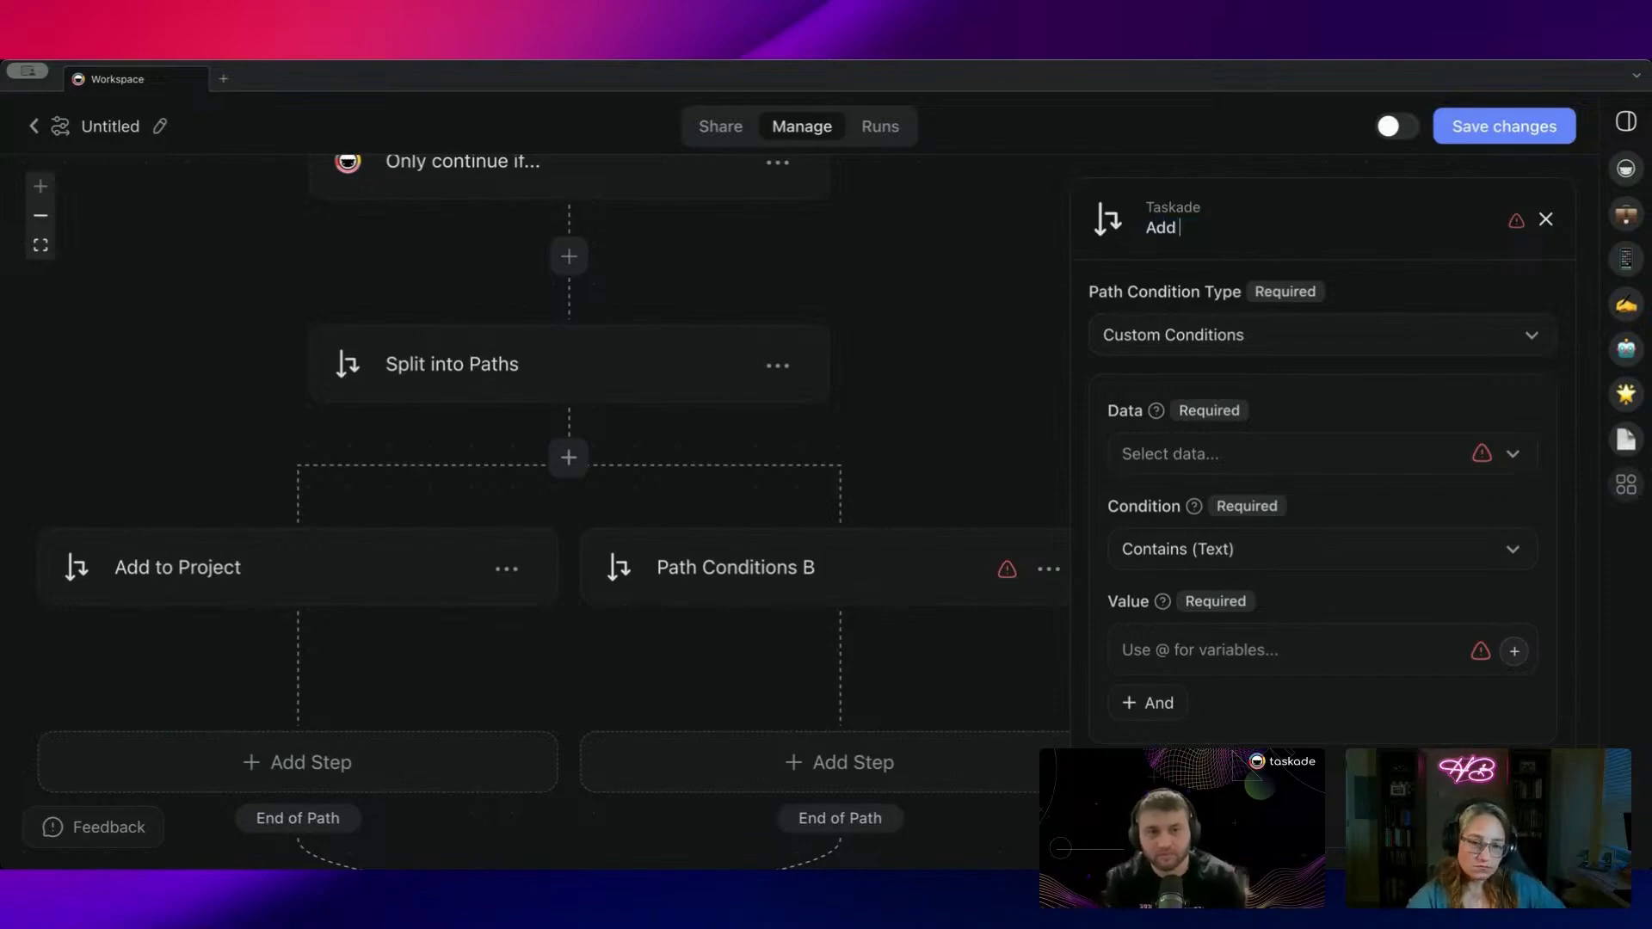
{"action": "key", "text": "BackSpace"}
{"action": "key", "text": "BackSpace"}
{"action": "type", "text": "Tas"}
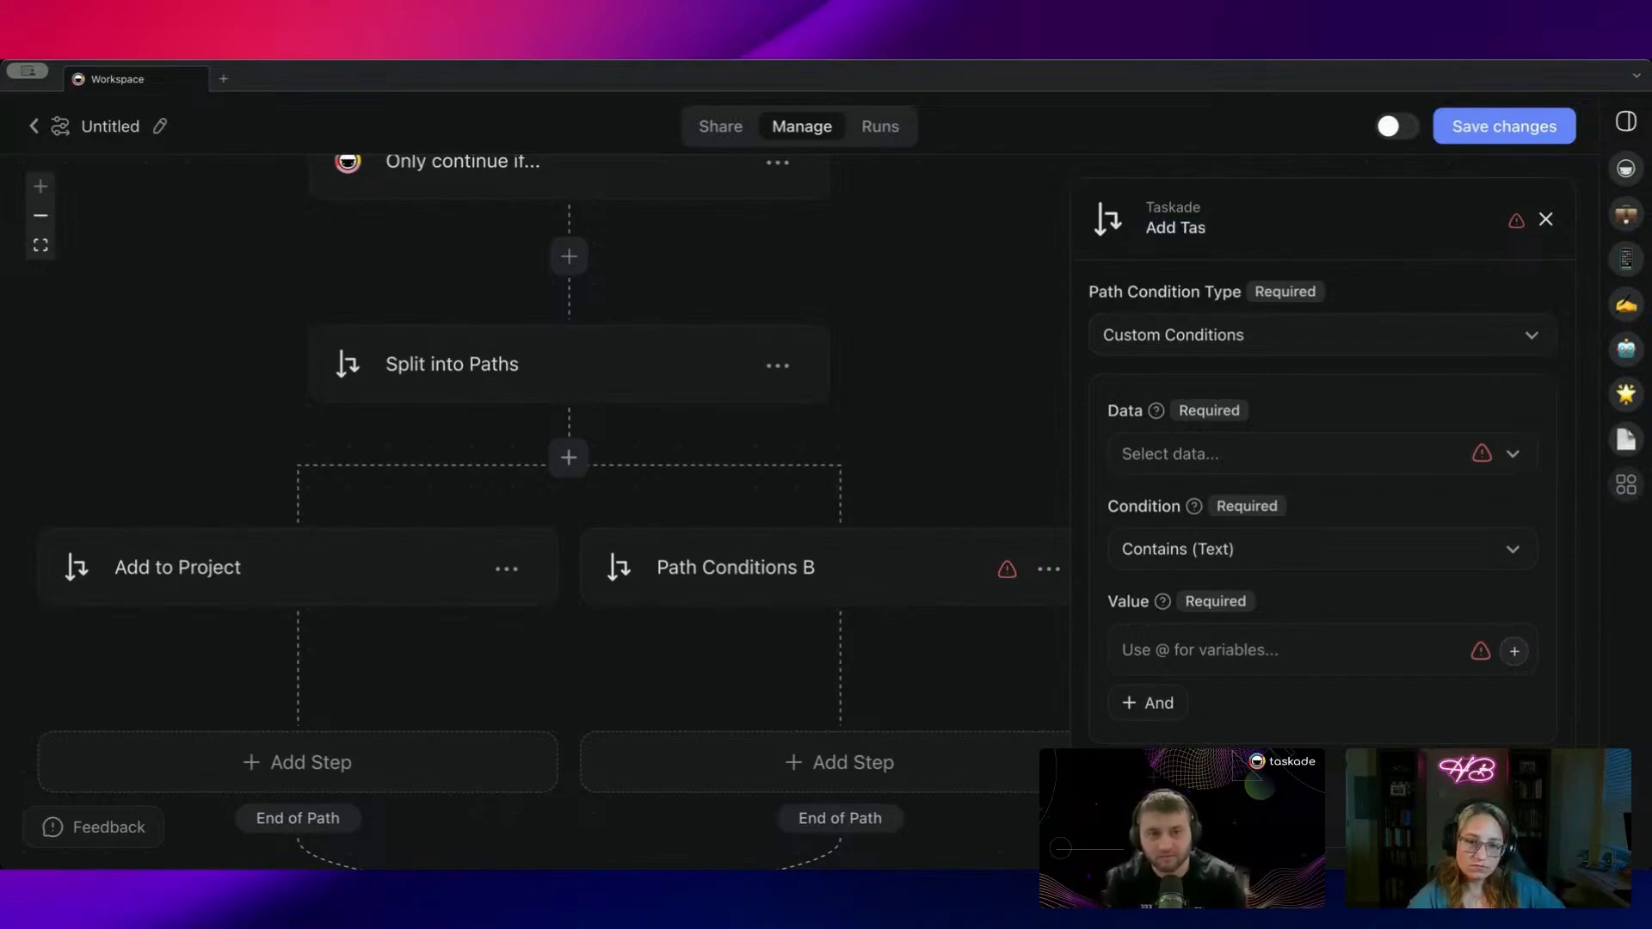
{"action": "type", "text": "k"}
Step: Change the first path's title to 'Create Project'
{"action": "left_click", "coordinate": [313, 563]}
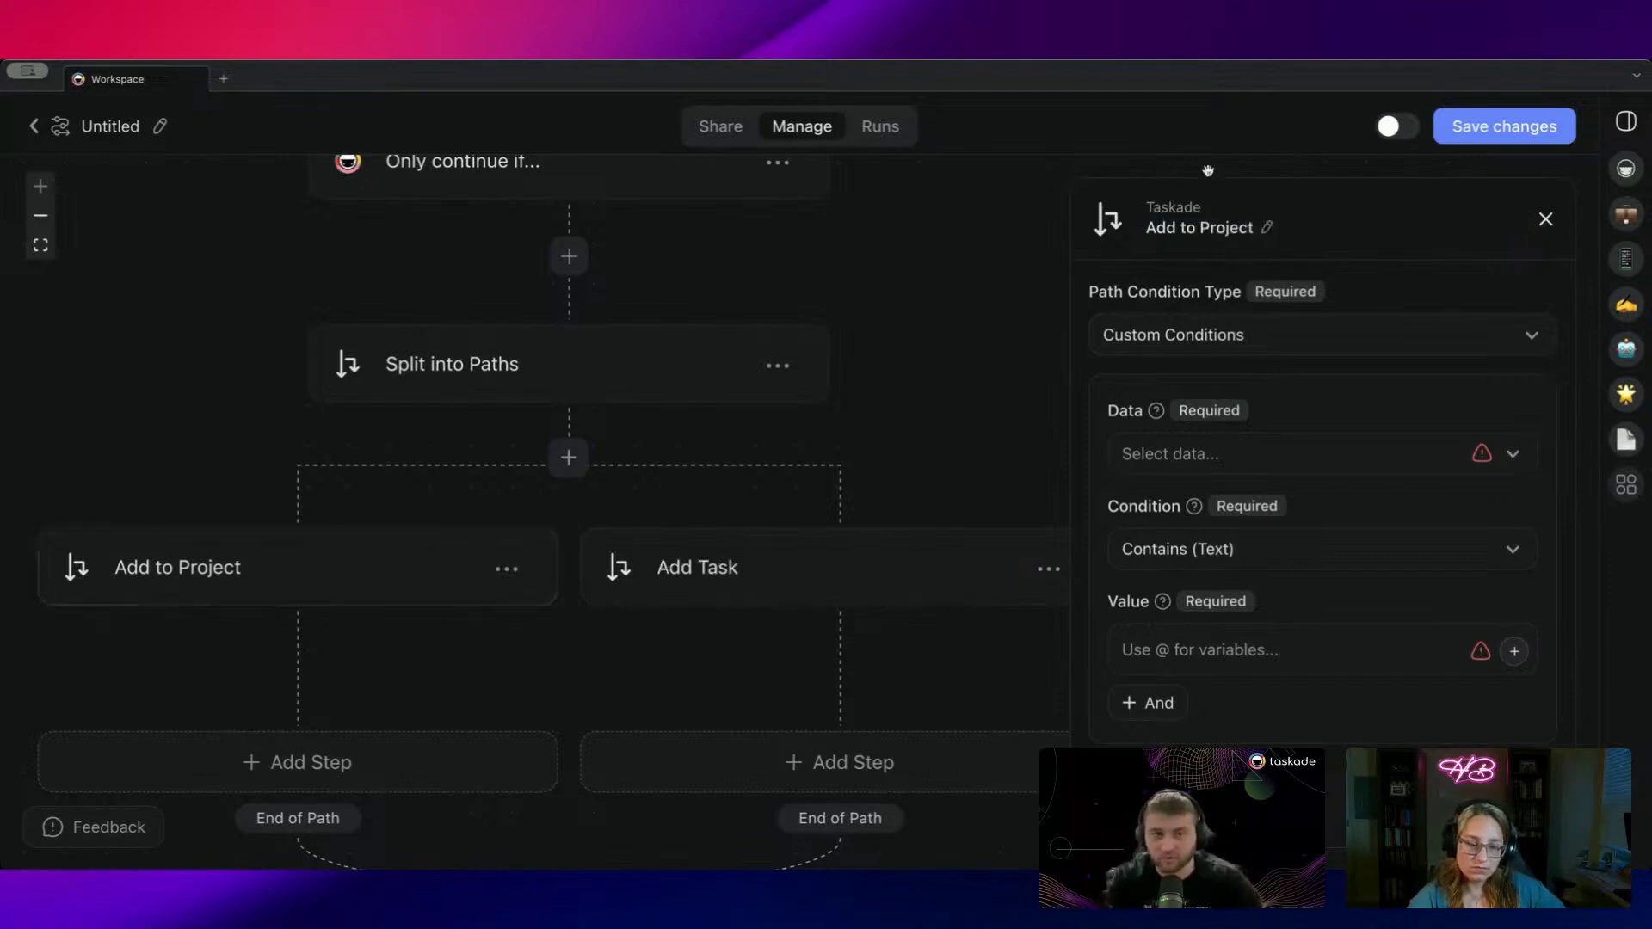
{"action": "left_click_drag", "start_coordinate": [1205, 230], "coordinate": [1151, 231]}
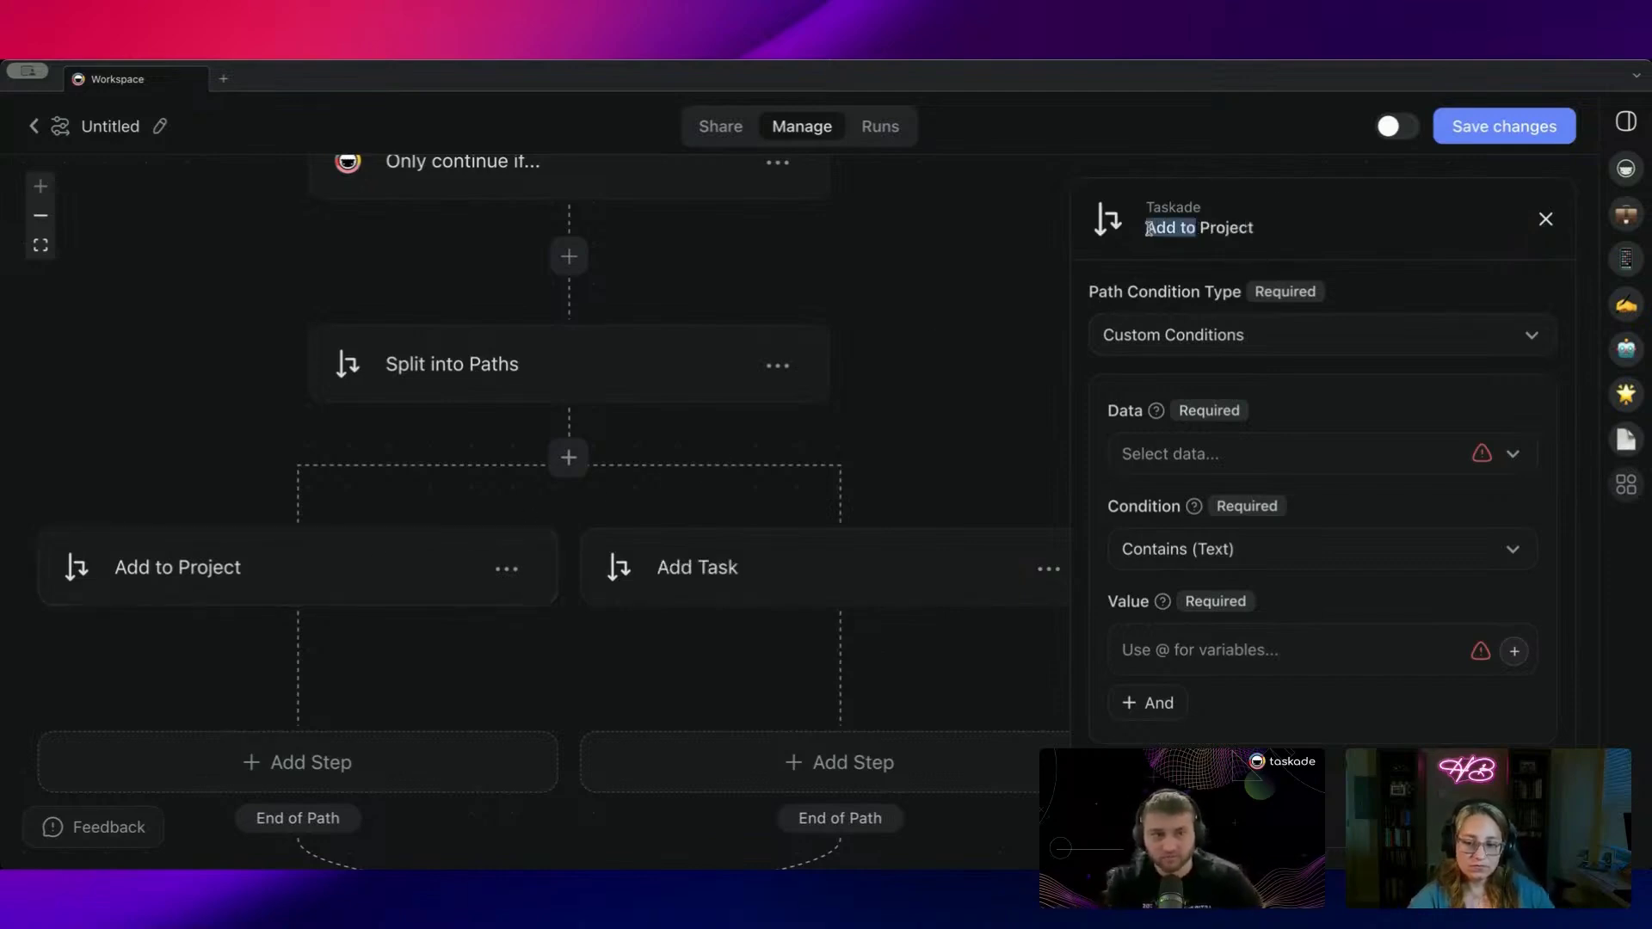
{"action": "type", "text": "Create"}
{"action": "key", "text": "Return"}
{"action": "left_click_drag", "start_coordinate": [946, 469], "coordinate": [933, 435]}
{"action": "left_click_drag", "start_coordinate": [733, 472], "coordinate": [797, 503]}
Step: Give the Create Project path the condition Email Subject exactly matches 'Project'
{"action": "left_click", "coordinate": [1233, 461]}
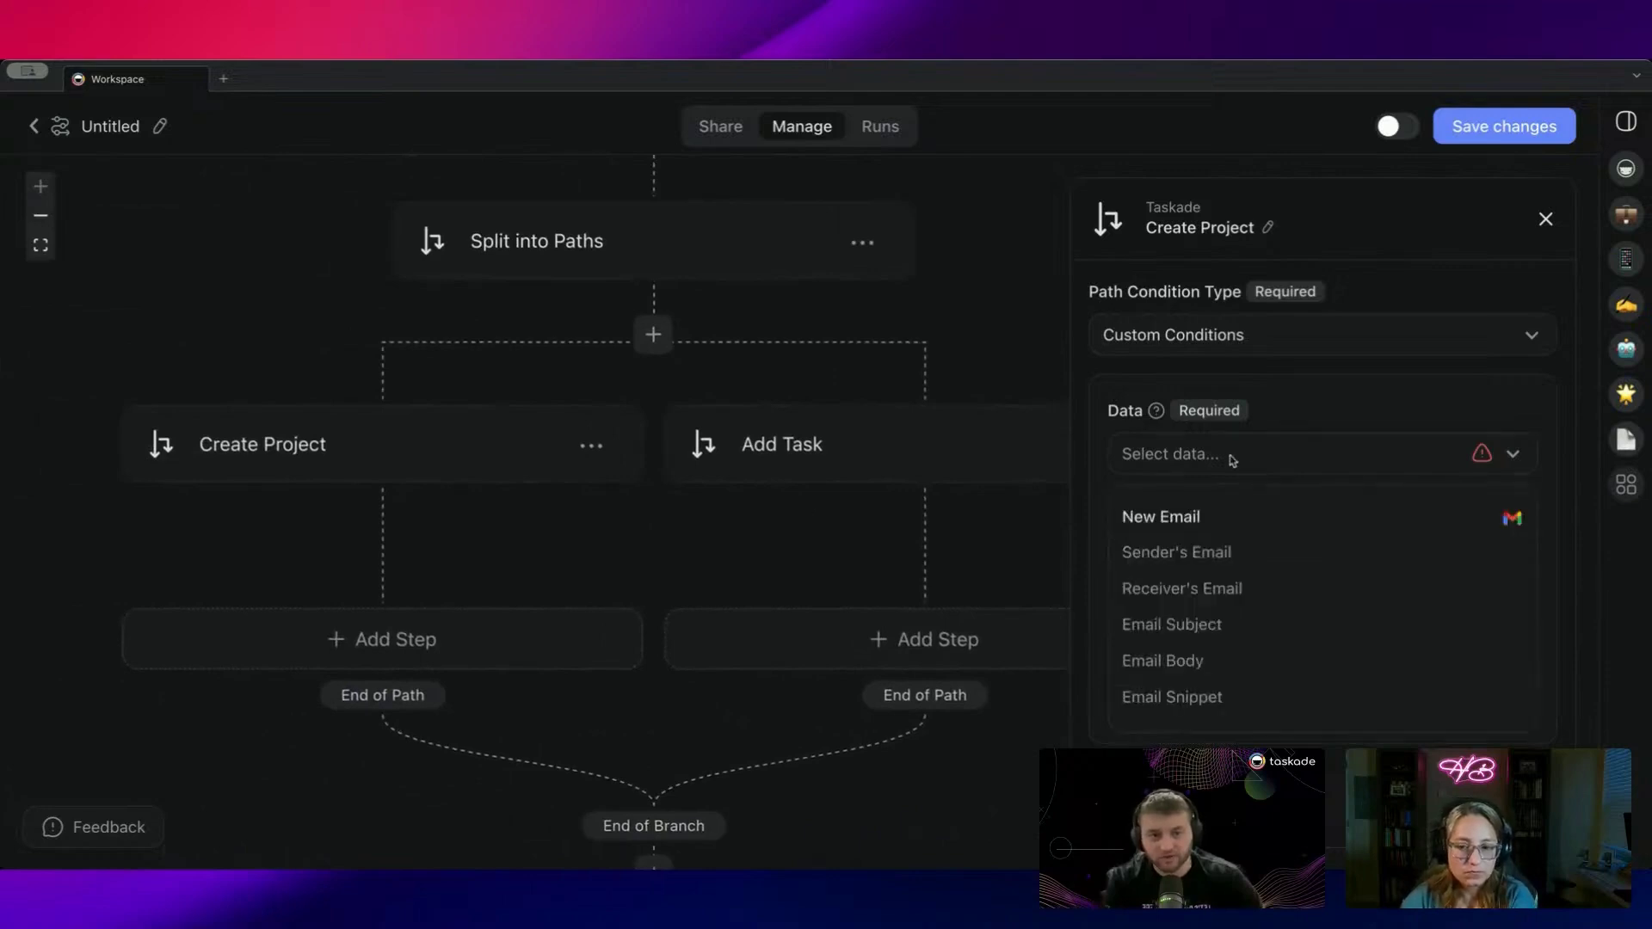
{"action": "left_click", "coordinate": [1226, 626]}
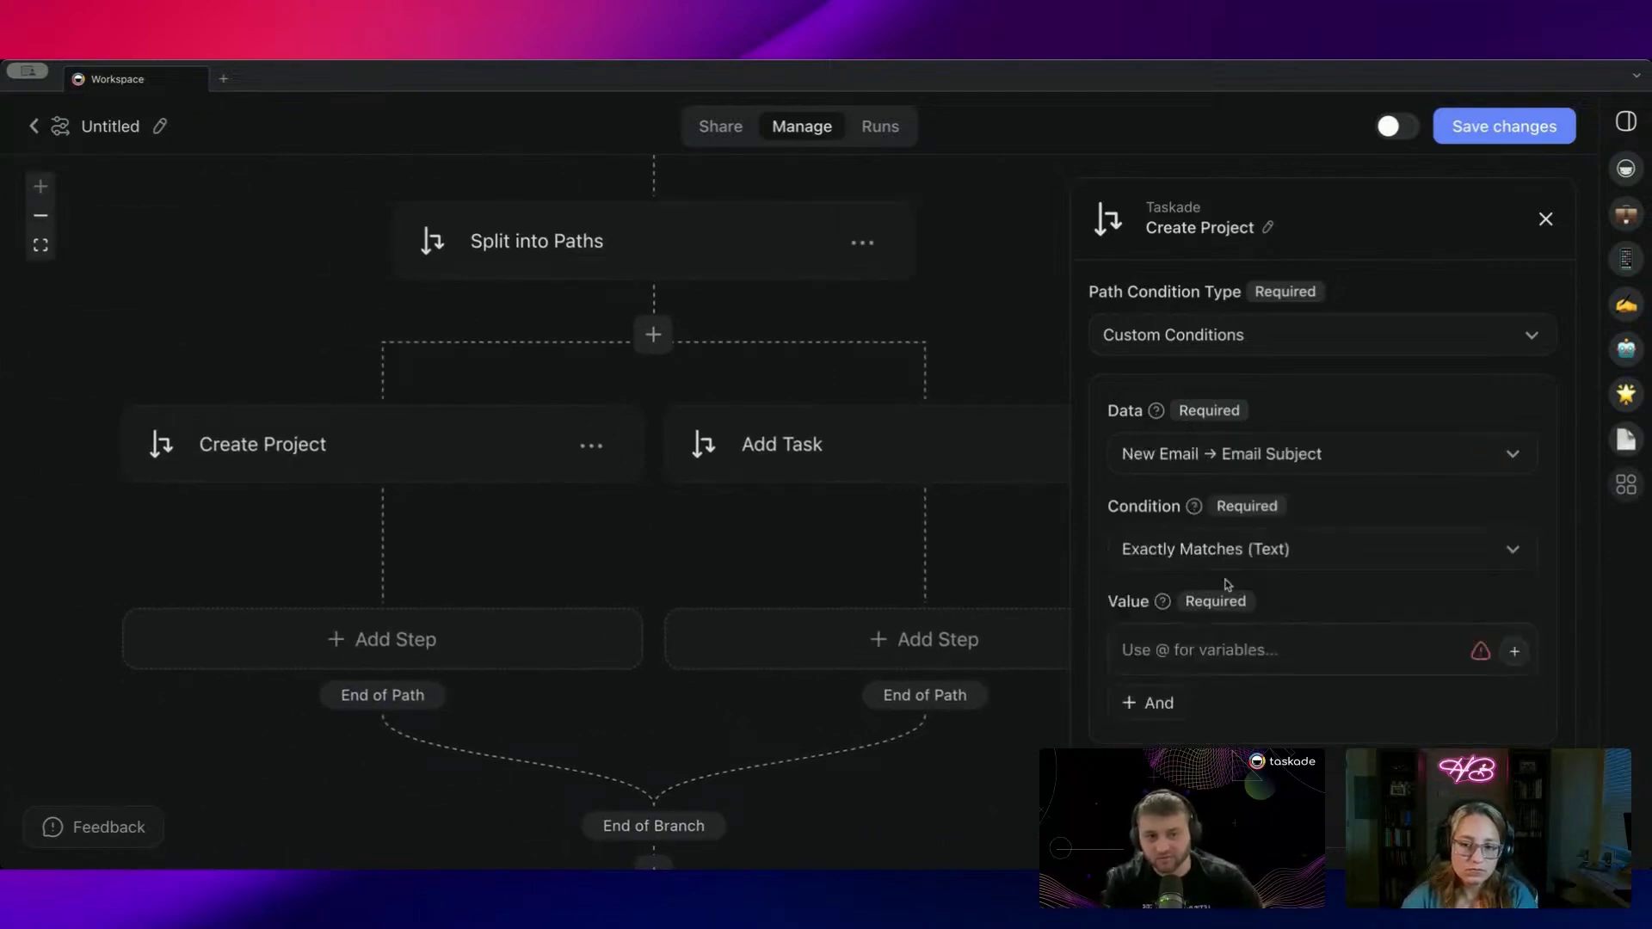
{"action": "left_click", "coordinate": [1240, 650]}
{"action": "type", "text": "Project"}
{"action": "left_click", "coordinate": [789, 642]}
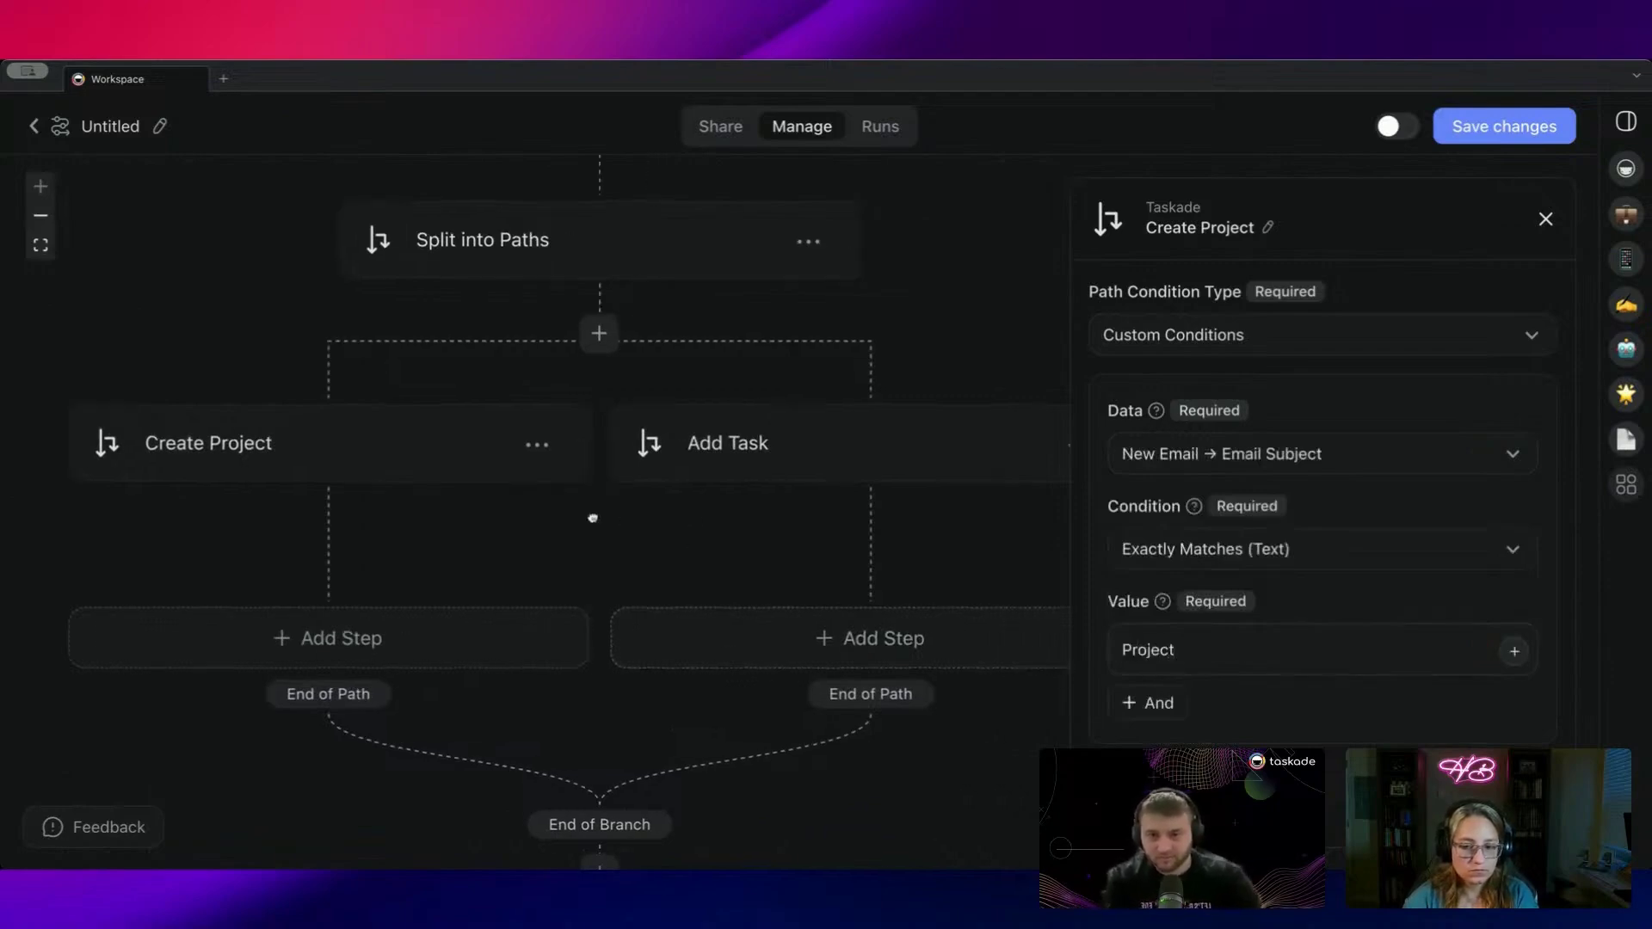
{"action": "key", "text": "Return"}
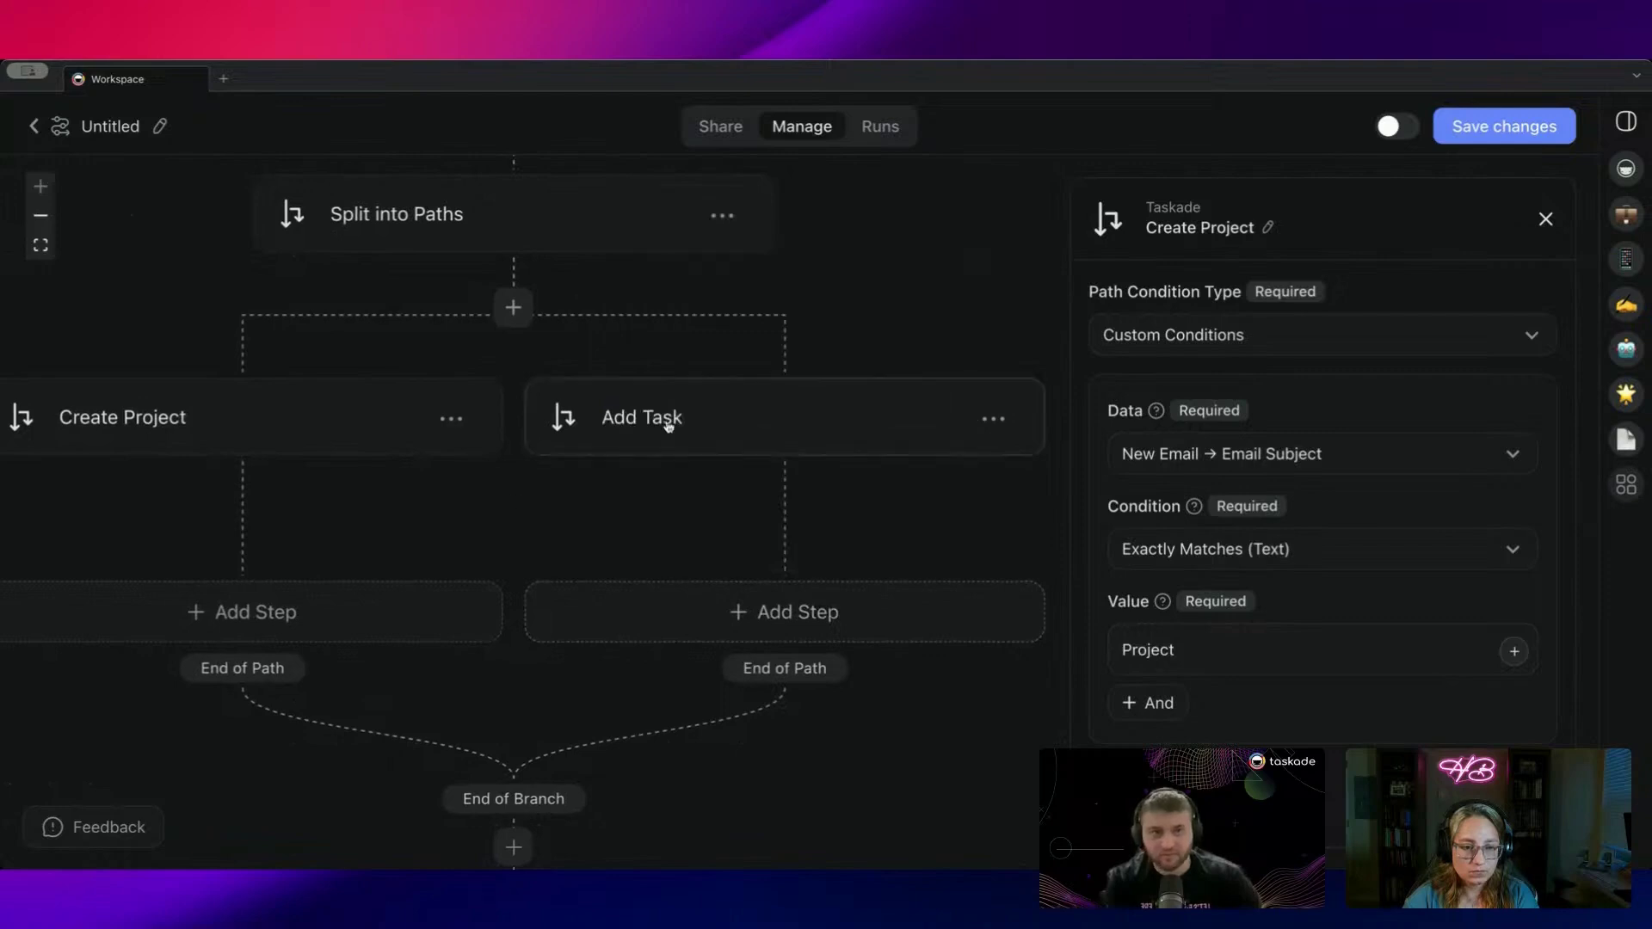
Step: Give the Add Task path the condition Email Subject matches 'Task'
{"action": "left_click", "coordinate": [664, 418]}
{"action": "left_click", "coordinate": [1224, 459]}
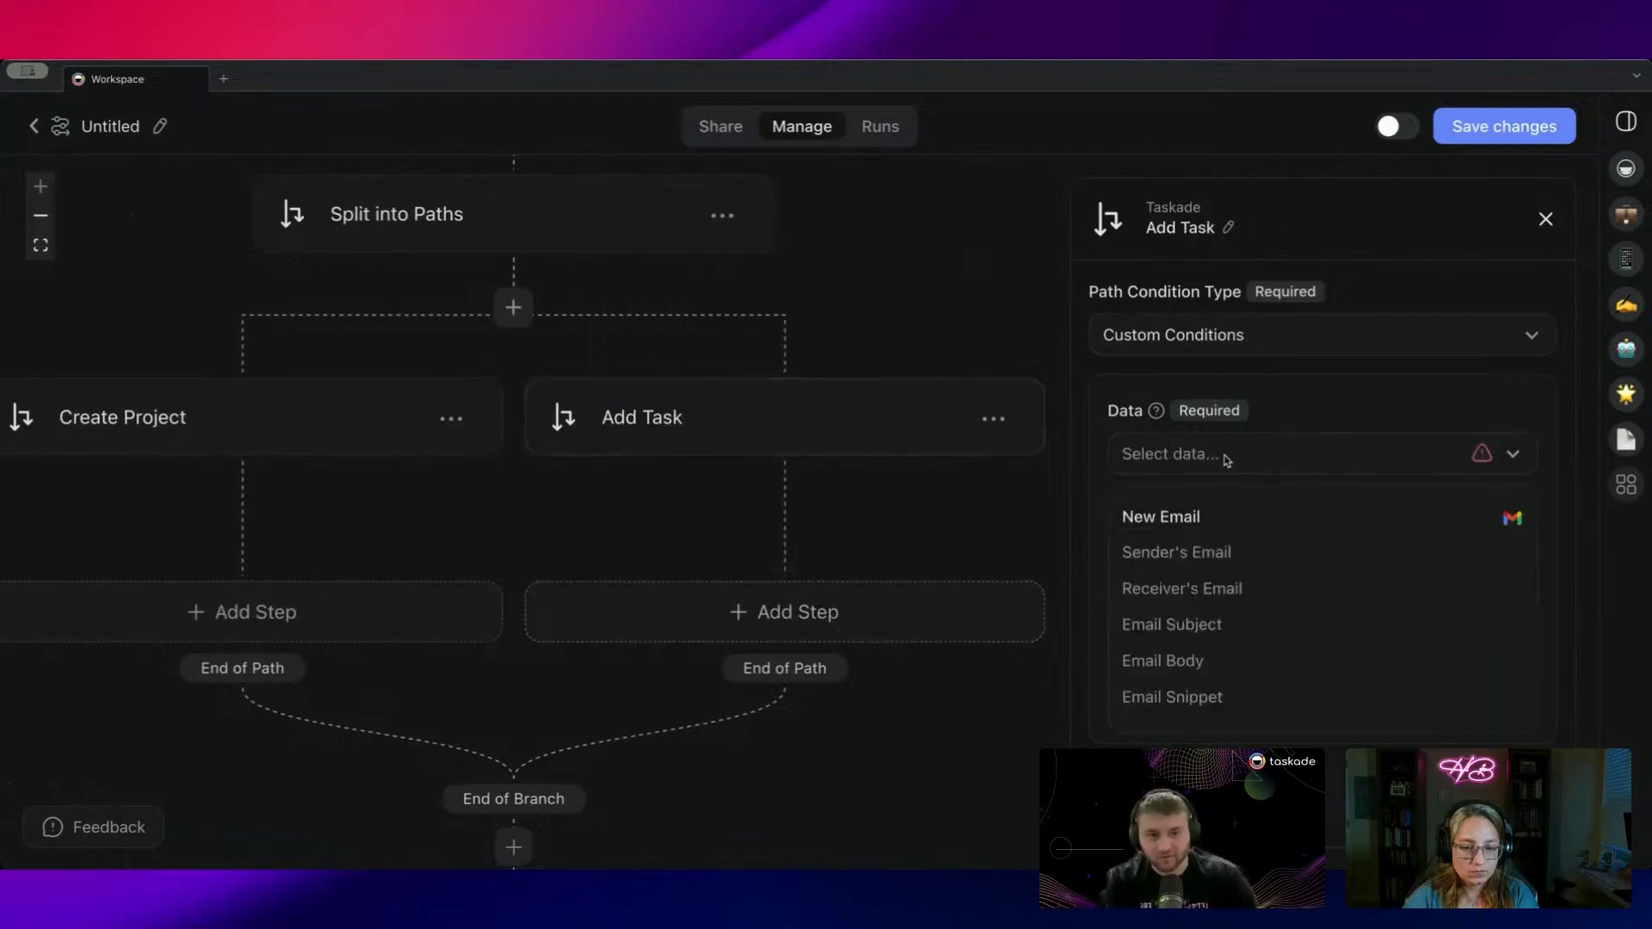
{"action": "left_click", "coordinate": [1214, 625]}
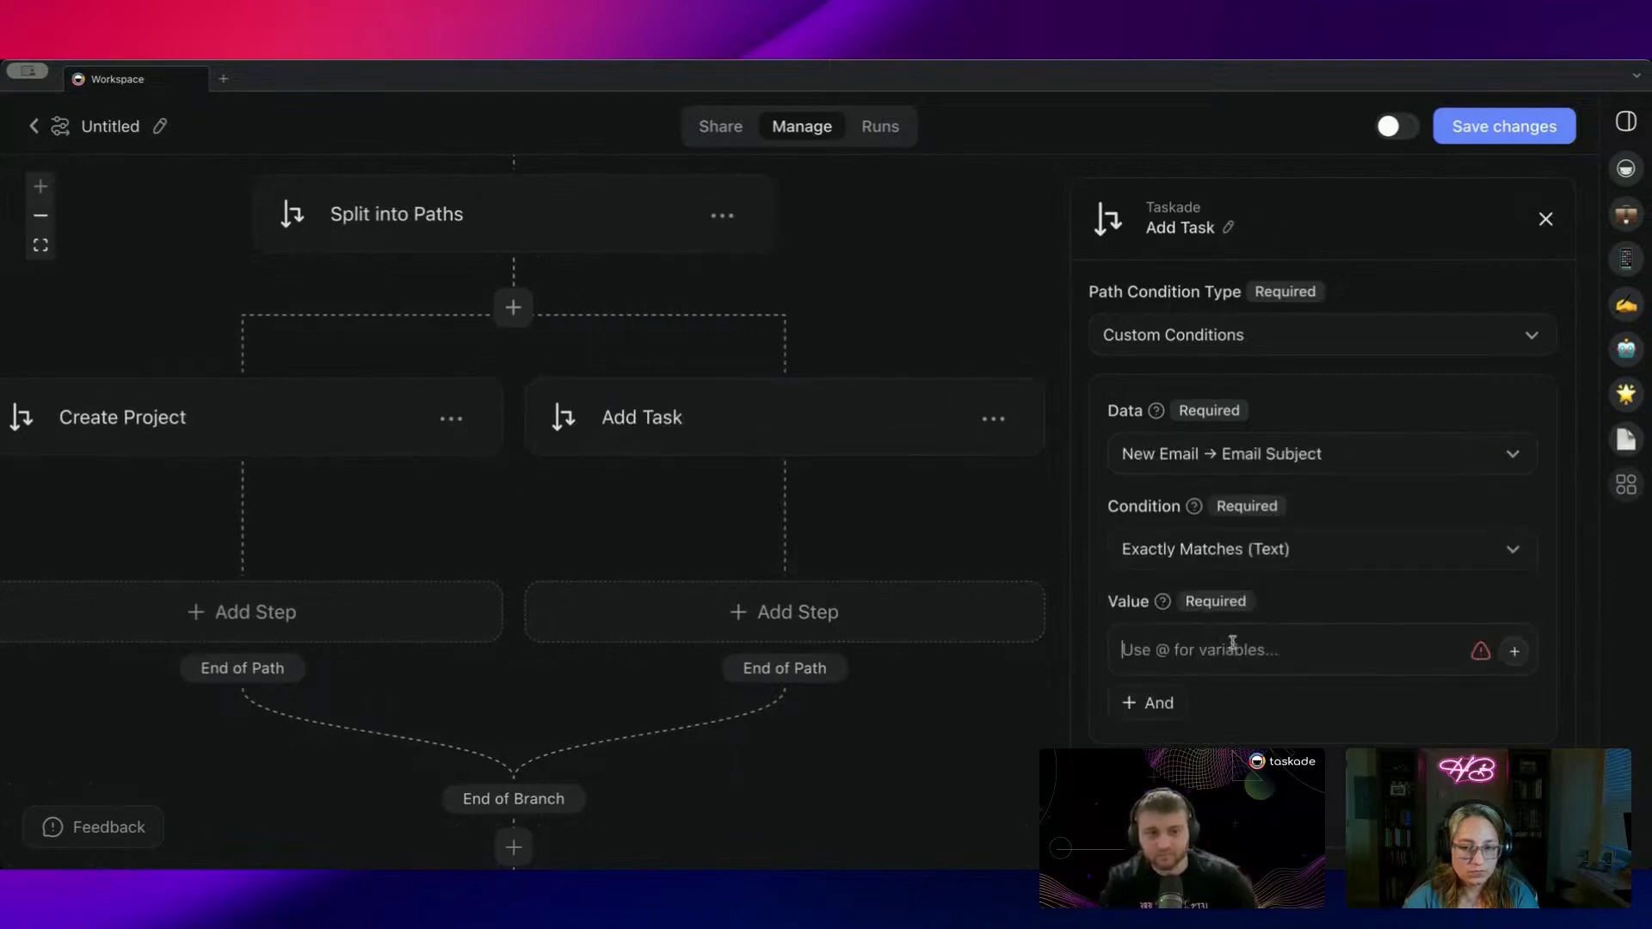
{"action": "type", "text": "Task"}
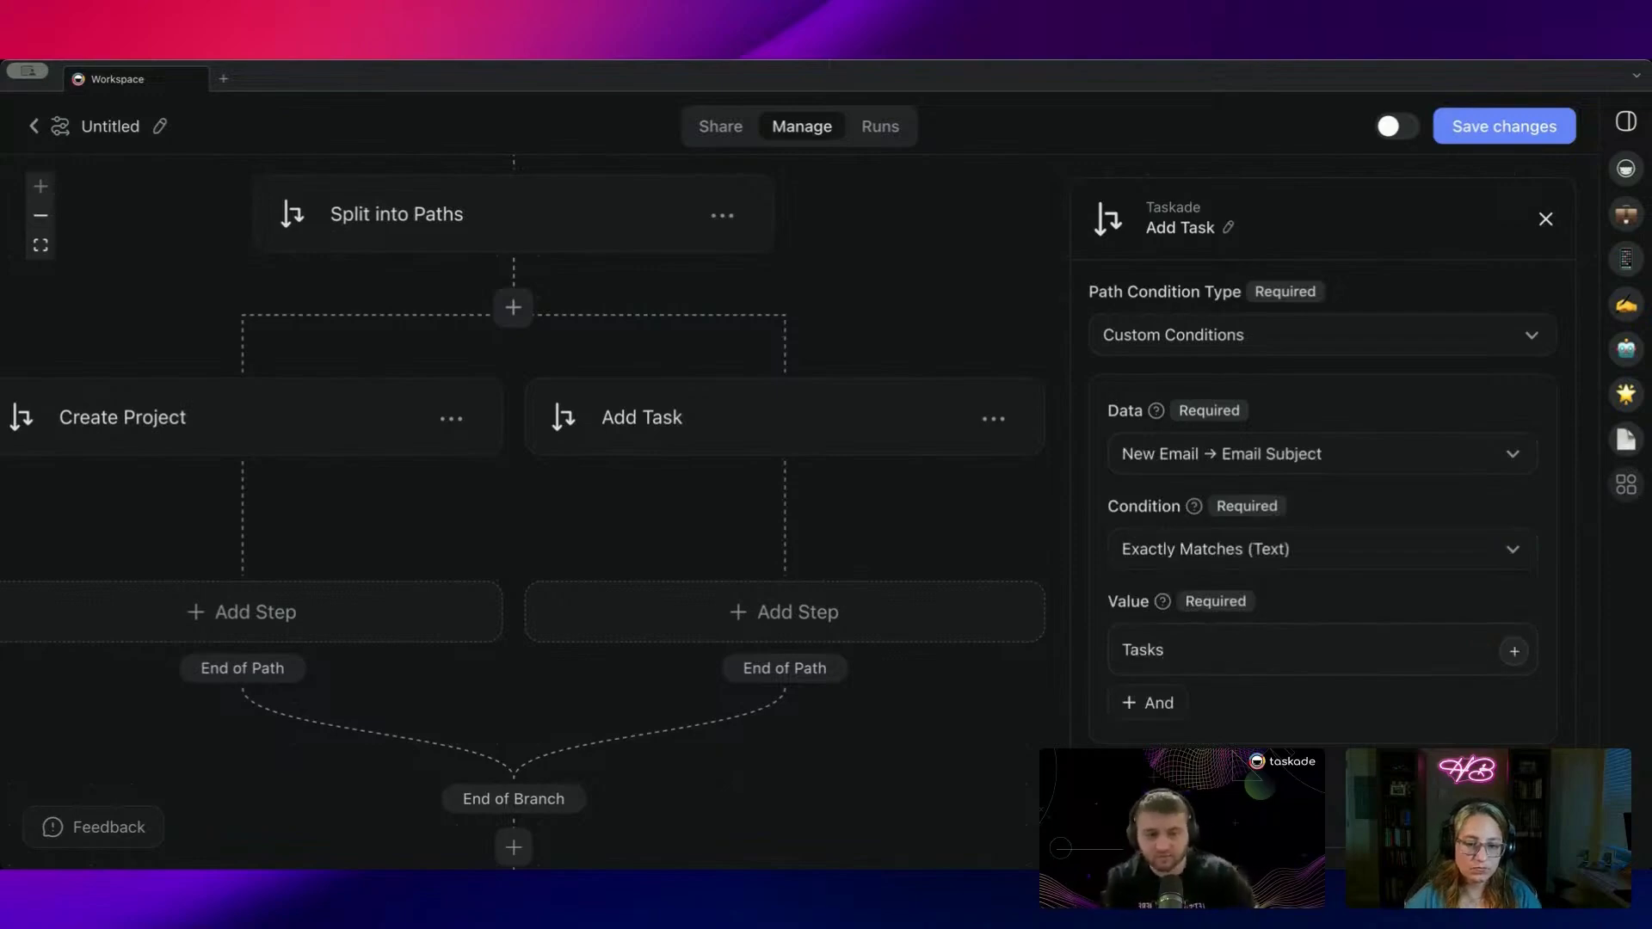
Step: Add a Create Project step under the Create Project path
{"action": "left_click", "coordinate": [439, 590]}
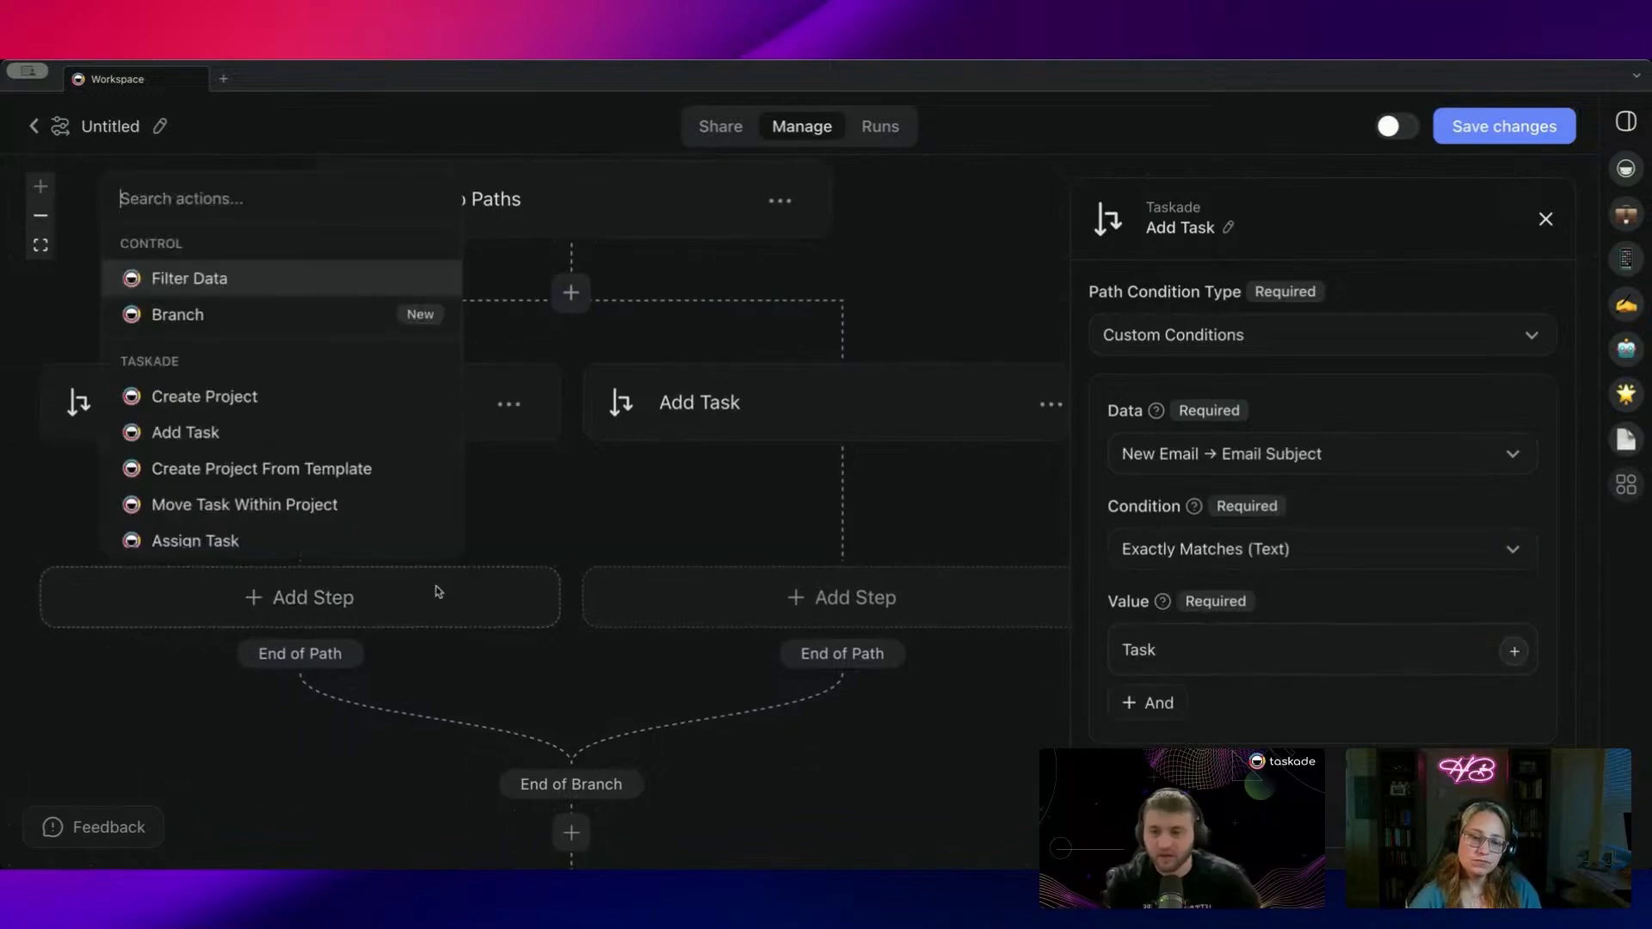
{"action": "left_click", "coordinate": [254, 402]}
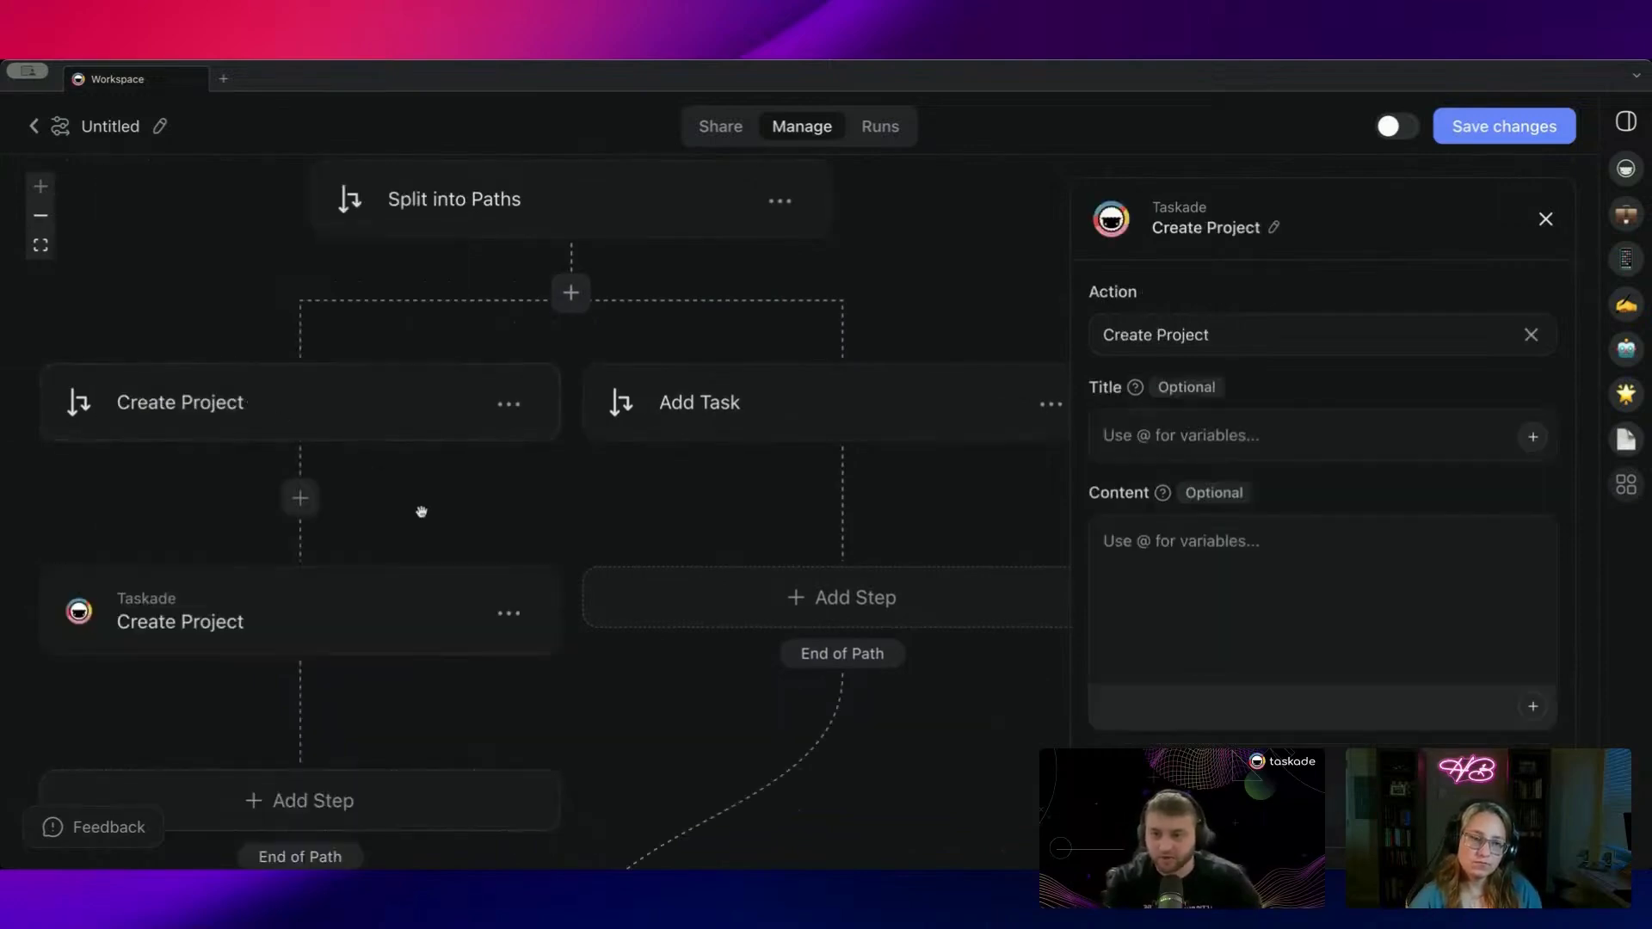
{"action": "left_click_drag", "start_coordinate": [421, 513], "coordinate": [467, 389]}
{"action": "type", "text": "@"}
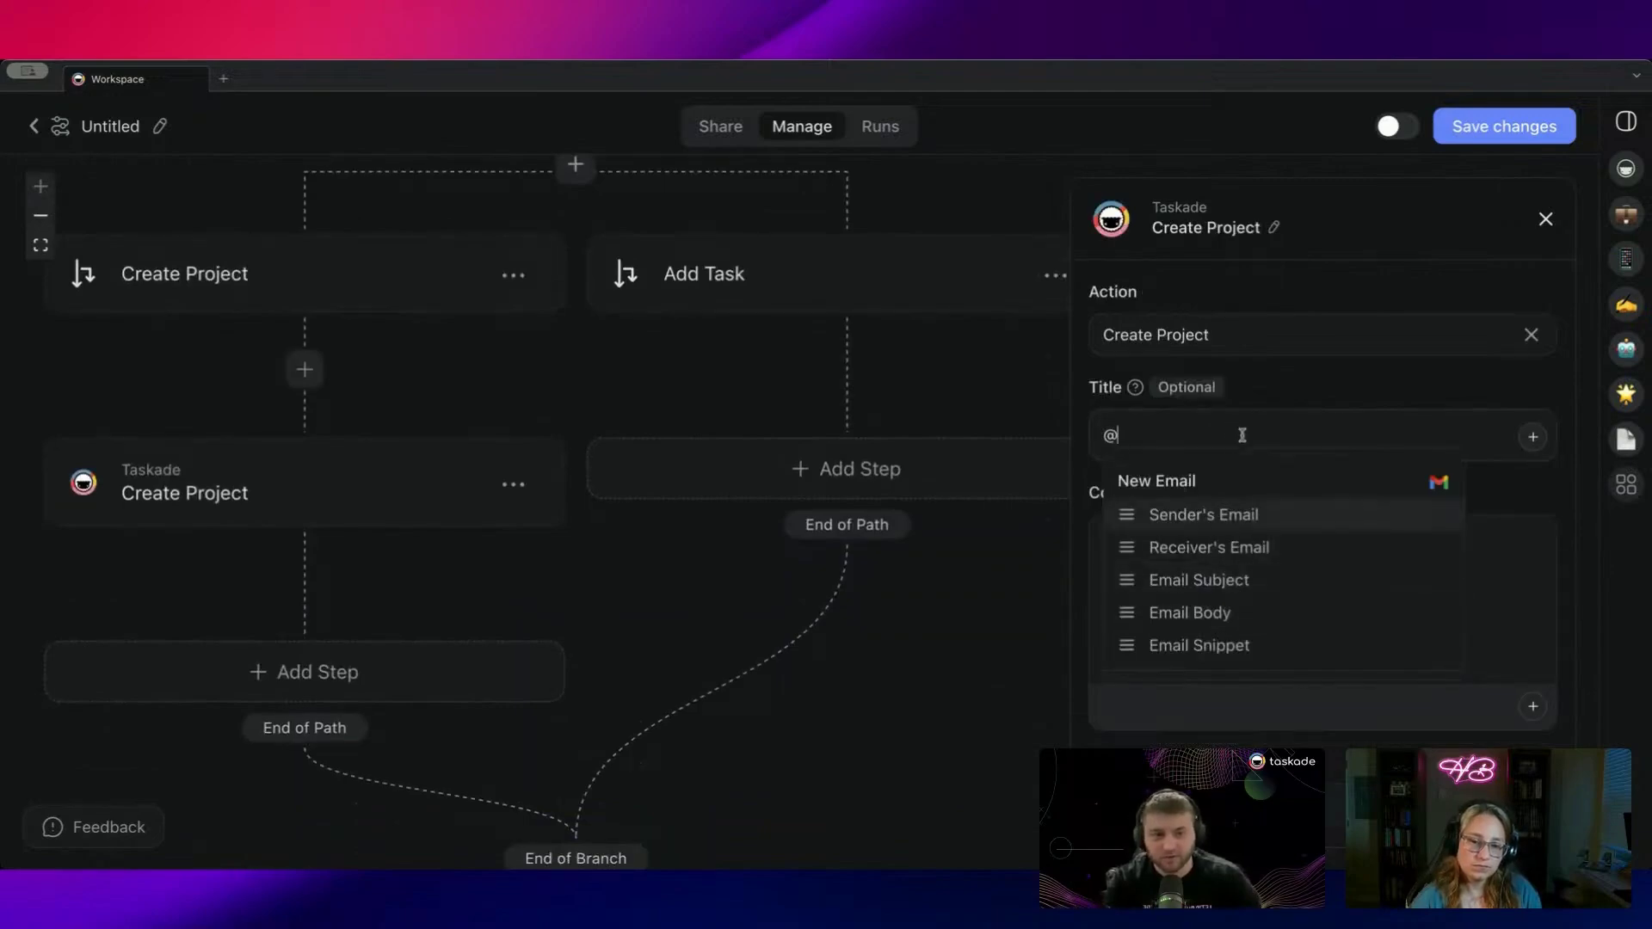
{"action": "key", "text": "ctrl+a"}
{"action": "type", "text": "NEw Proj"}
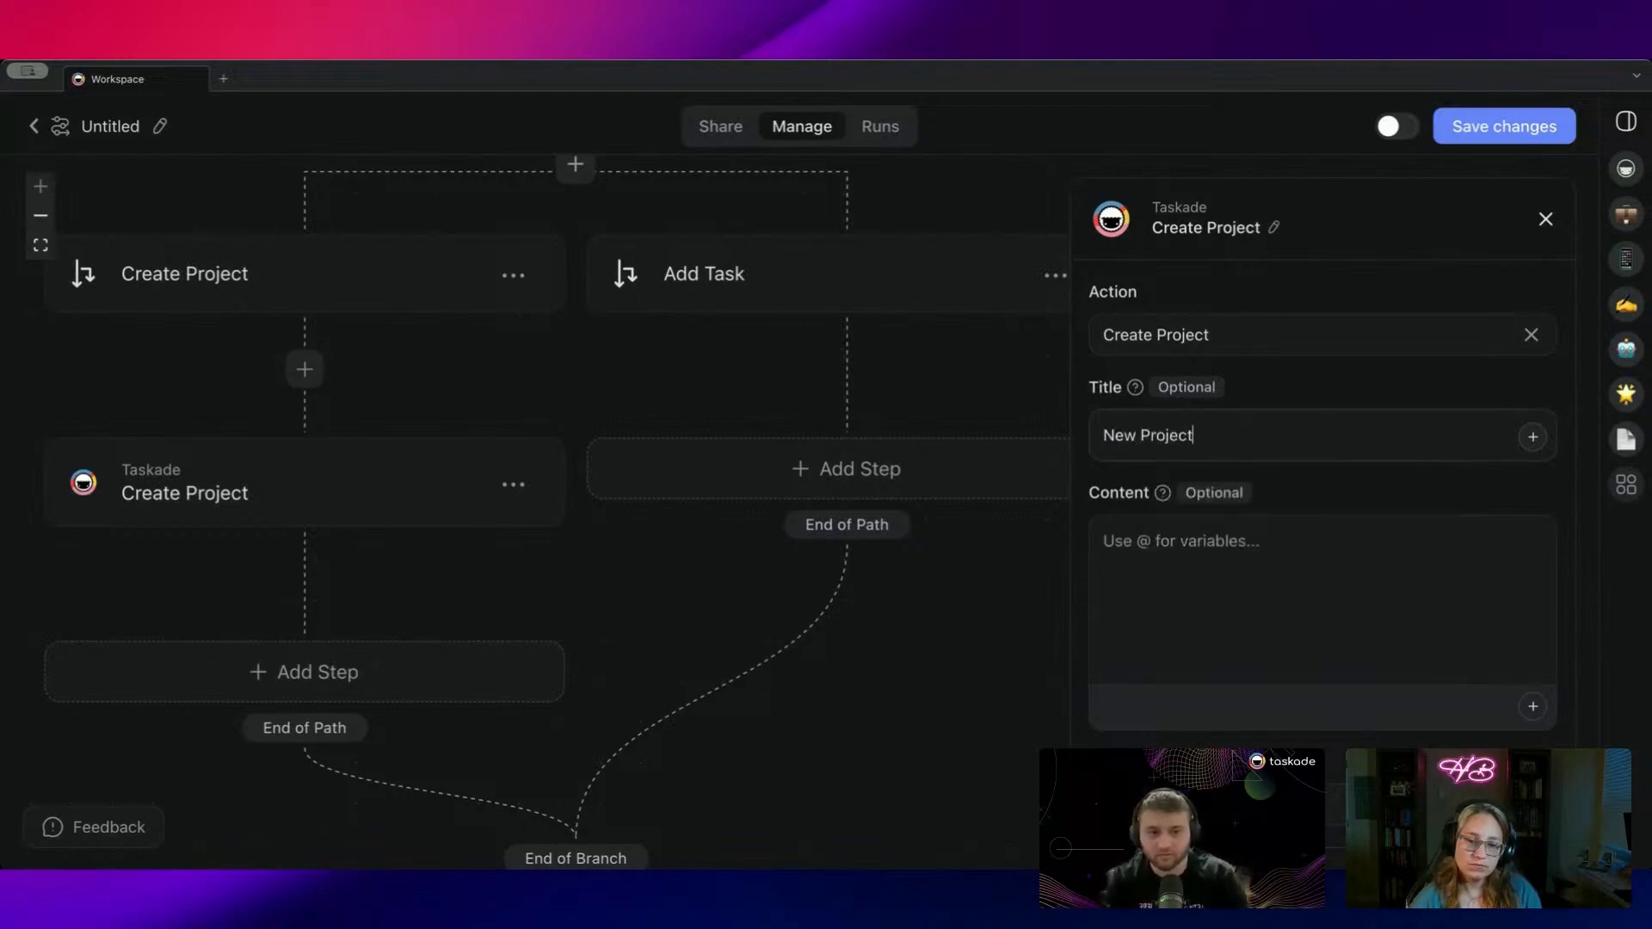
{"action": "left_click", "coordinate": [1224, 544]}
{"action": "type", "text": "@"}
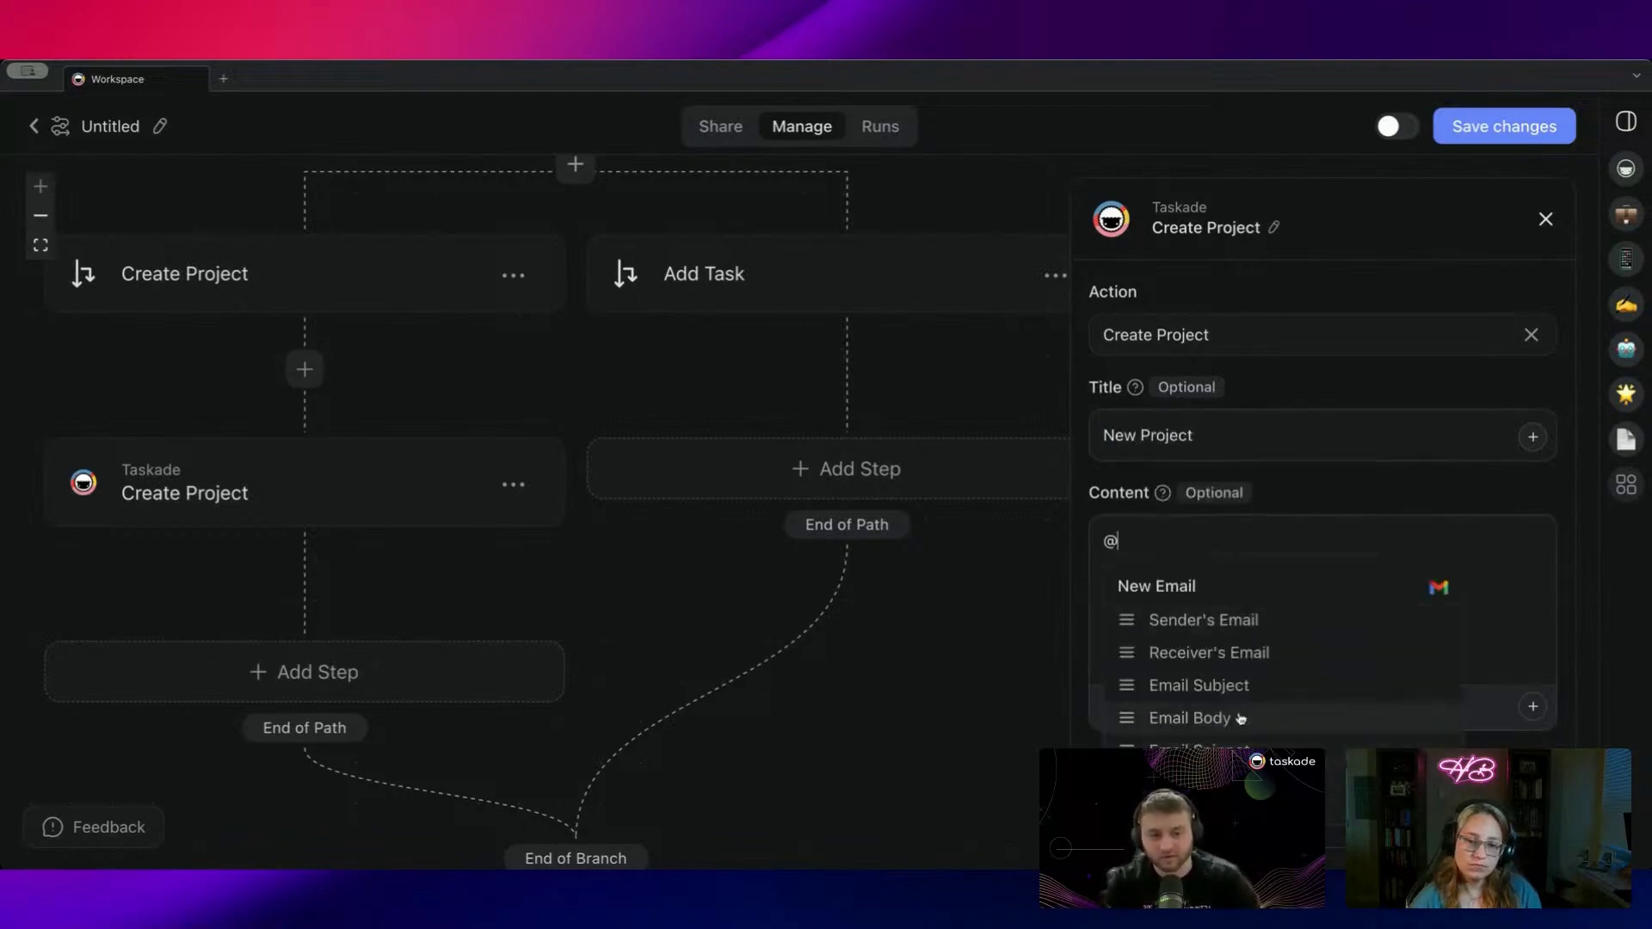
{"action": "left_click", "coordinate": [1241, 720]}
{"action": "scroll", "coordinate": [741, 565], "scroll_direction": "right", "scroll_amount": 2}
{"action": "scroll", "coordinate": [741, 564], "scroll_direction": "down", "scroll_amount": 1}
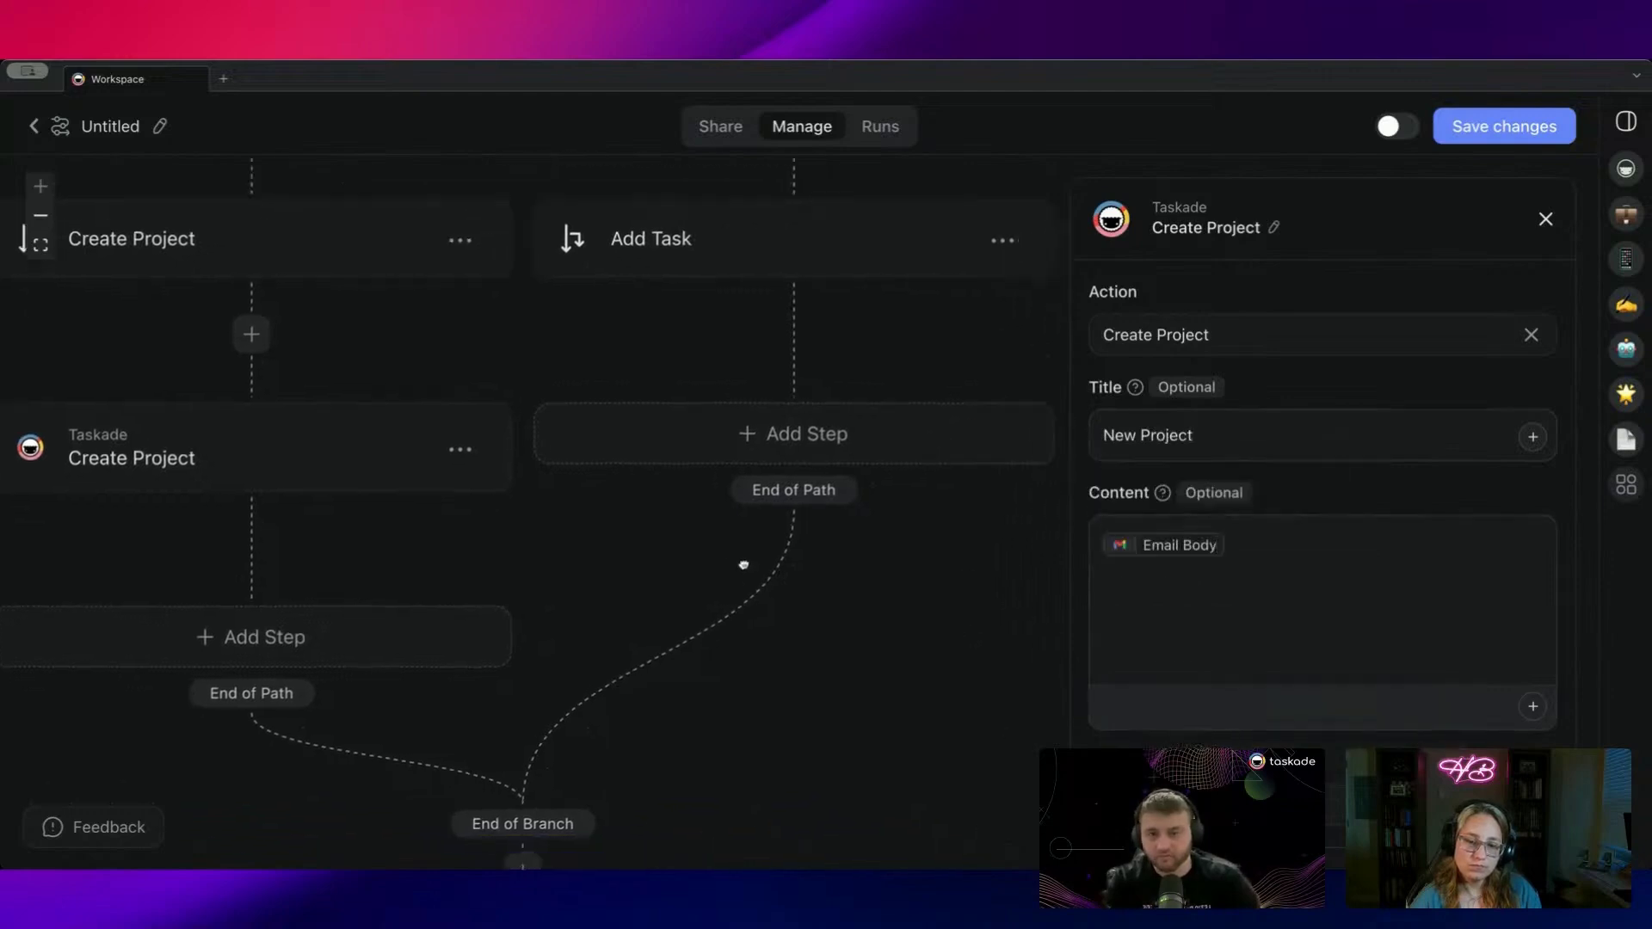
Step: Add an Add Task step in Website Development and Marketing Pipeline's To Do block
{"action": "left_click", "coordinate": [665, 437]}
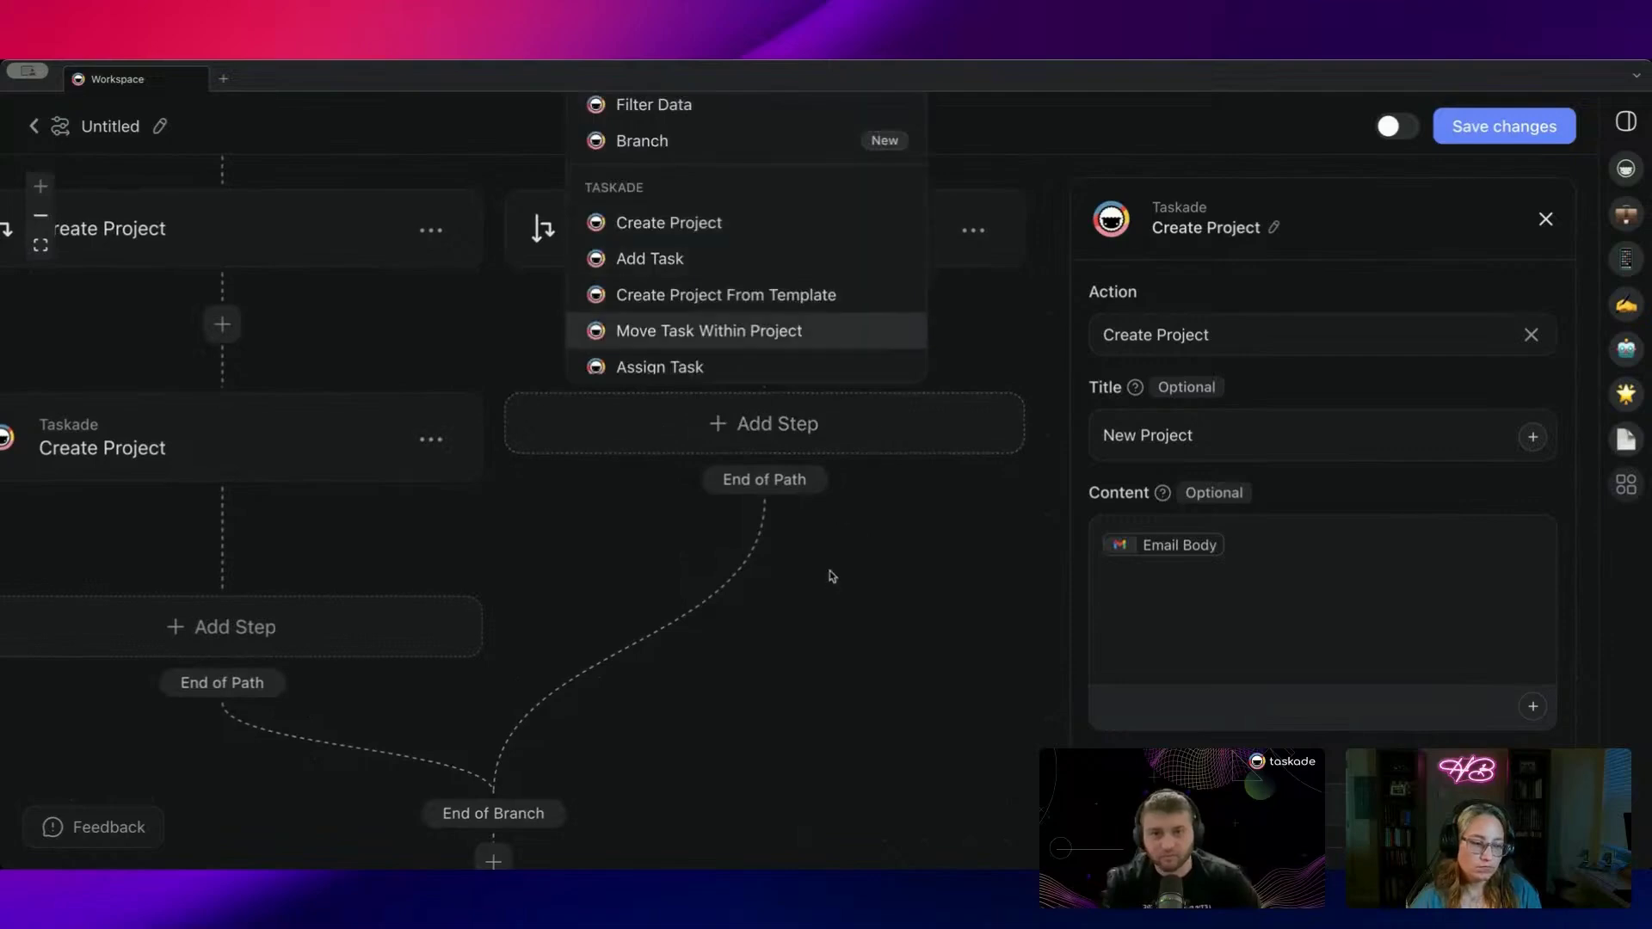
{"action": "left_click", "coordinate": [723, 258]}
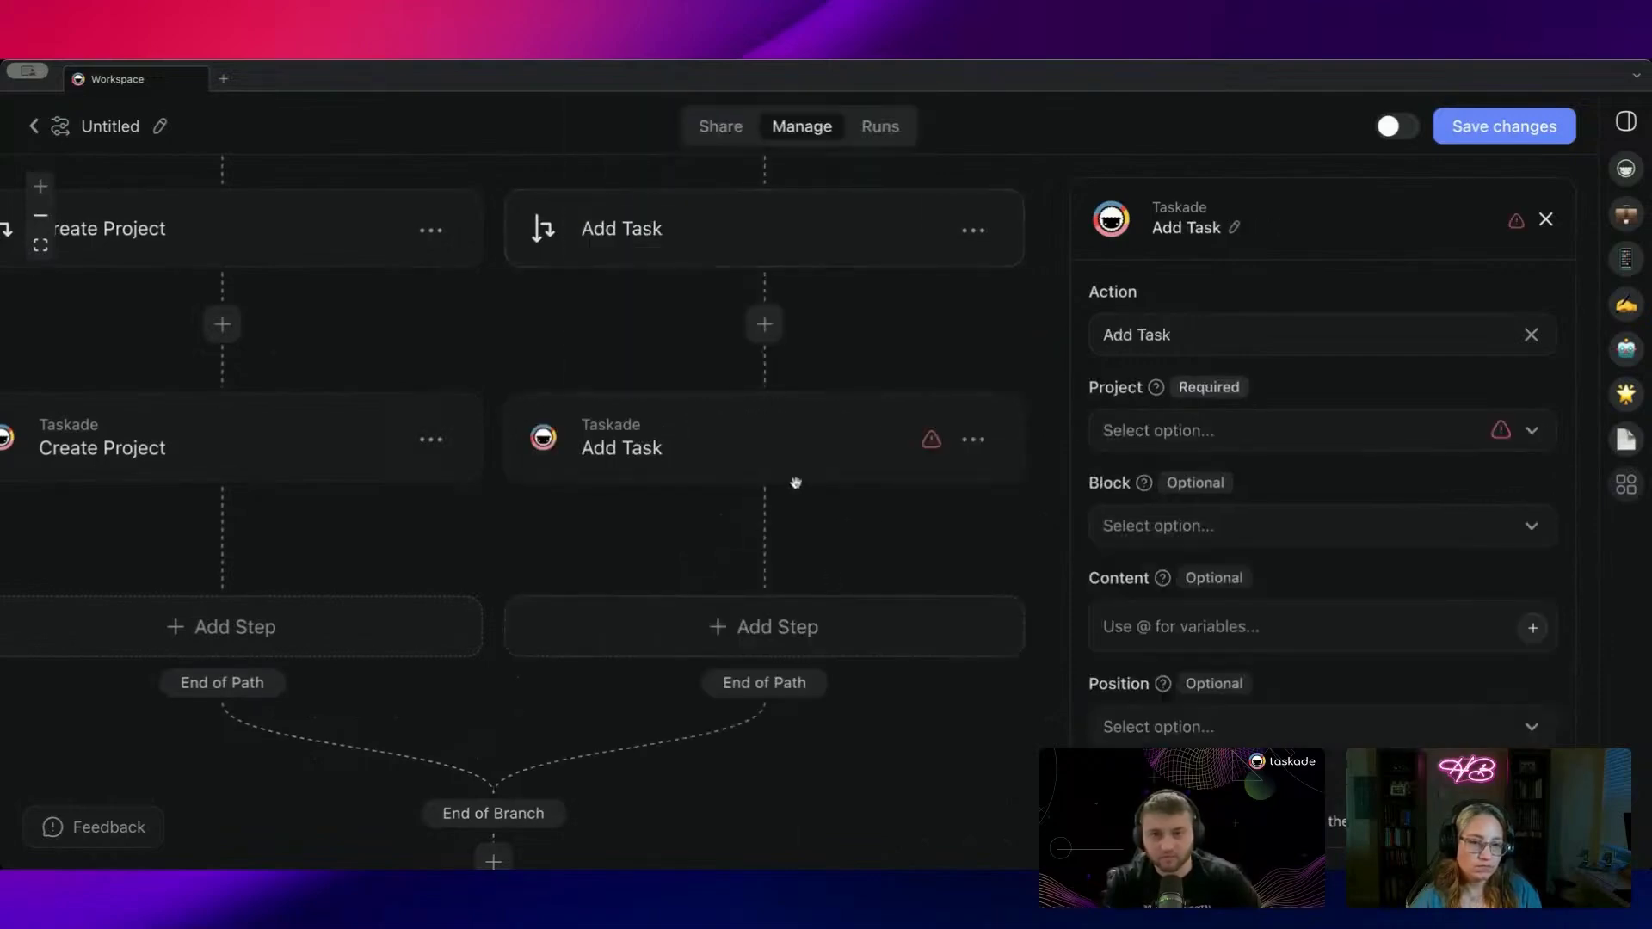
{"action": "left_click", "coordinate": [1191, 446]}
{"action": "left_click", "coordinate": [1237, 540]}
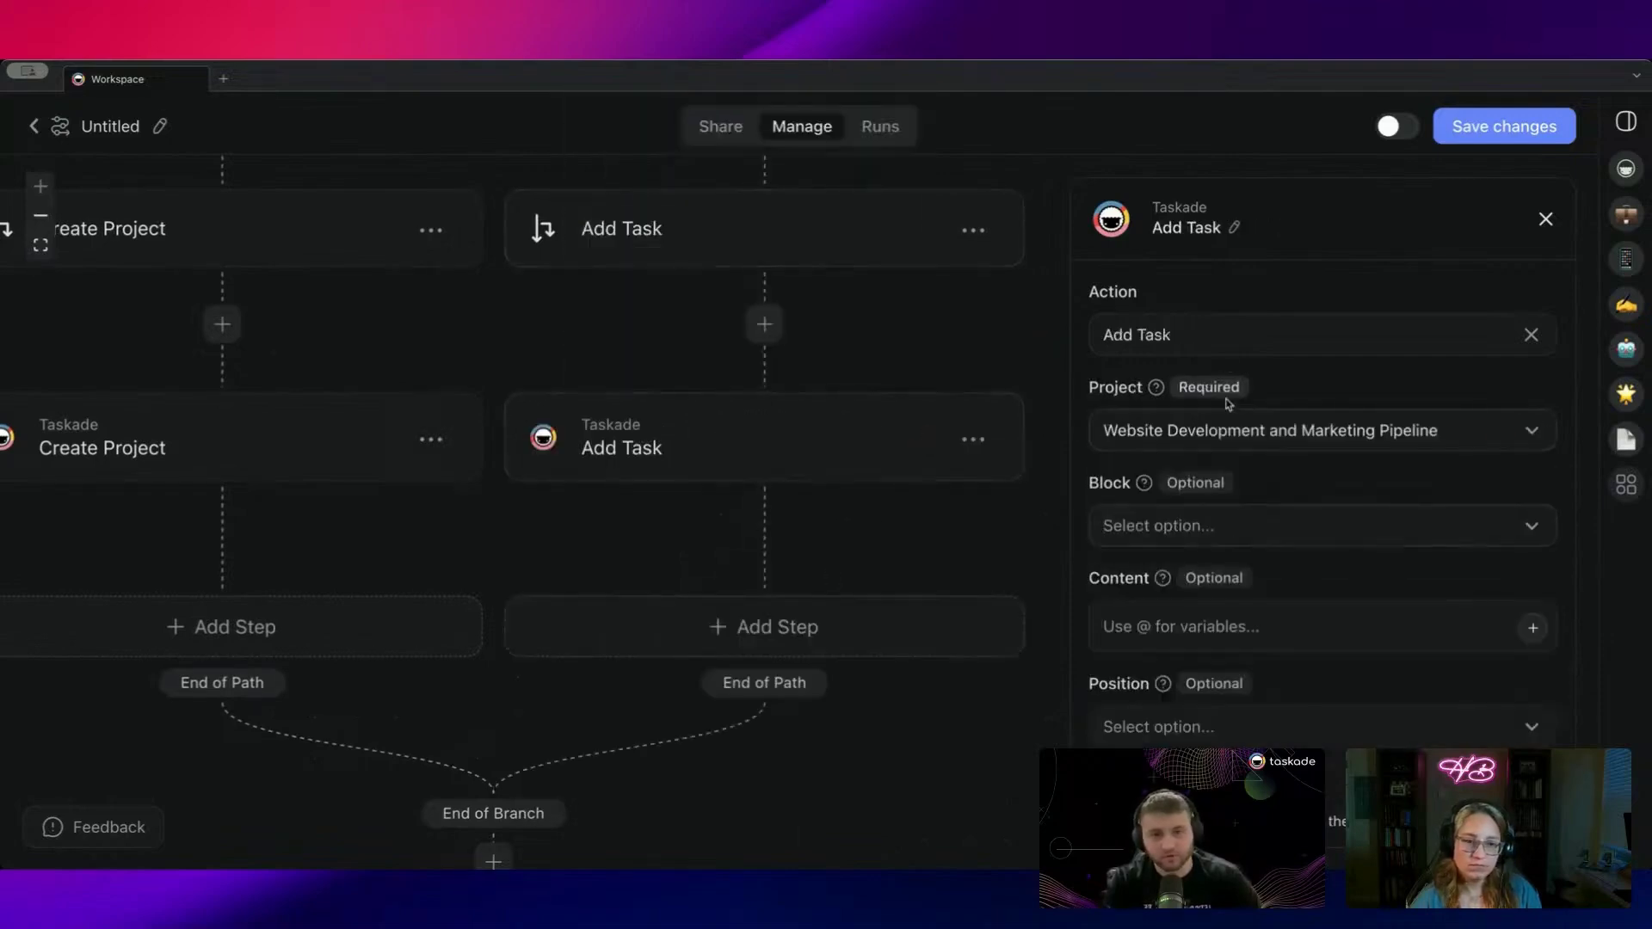
{"action": "left_click", "coordinate": [1220, 540]}
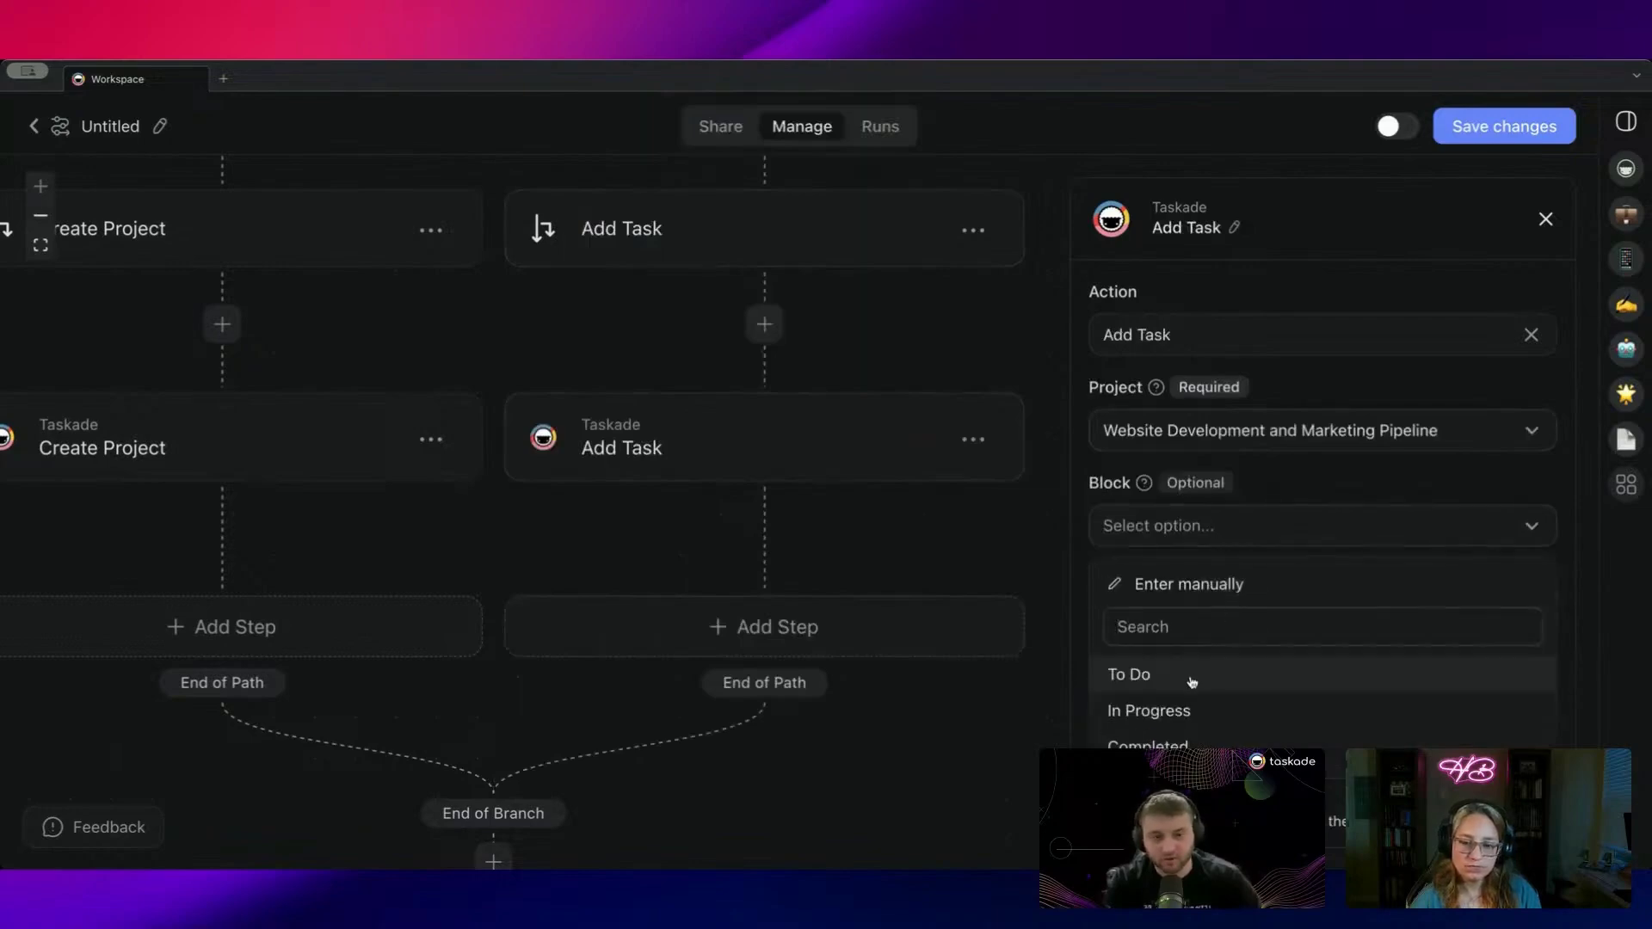
{"action": "left_click", "coordinate": [1191, 675]}
{"action": "left_click", "coordinate": [1193, 627]}
{"action": "type", "text": "@"}
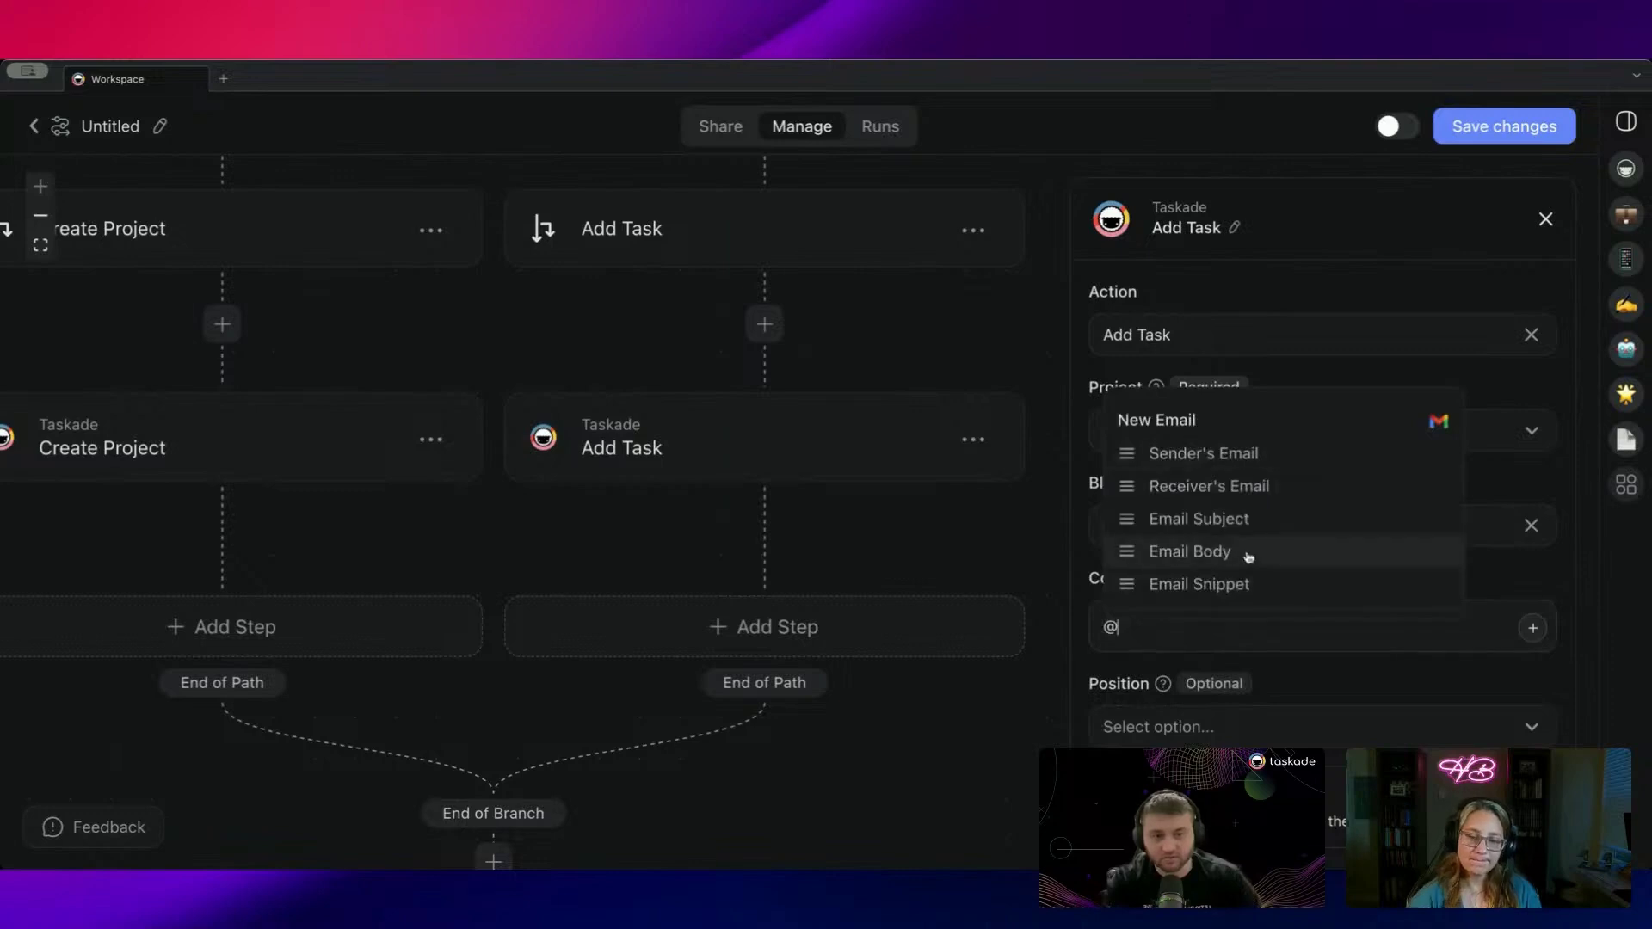
{"action": "left_click", "coordinate": [1258, 520]}
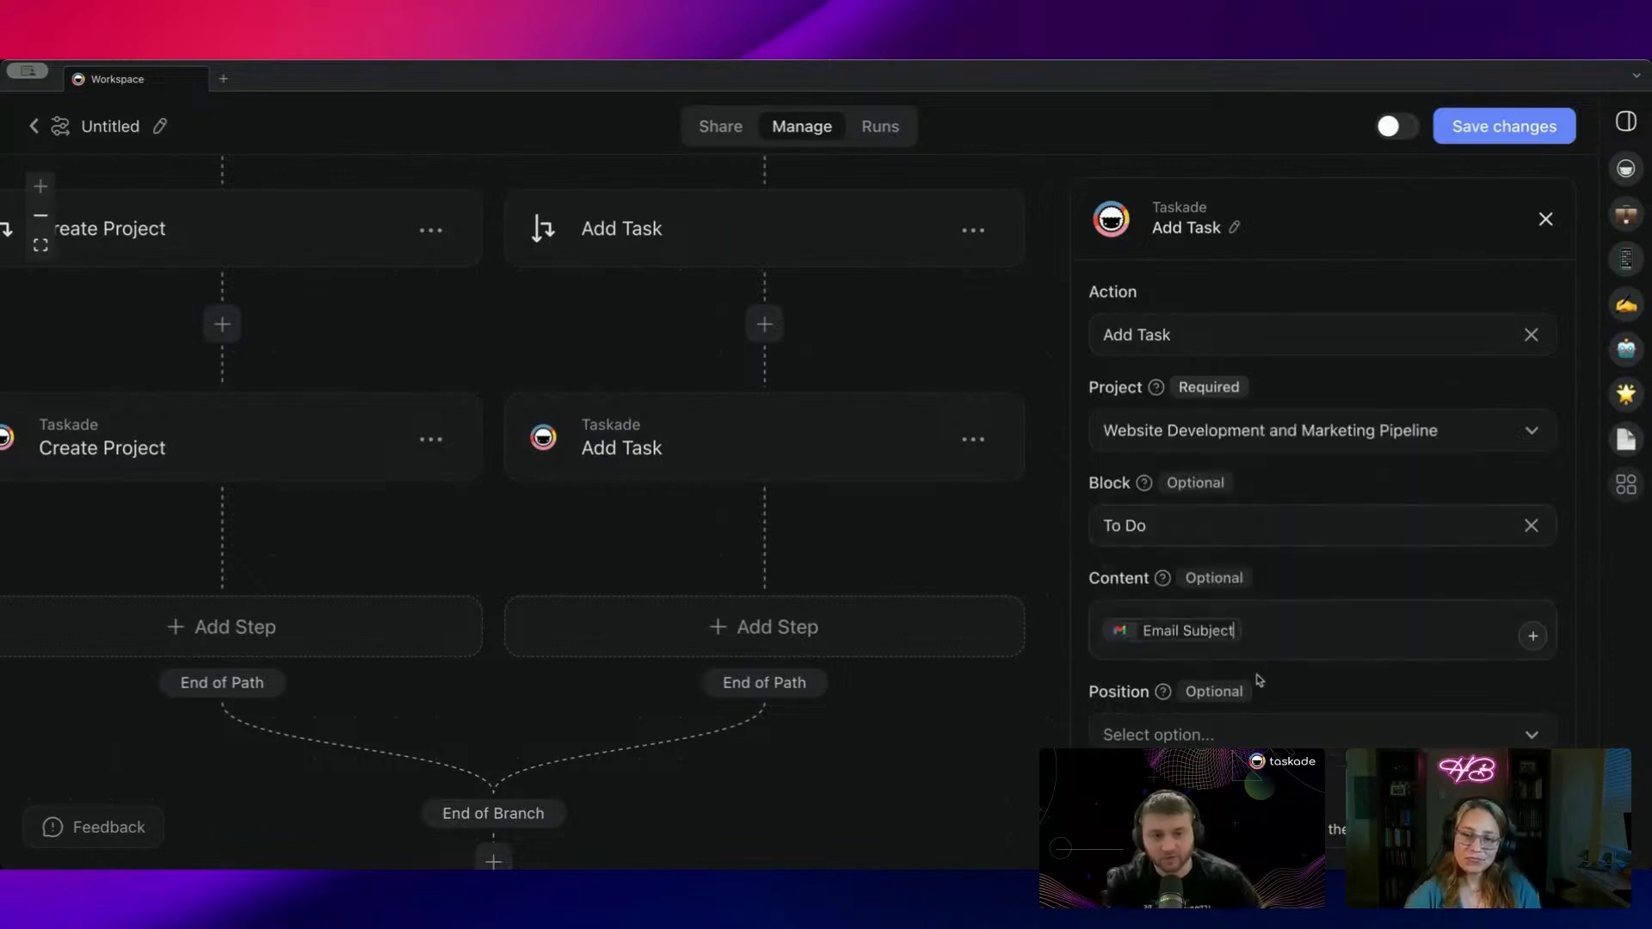
{"action": "scroll", "coordinate": [1257, 689], "scroll_direction": "down", "scroll_amount": 2}
{"action": "left_click", "coordinate": [1220, 627]}
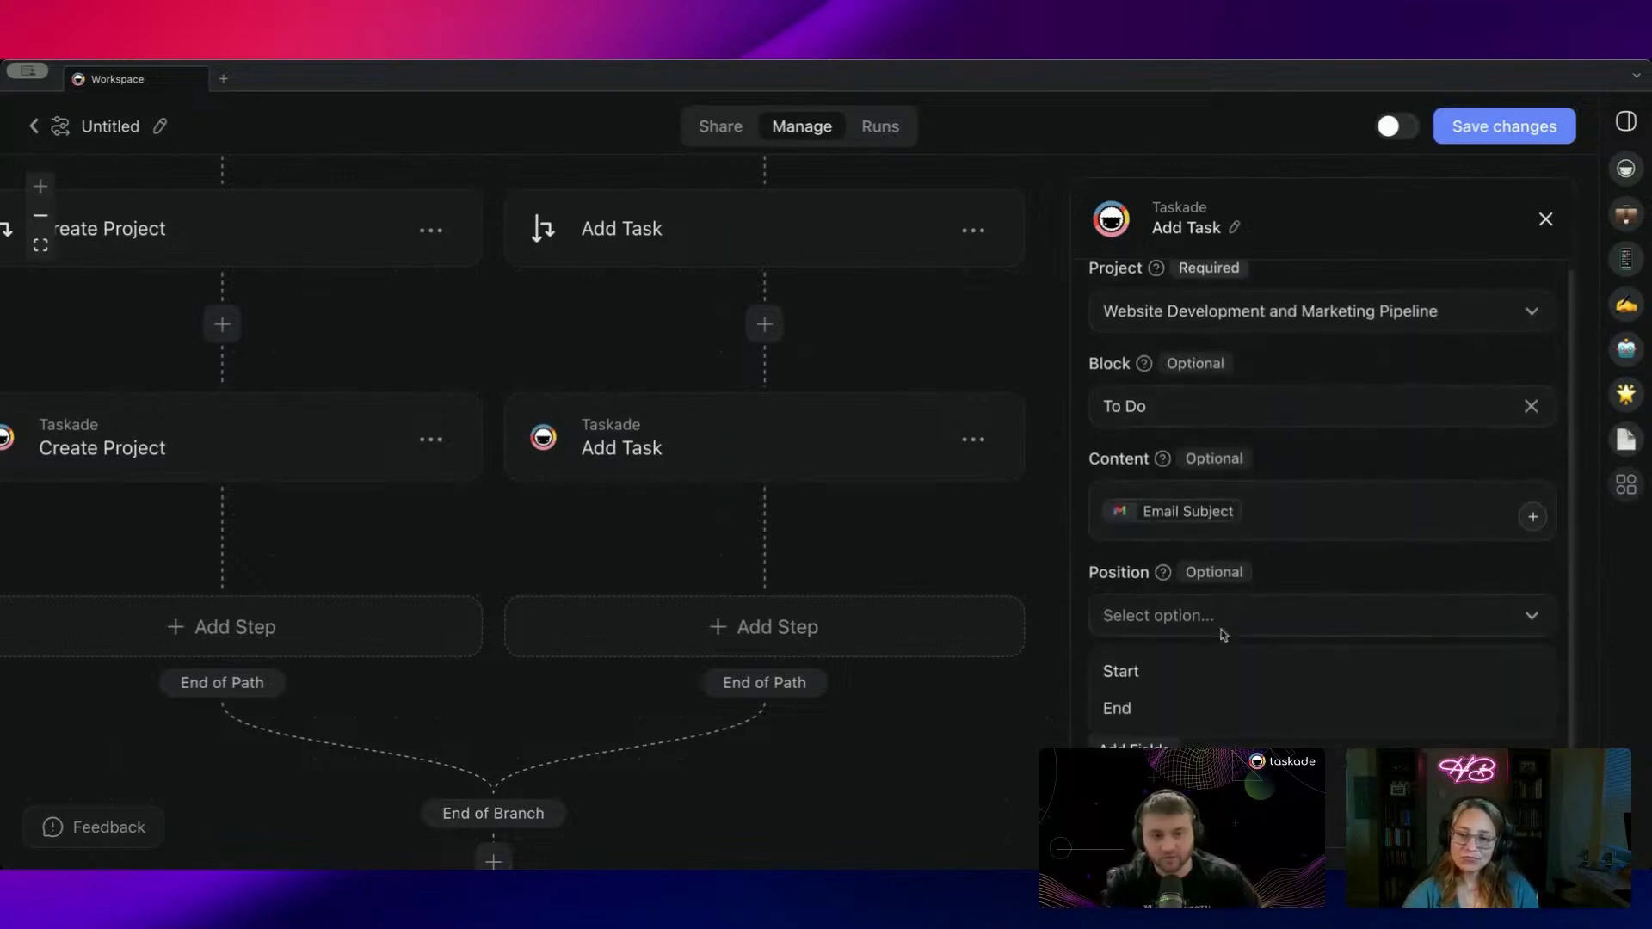
{"action": "left_click", "coordinate": [1179, 704]}
{"action": "left_click_drag", "start_coordinate": [919, 555], "coordinate": [1017, 707]}
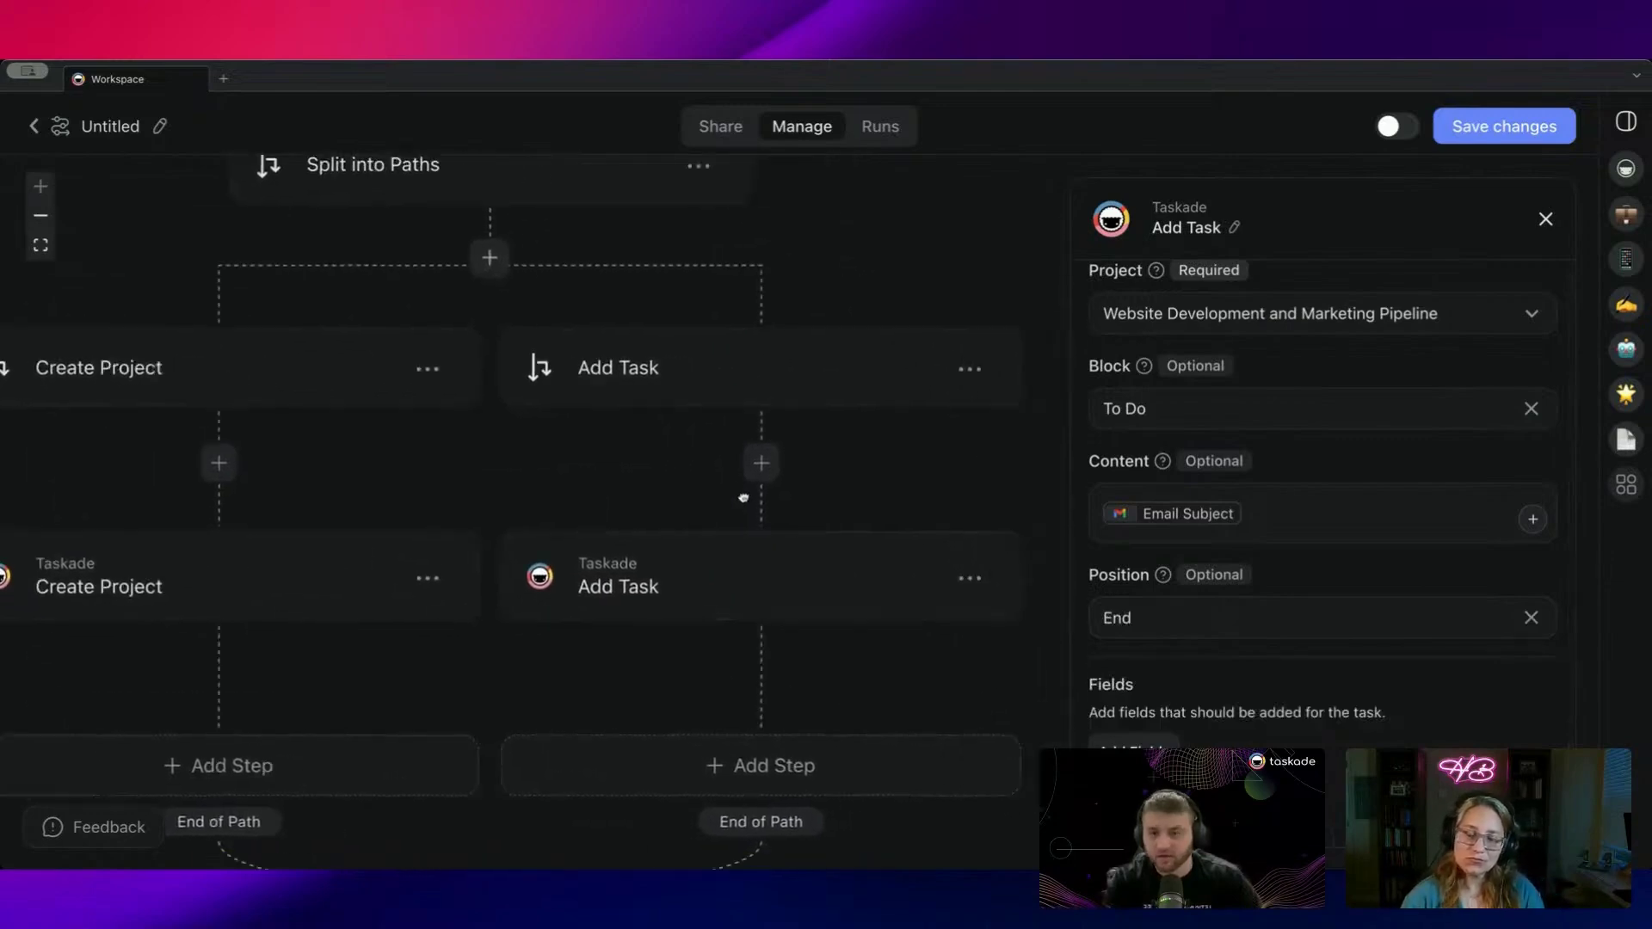
Step: Change the Add Task path's Path Condition Type to Fallback
{"action": "left_click", "coordinate": [664, 353]}
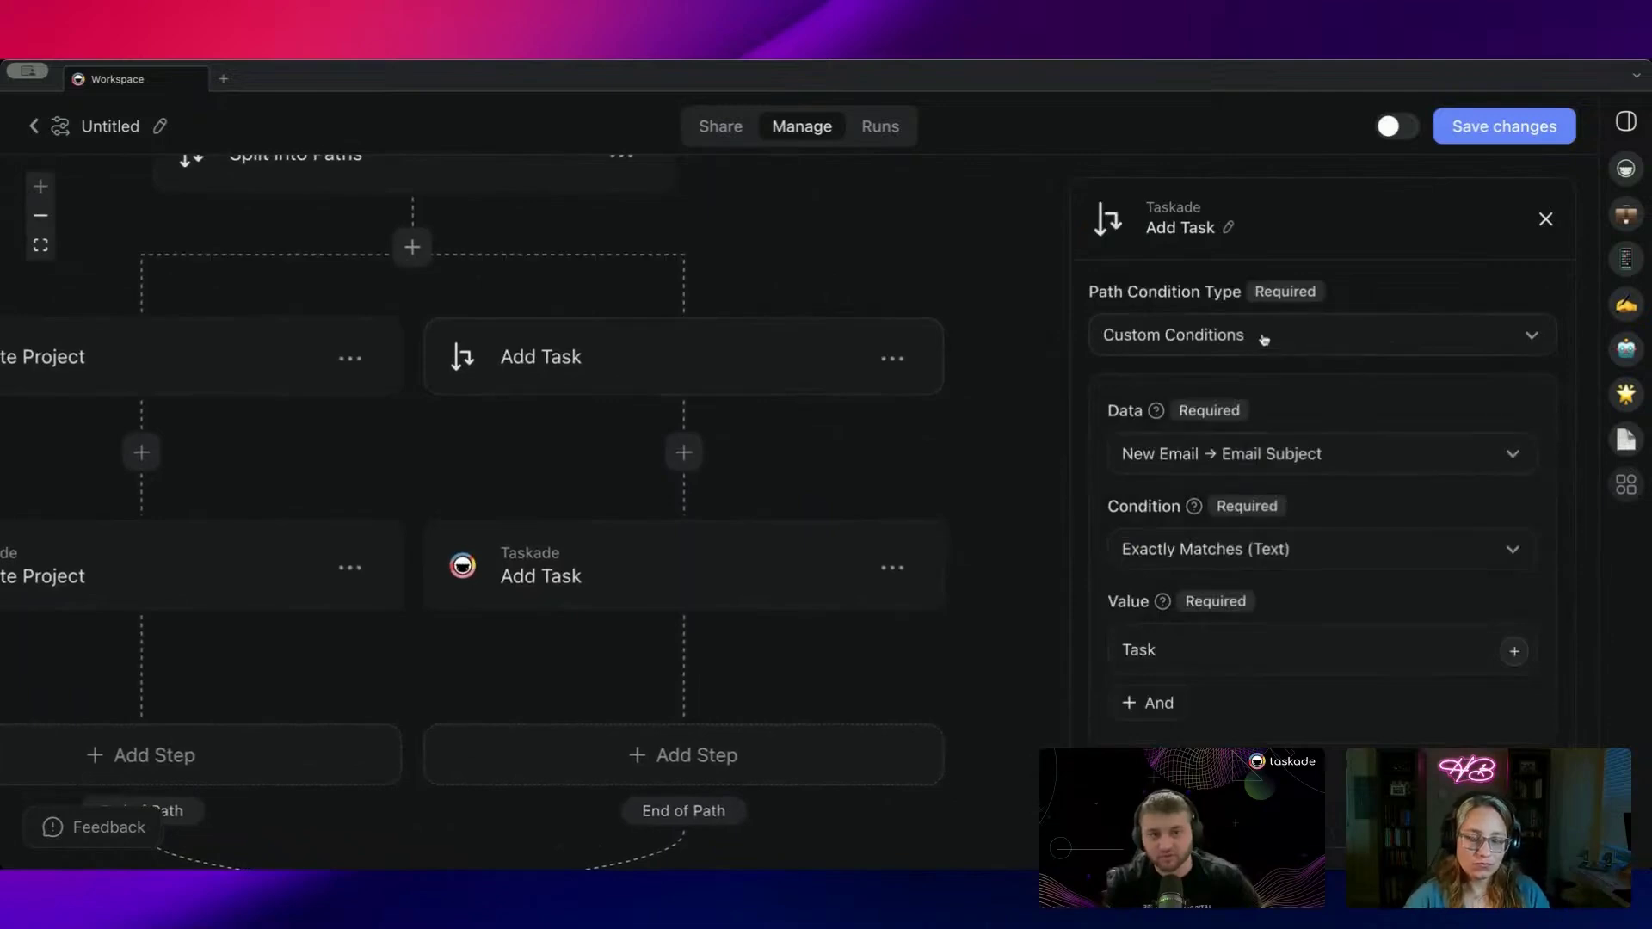
{"action": "left_click", "coordinate": [1249, 355]}
{"action": "left_click", "coordinate": [970, 287]}
{"action": "left_click_drag", "start_coordinate": [792, 295], "coordinate": [717, 351]}
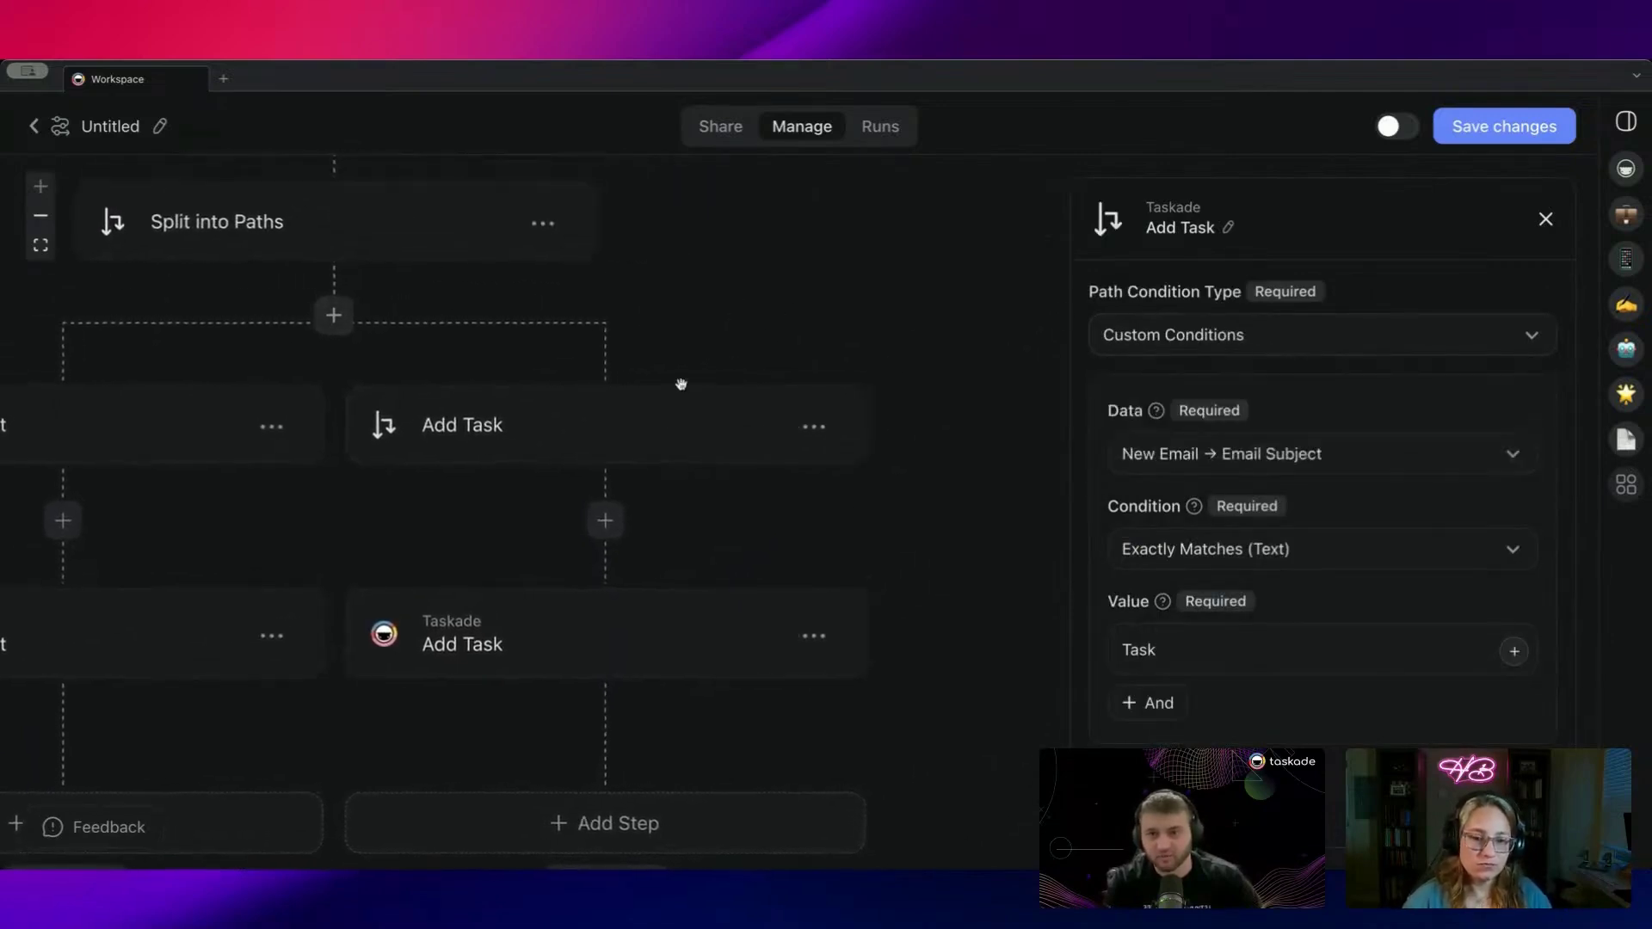
{"action": "left_click", "coordinate": [1294, 346]}
{"action": "left_click", "coordinate": [1136, 427]}
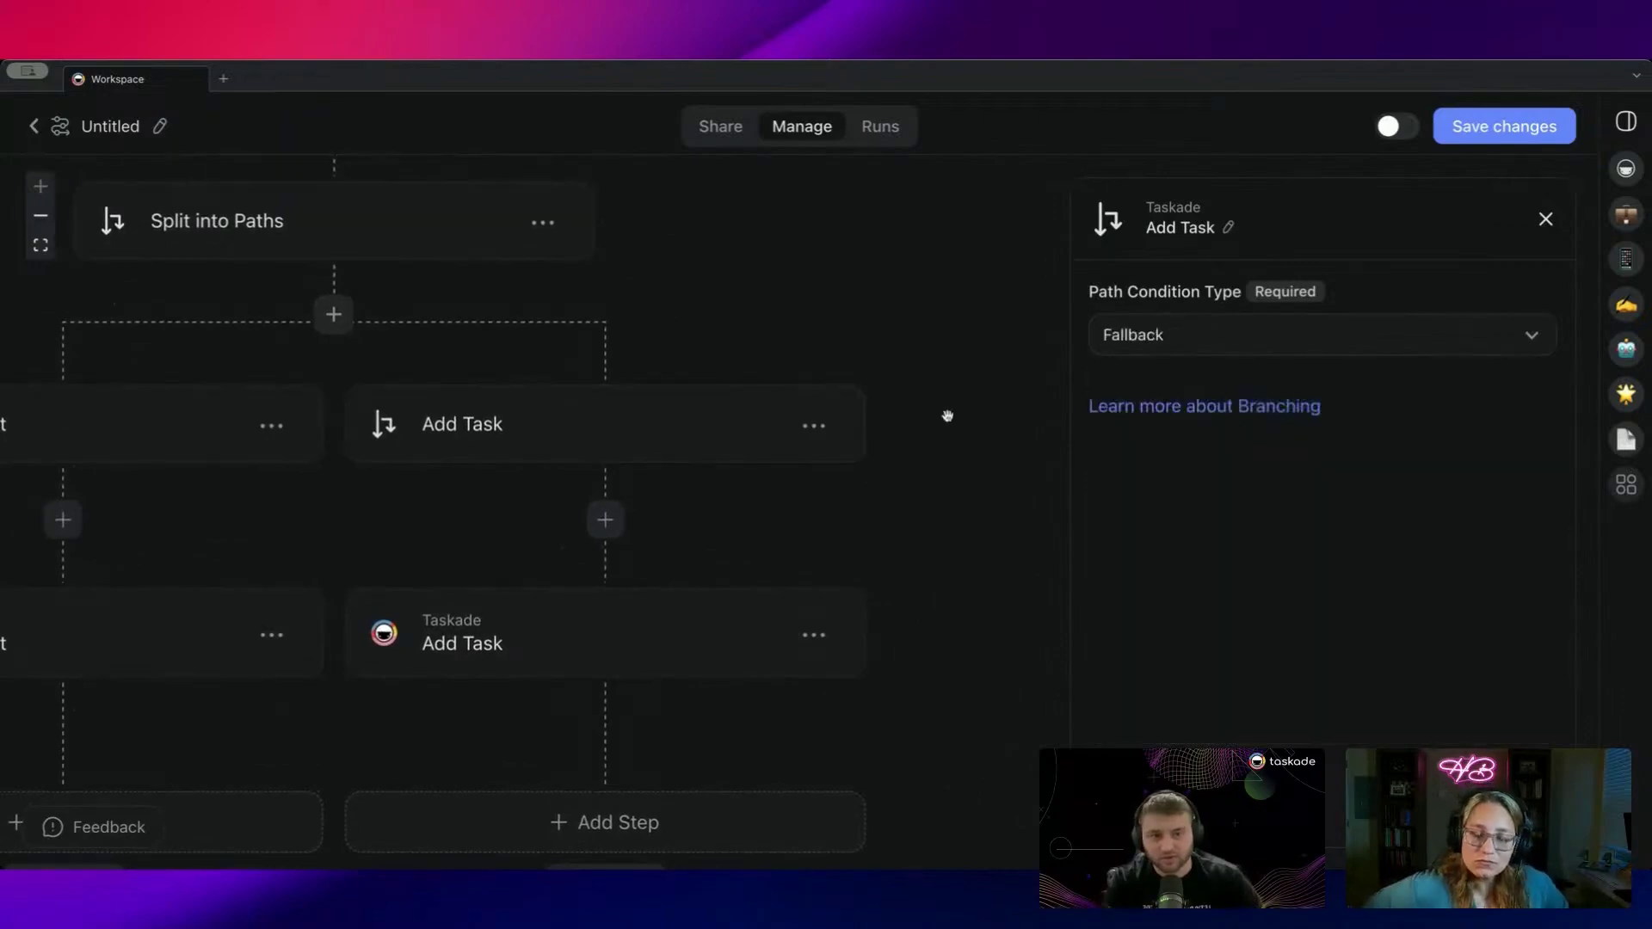
Step: Check the Add Task action's settings, then return to the Add Task path's condition
{"action": "scroll", "coordinate": [947, 415], "scroll_direction": "down", "scroll_amount": 4}
{"action": "scroll", "coordinate": [947, 416], "scroll_direction": "left", "scroll_amount": 4}
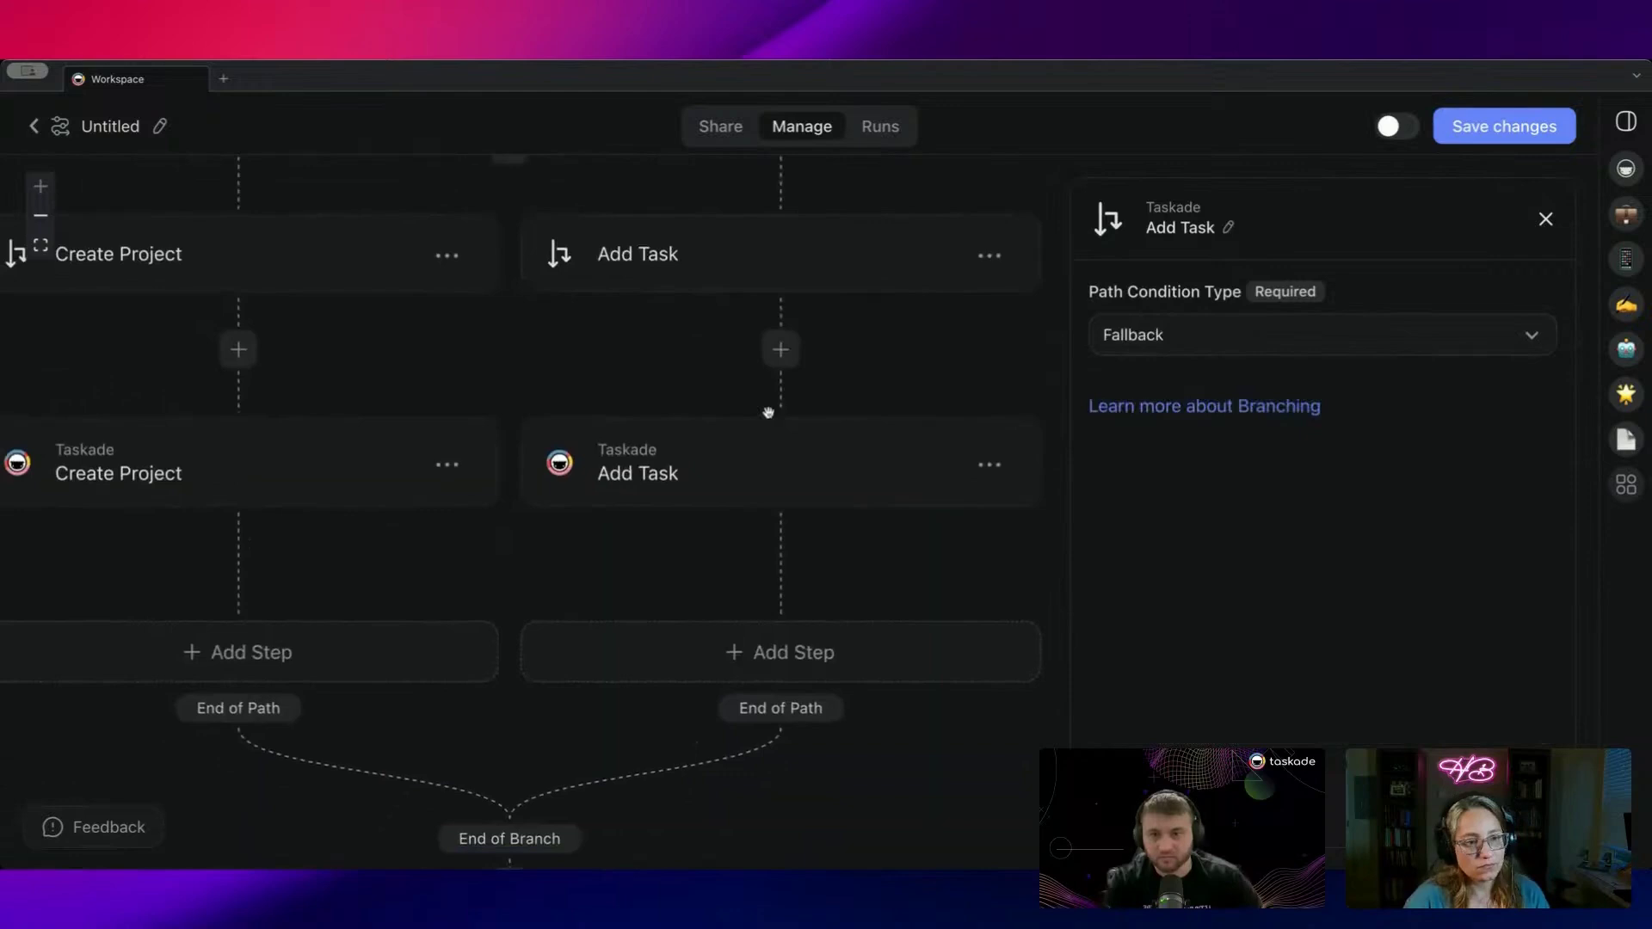
{"action": "scroll", "coordinate": [762, 366], "scroll_direction": "up", "scroll_amount": 3}
{"action": "scroll", "coordinate": [807, 447], "scroll_direction": "down", "scroll_amount": 2}
{"action": "left_click", "coordinate": [747, 507]}
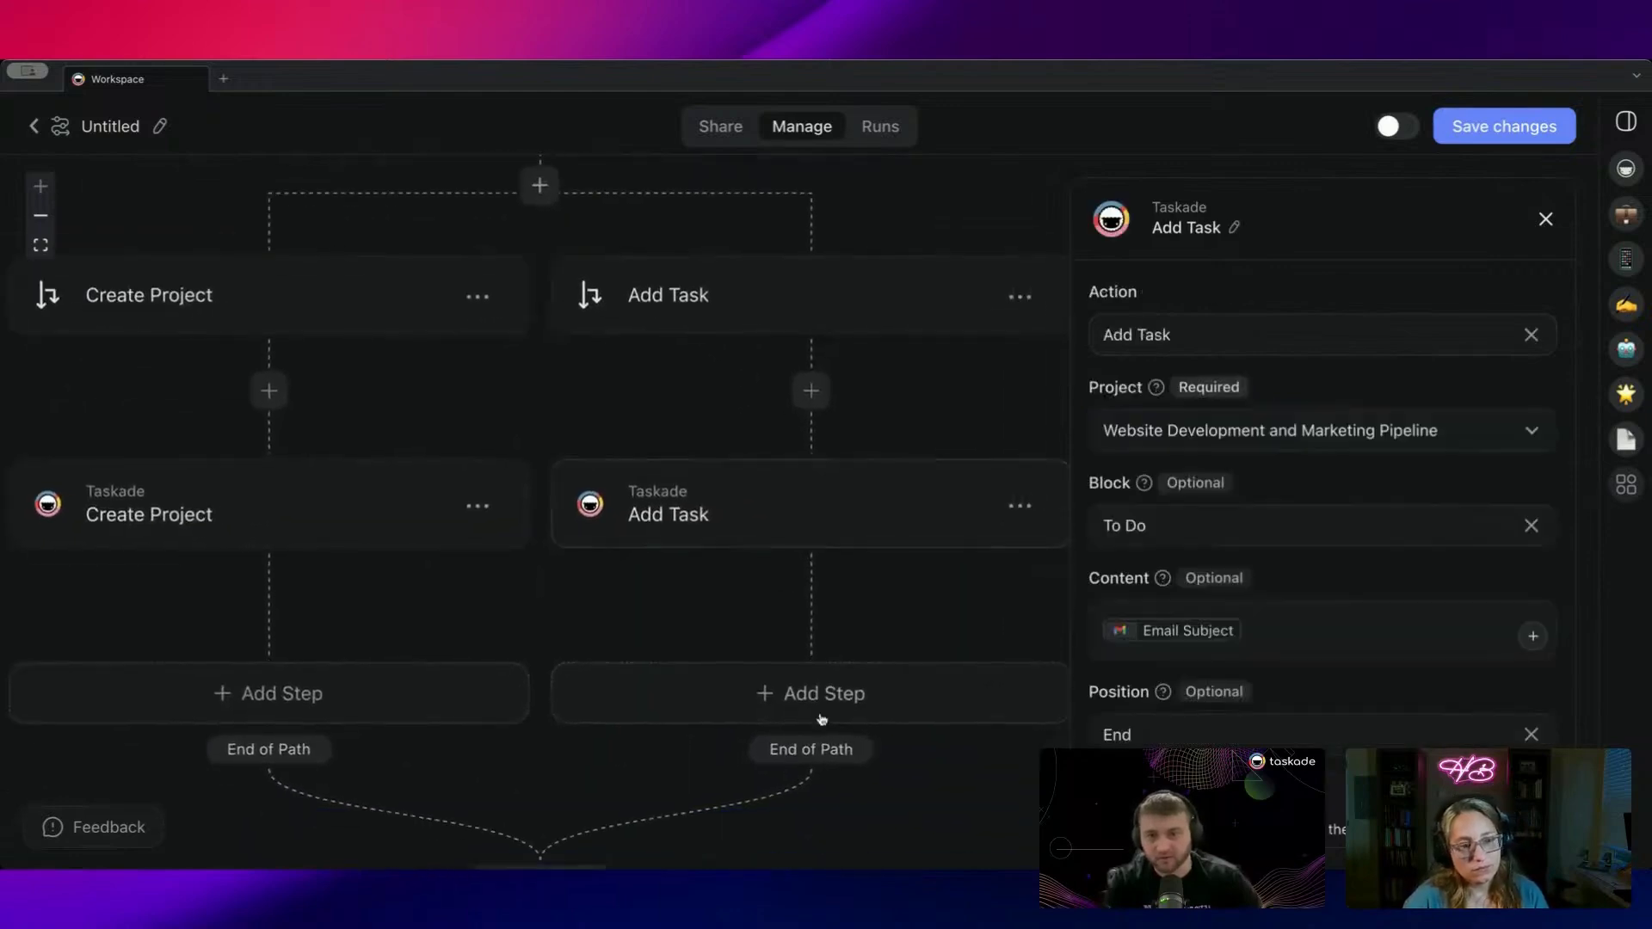
{"action": "left_click_drag", "start_coordinate": [649, 370], "coordinate": [707, 439]}
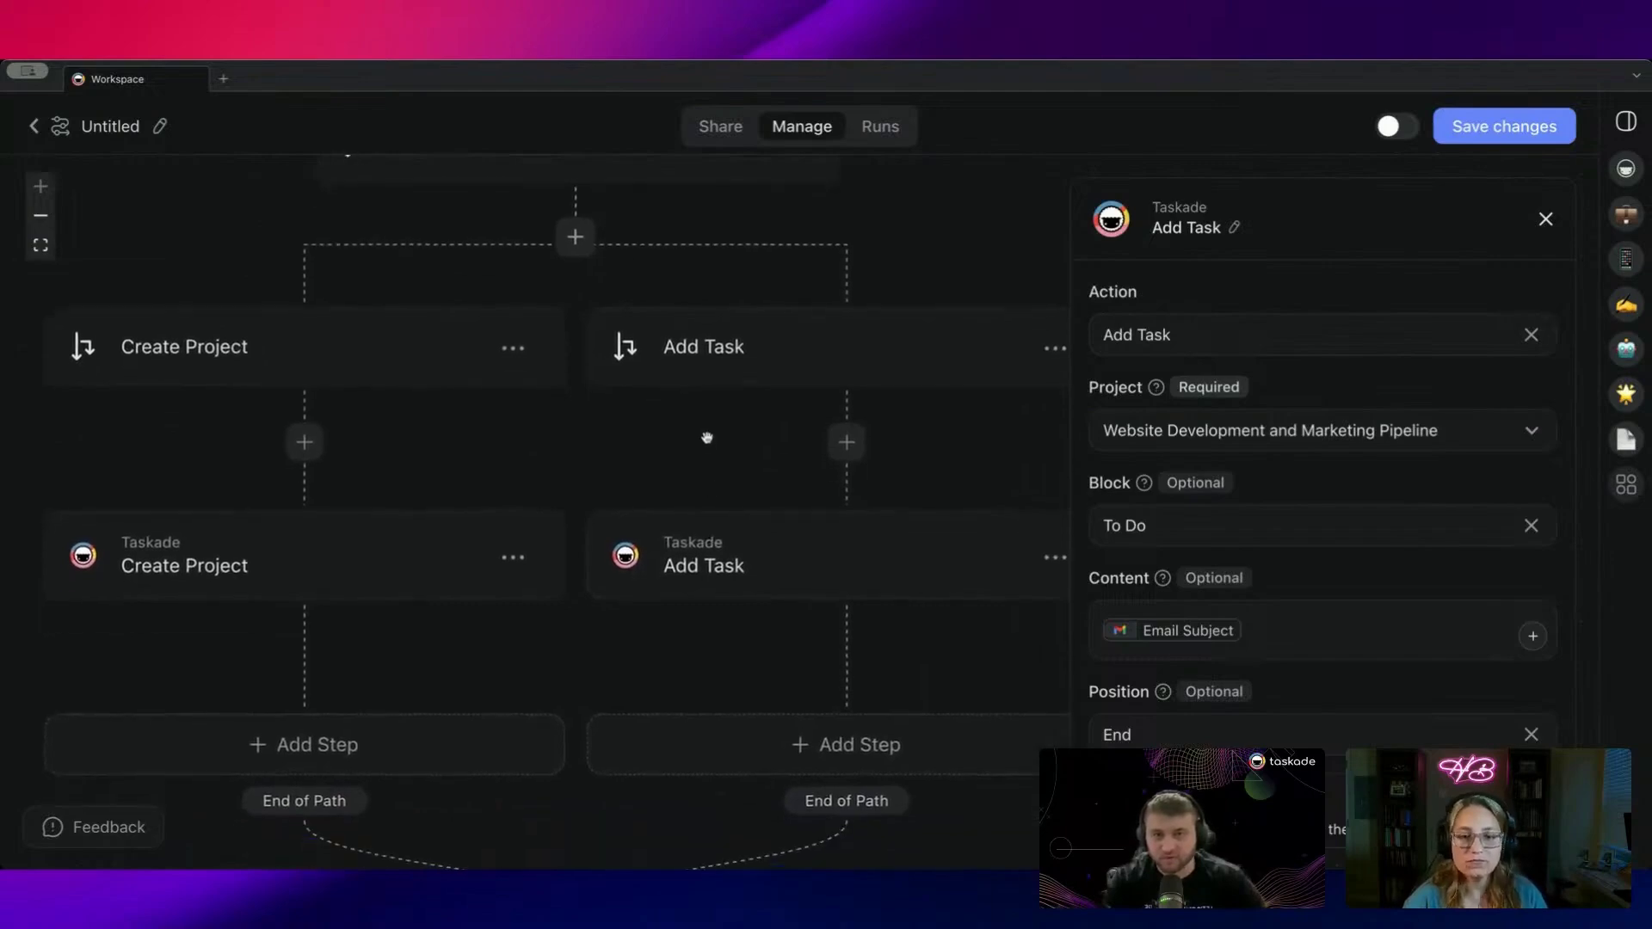
{"action": "scroll", "coordinate": [712, 365], "scroll_direction": "right", "scroll_amount": 2}
{"action": "left_click", "coordinate": [711, 365]}
{"action": "scroll", "coordinate": [712, 579], "scroll_direction": "up", "scroll_amount": 3}
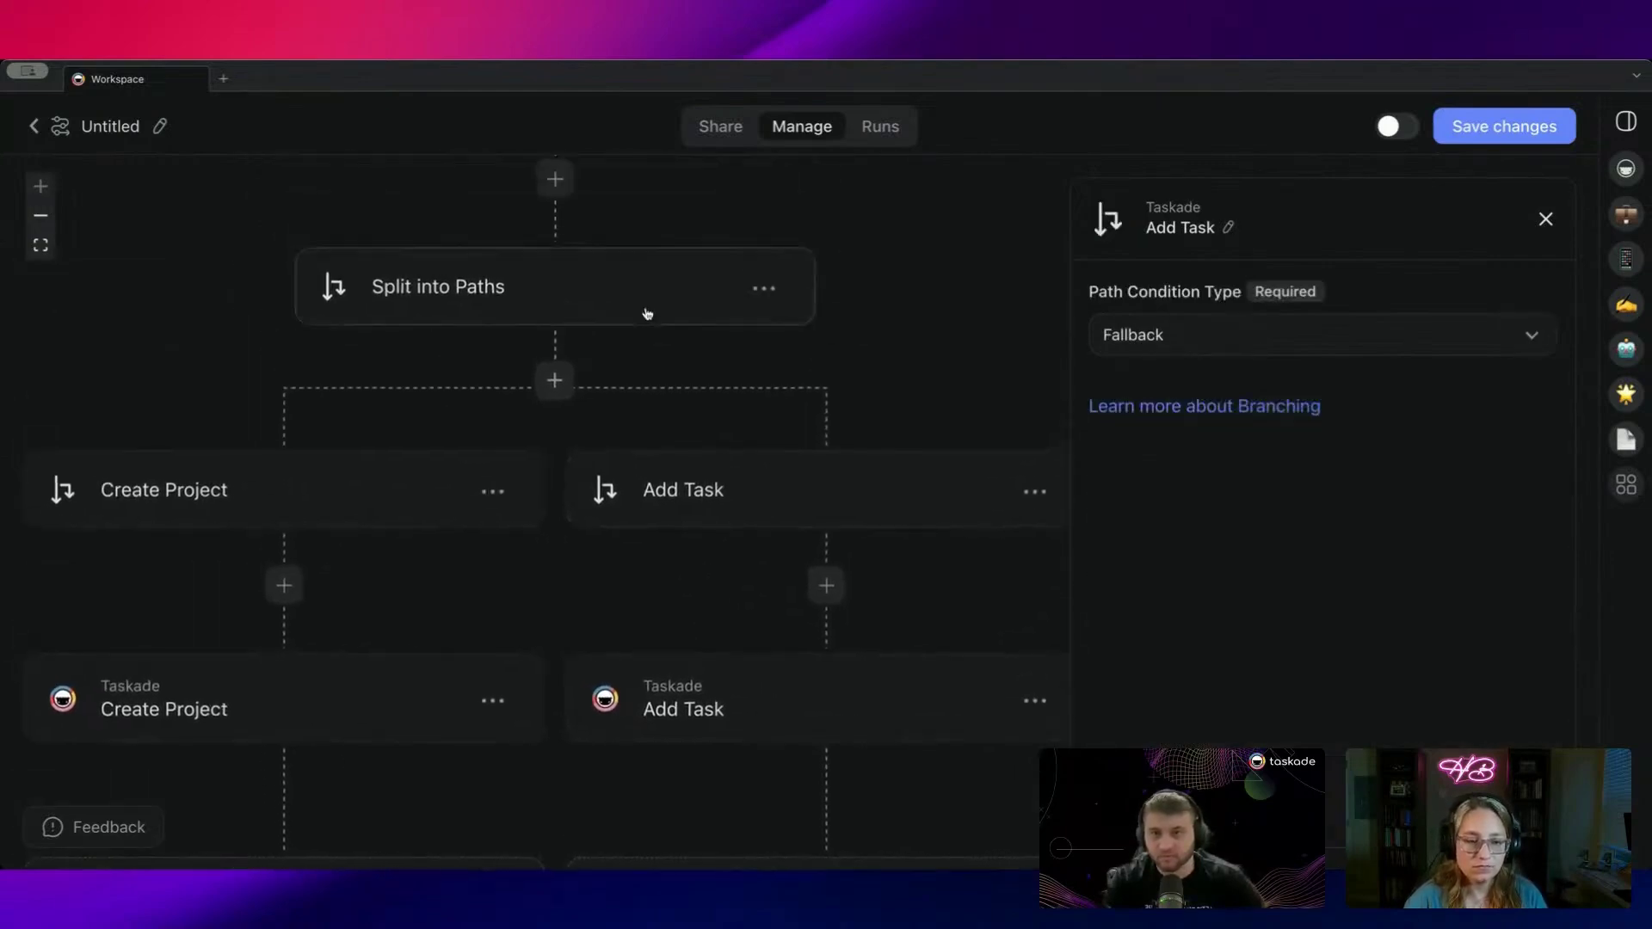
{"action": "scroll", "coordinate": [673, 330], "scroll_direction": "up", "scroll_amount": 2}
{"action": "scroll", "coordinate": [653, 384], "scroll_direction": "left", "scroll_amount": 5}
{"action": "scroll", "coordinate": [653, 384], "scroll_direction": "down", "scroll_amount": 2}
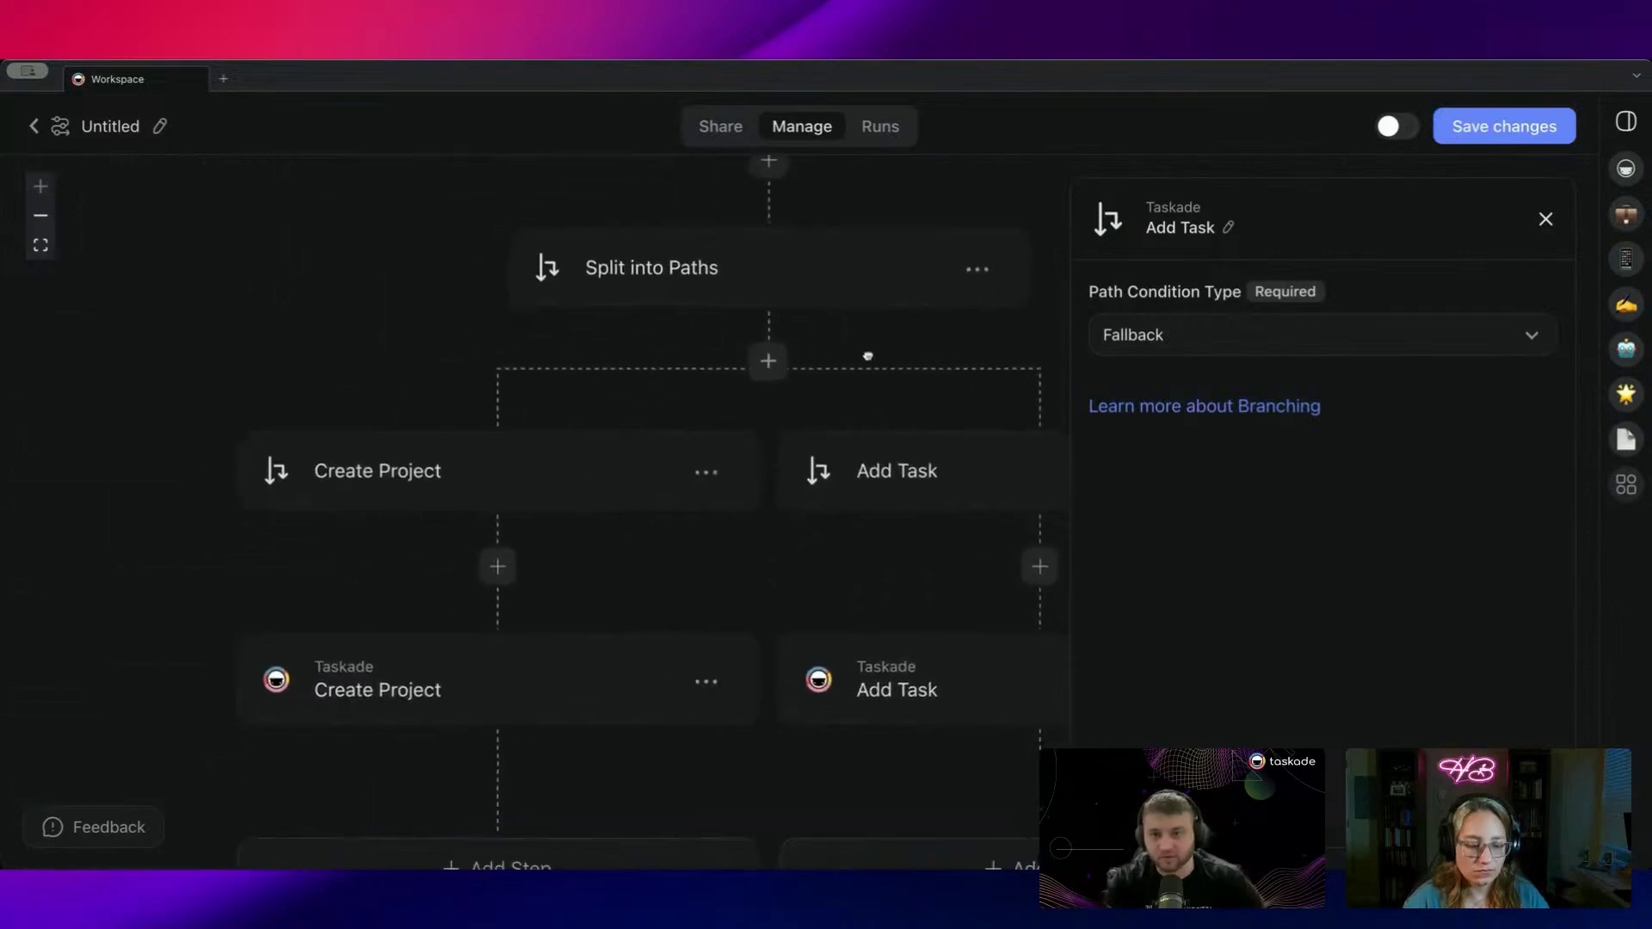
Step: Insert a Filter Data step on the Add Task path: Email Subject exactly matches 'Tasks'
{"action": "scroll", "coordinate": [866, 353], "scroll_direction": "right", "scroll_amount": 4}
{"action": "scroll", "coordinate": [867, 353], "scroll_direction": "down", "scroll_amount": 2}
{"action": "left_click", "coordinate": [846, 471]}
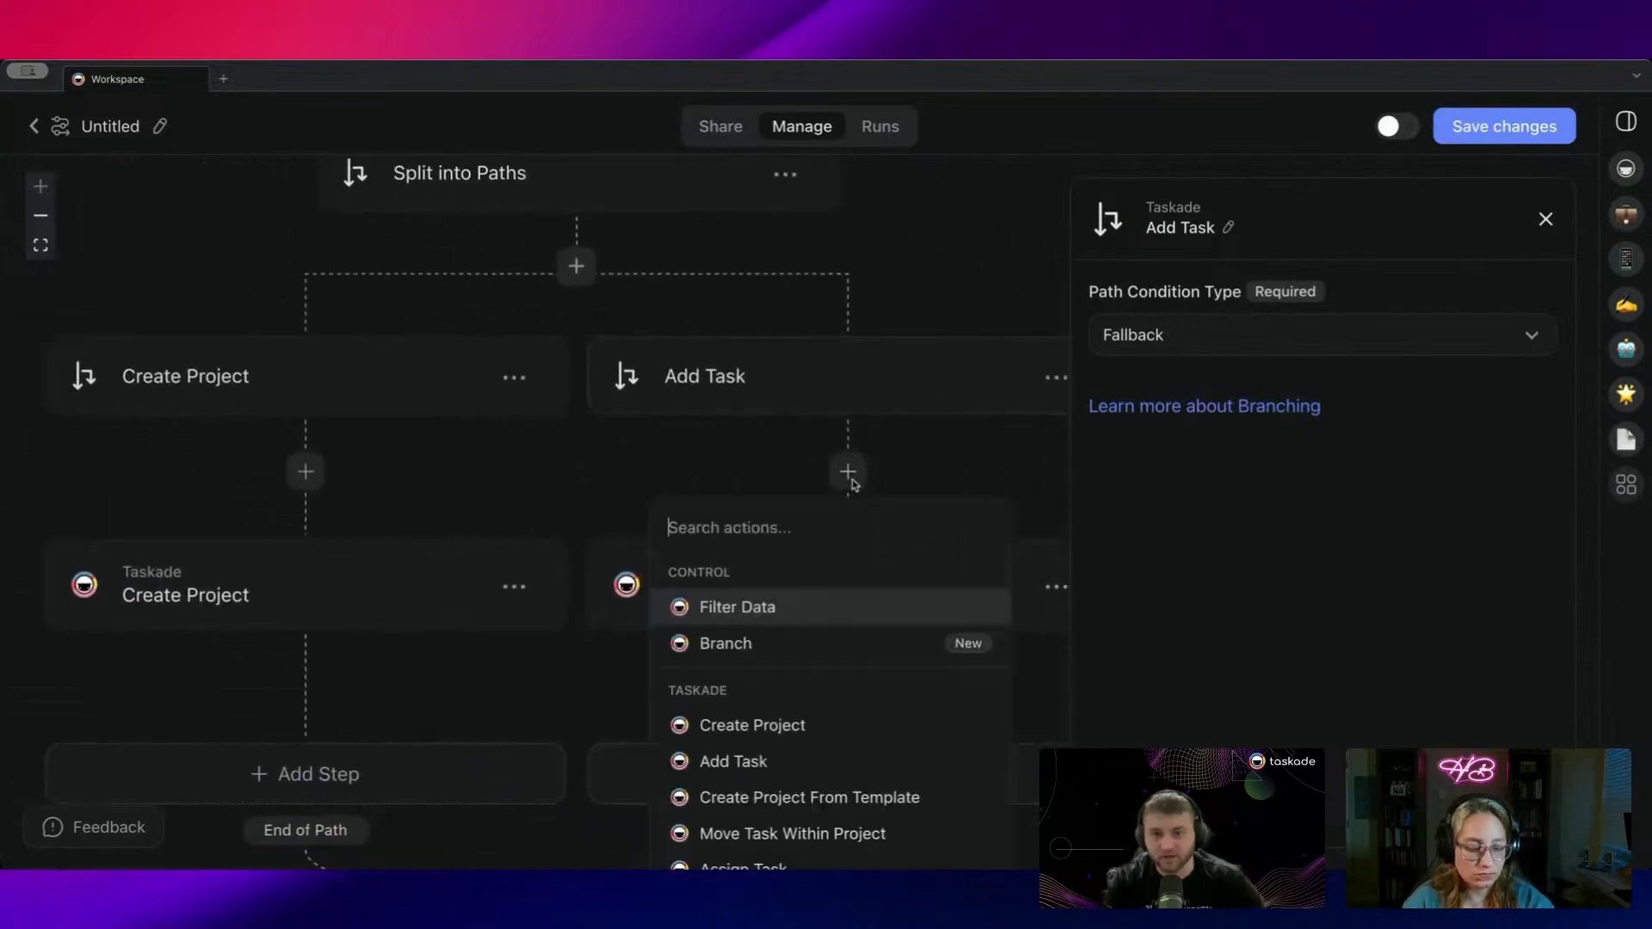
{"action": "left_click", "coordinate": [790, 616]}
{"action": "left_click", "coordinate": [1192, 357]}
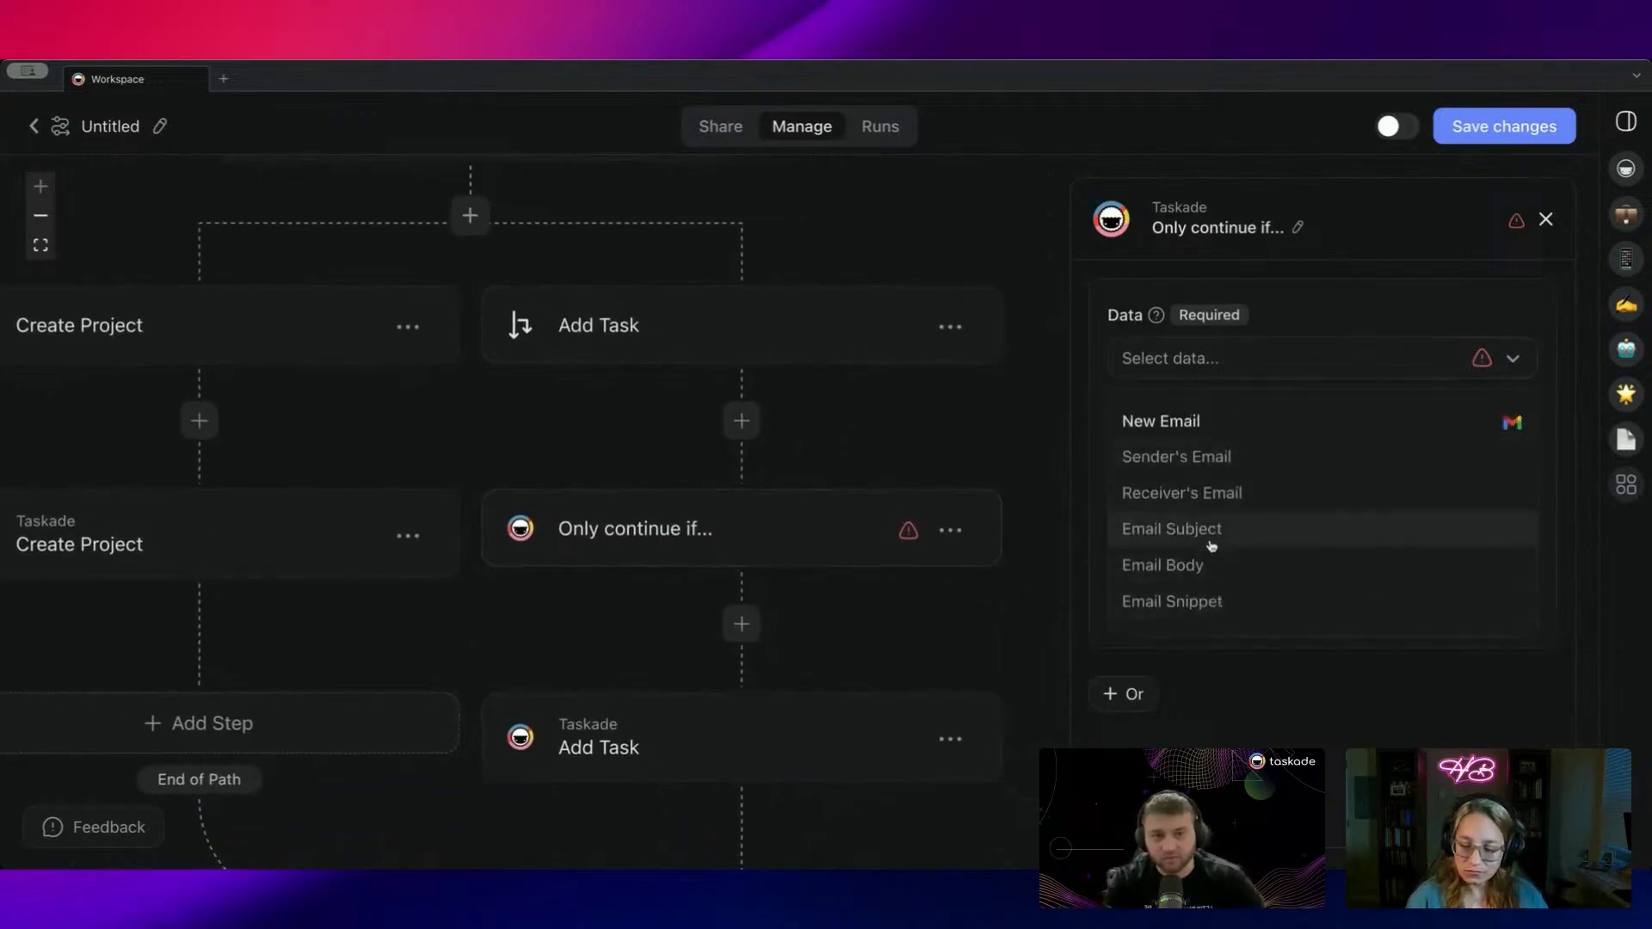
{"action": "left_click", "coordinate": [1207, 568]}
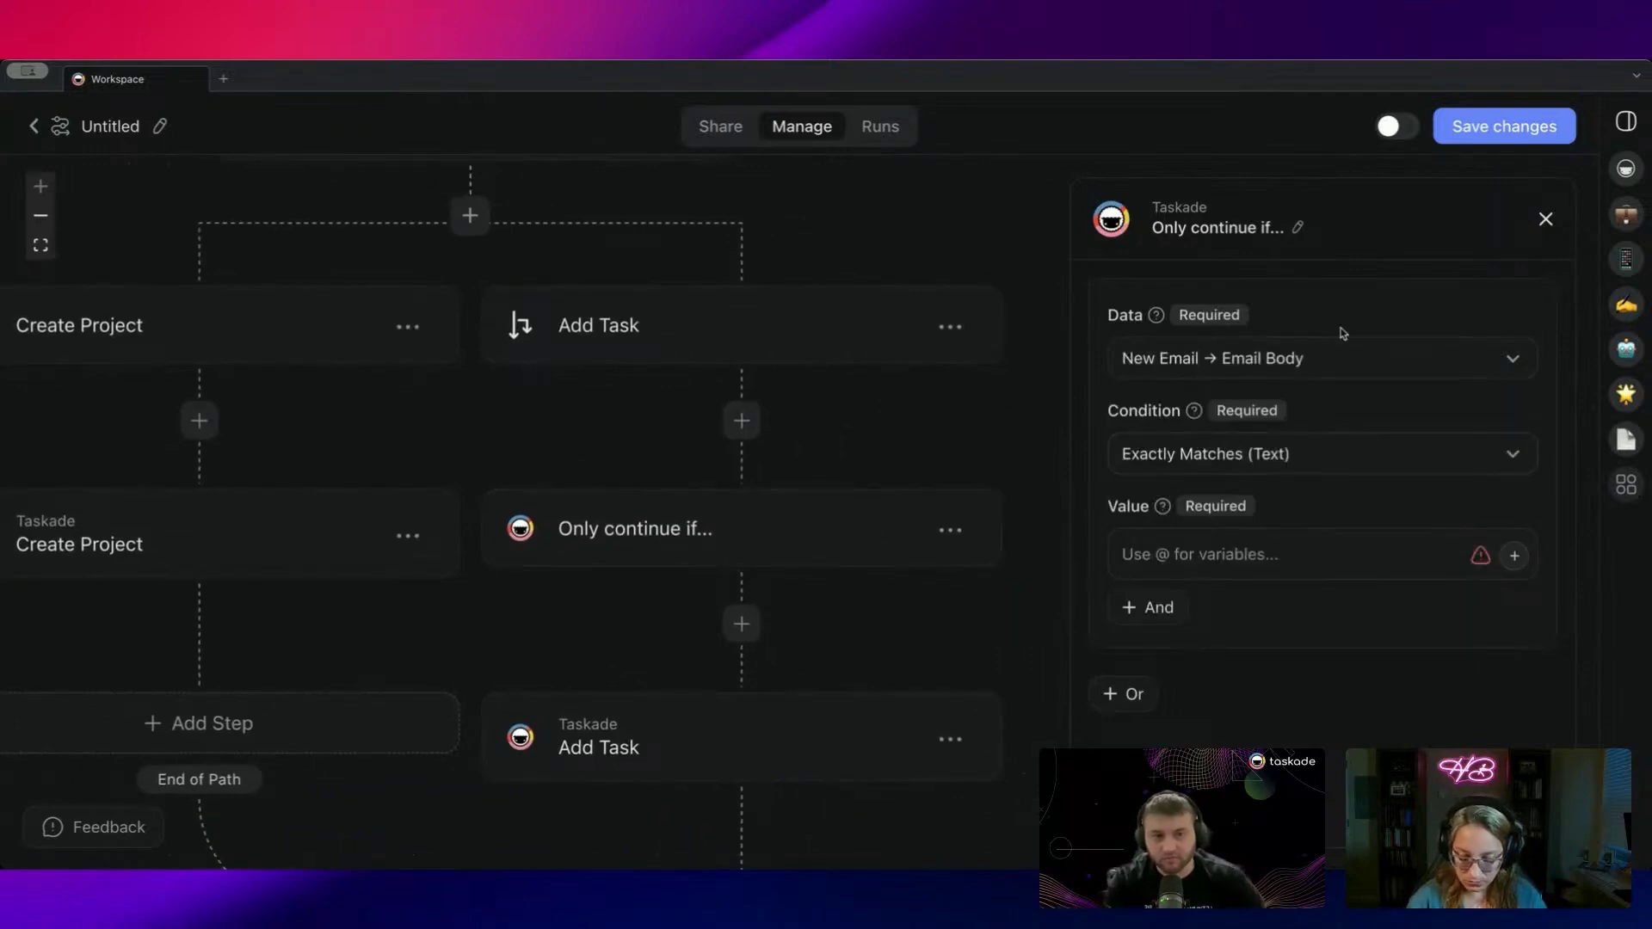
{"action": "left_click", "coordinate": [1328, 374]}
{"action": "left_click", "coordinate": [1226, 530]}
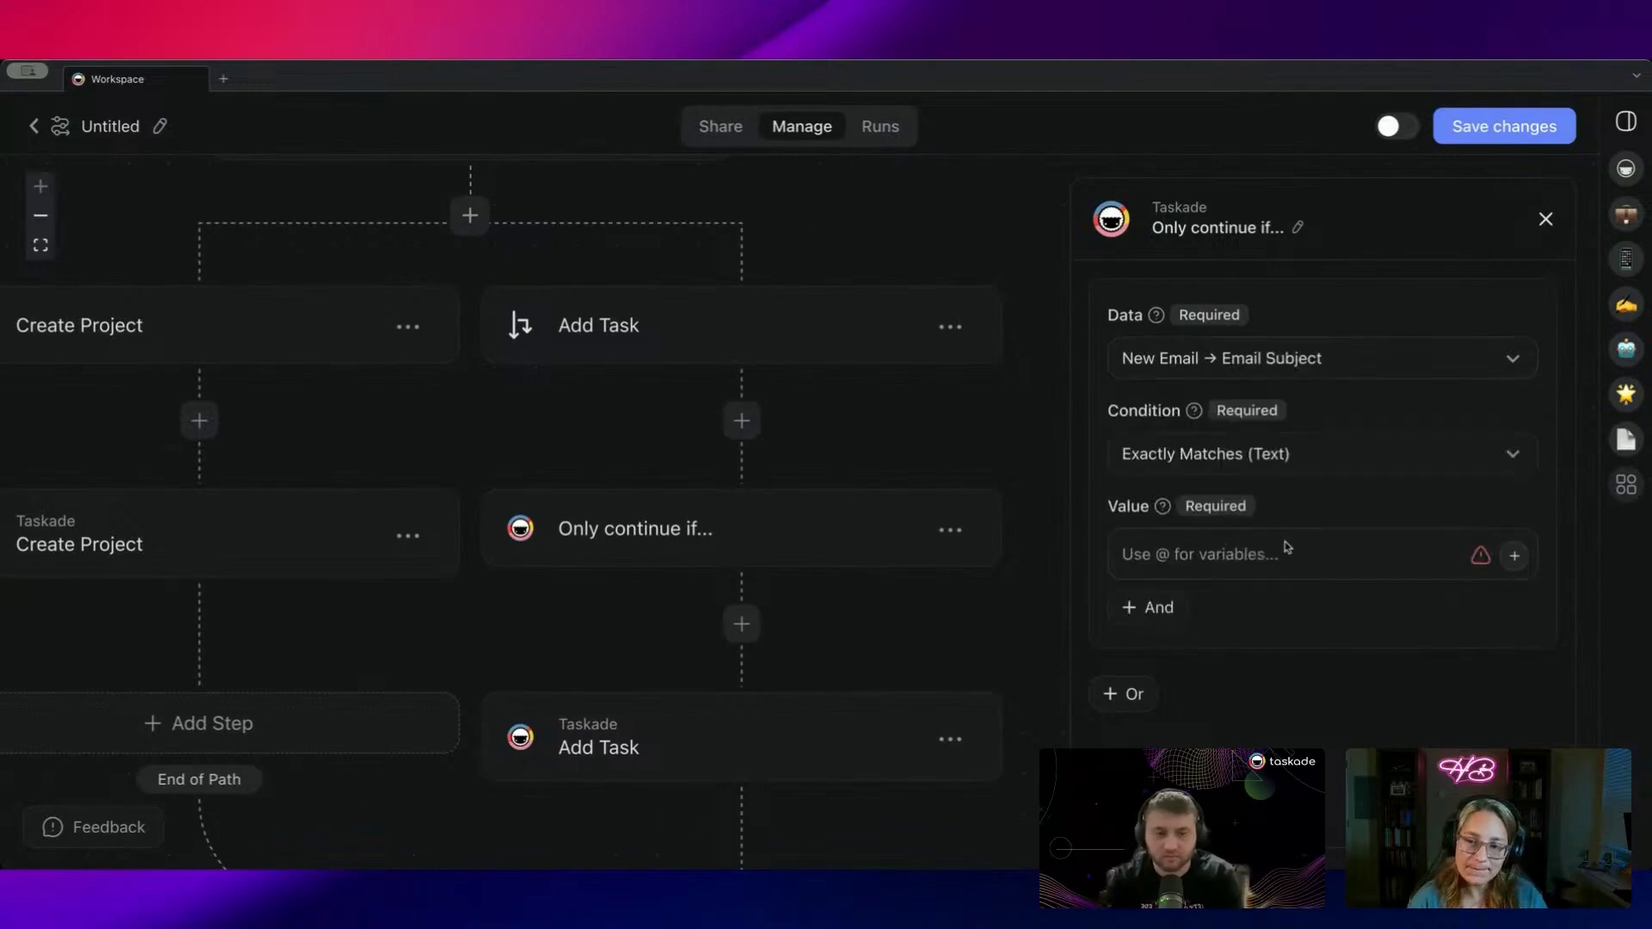
{"action": "left_click", "coordinate": [1285, 543]}
{"action": "type", "text": "Tasks"}
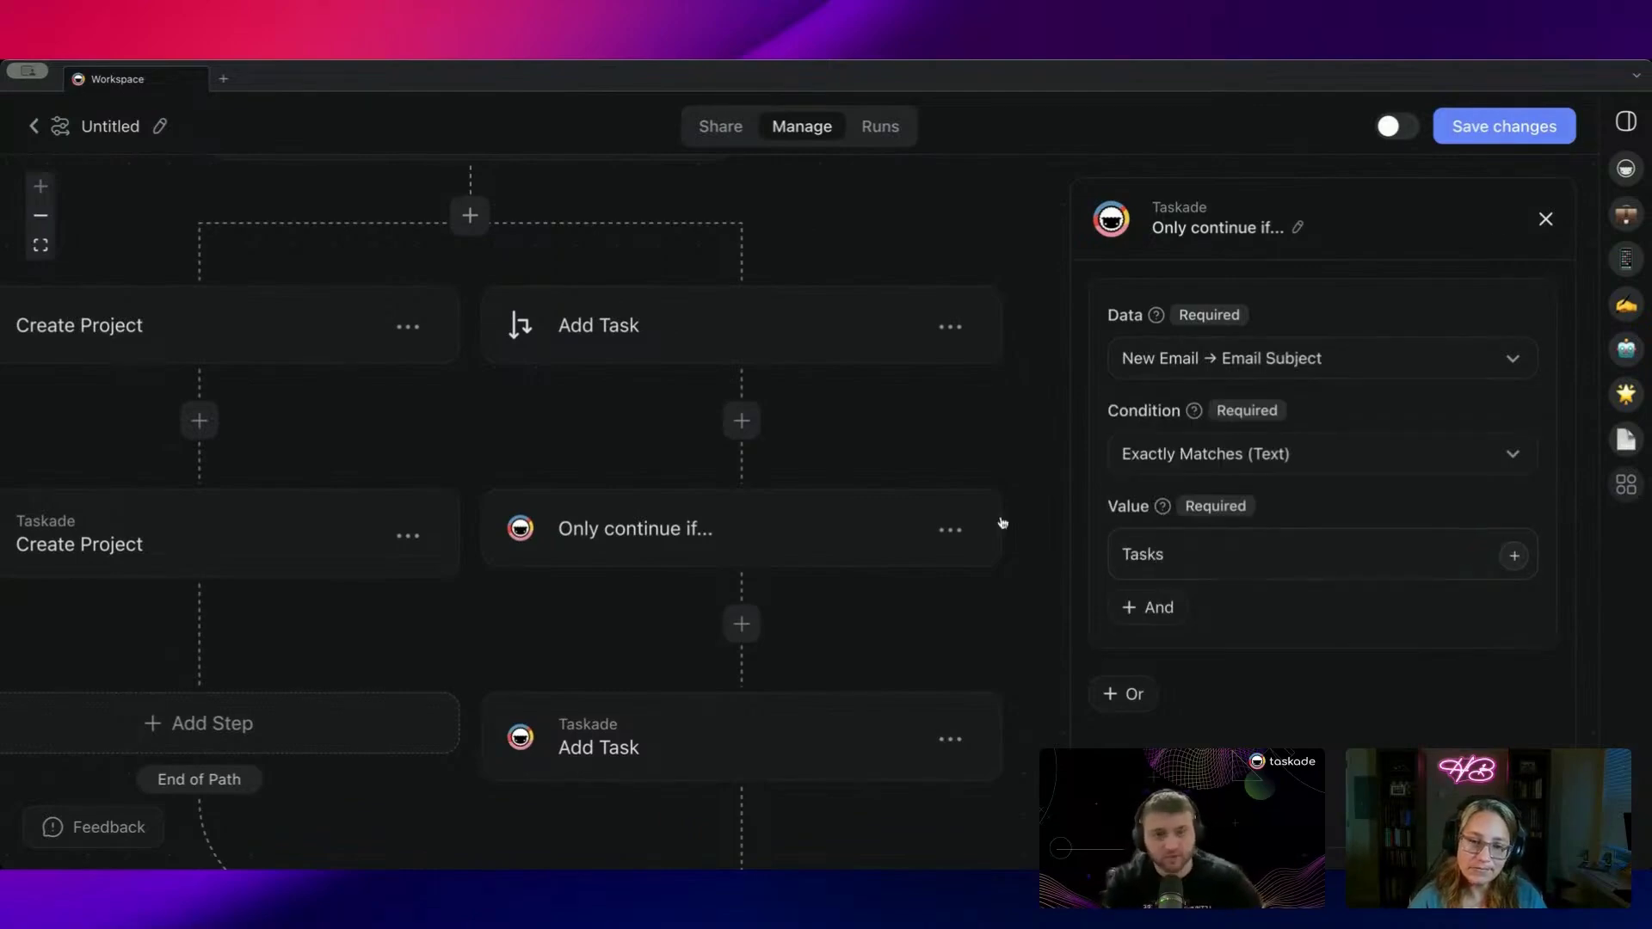
{"action": "scroll", "coordinate": [1003, 522], "scroll_direction": "down", "scroll_amount": 10}
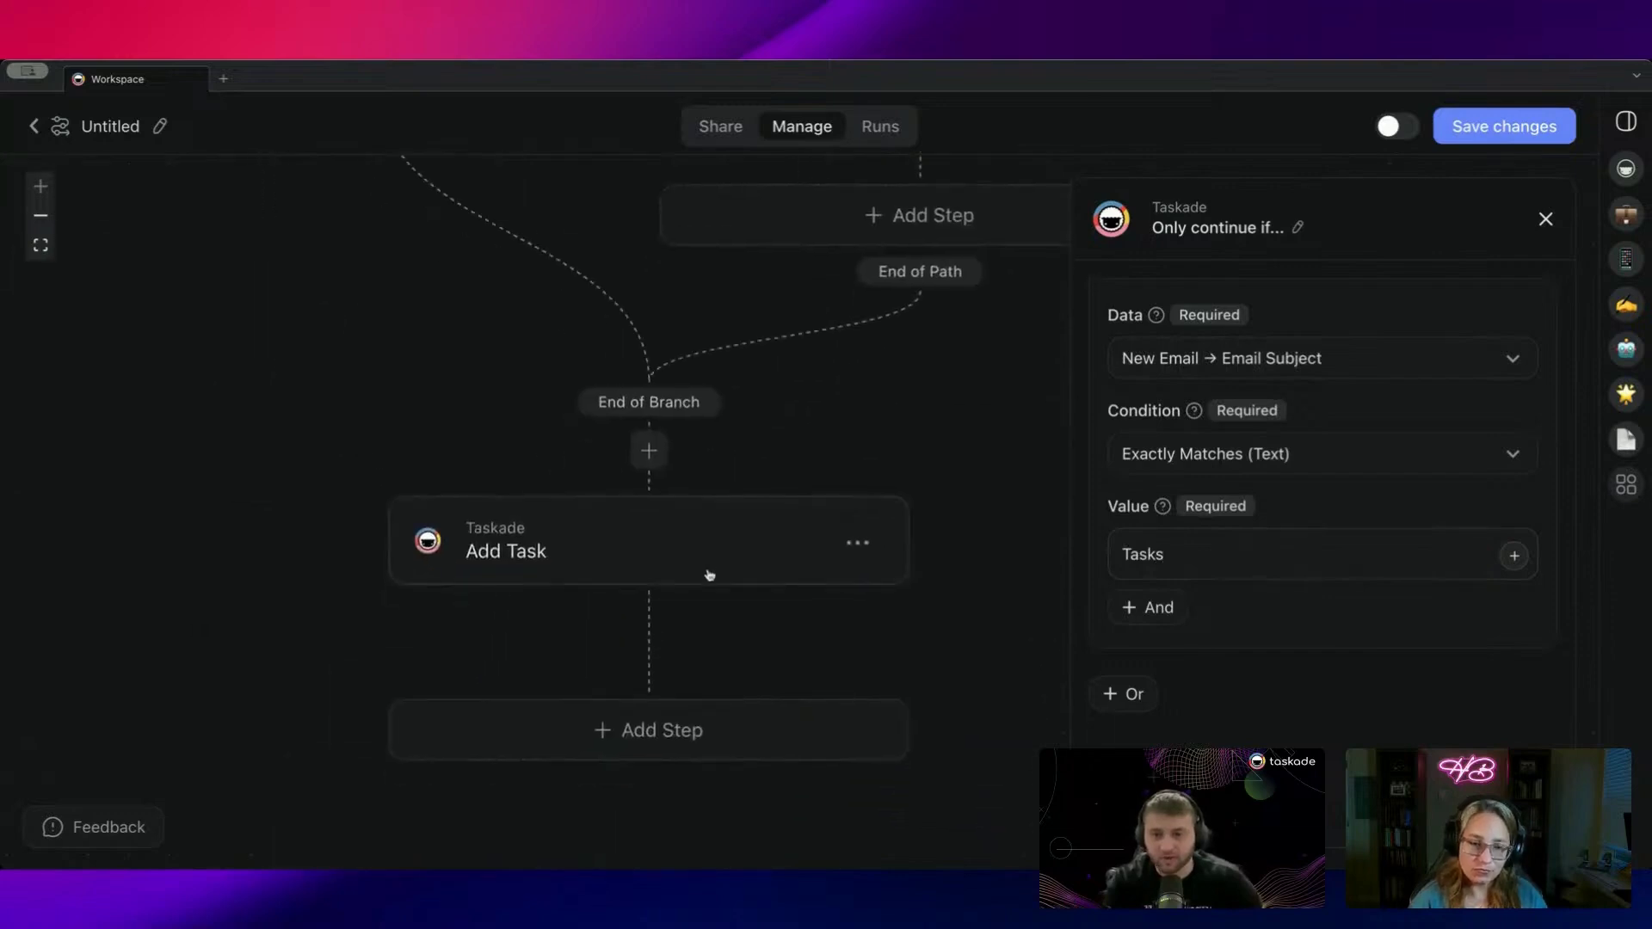
Step: Delete the extra Add Task step below the End of Branch
{"action": "left_click", "coordinate": [856, 539]}
{"action": "left_click", "coordinate": [834, 654]}
{"action": "left_click", "coordinate": [857, 539]}
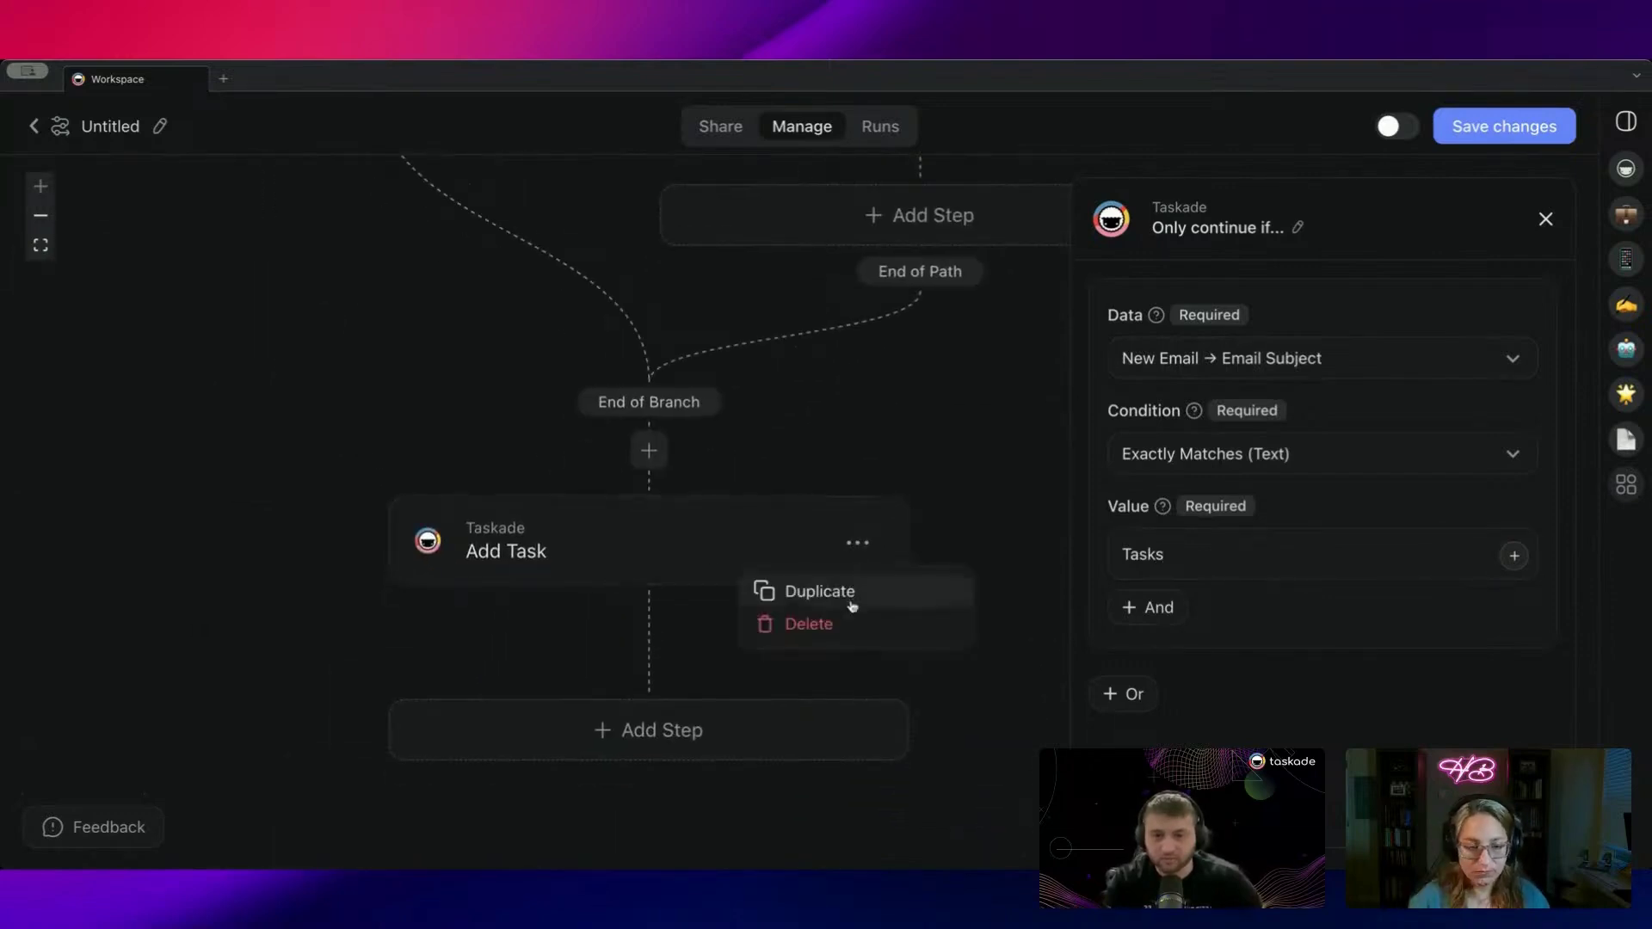
{"action": "left_click", "coordinate": [822, 623]}
Step: Review the full Gmail-triggered workflow and save the automation changes
{"action": "scroll", "coordinate": [816, 561], "scroll_direction": "up", "scroll_amount": 5}
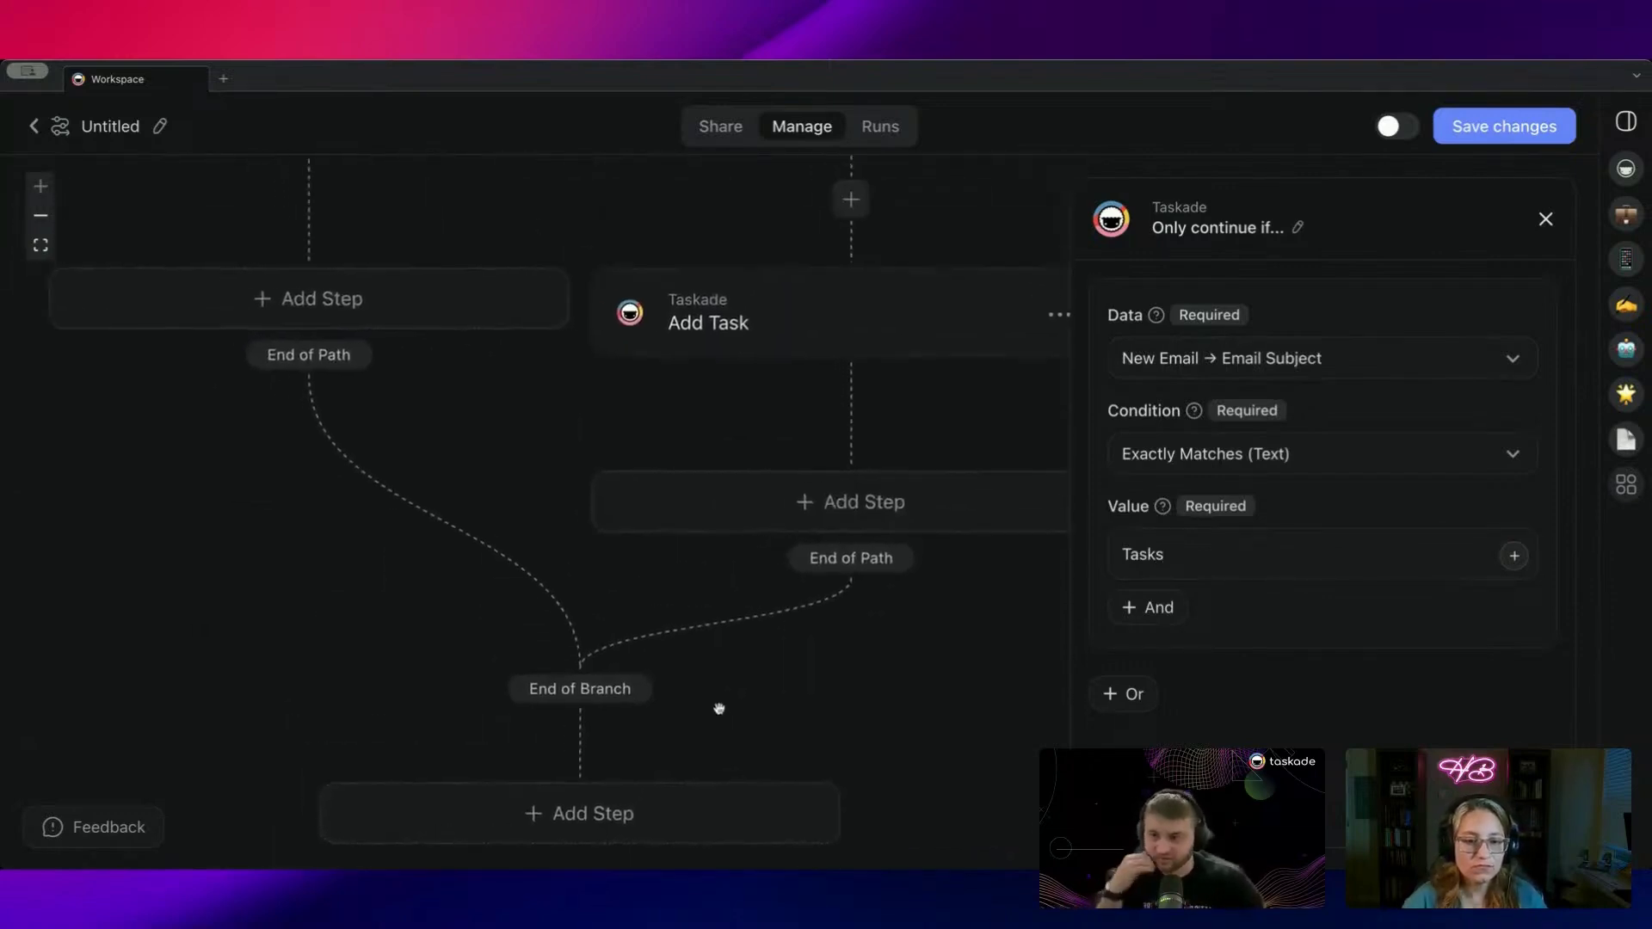
{"action": "scroll", "coordinate": [529, 452], "scroll_direction": "up", "scroll_amount": 5}
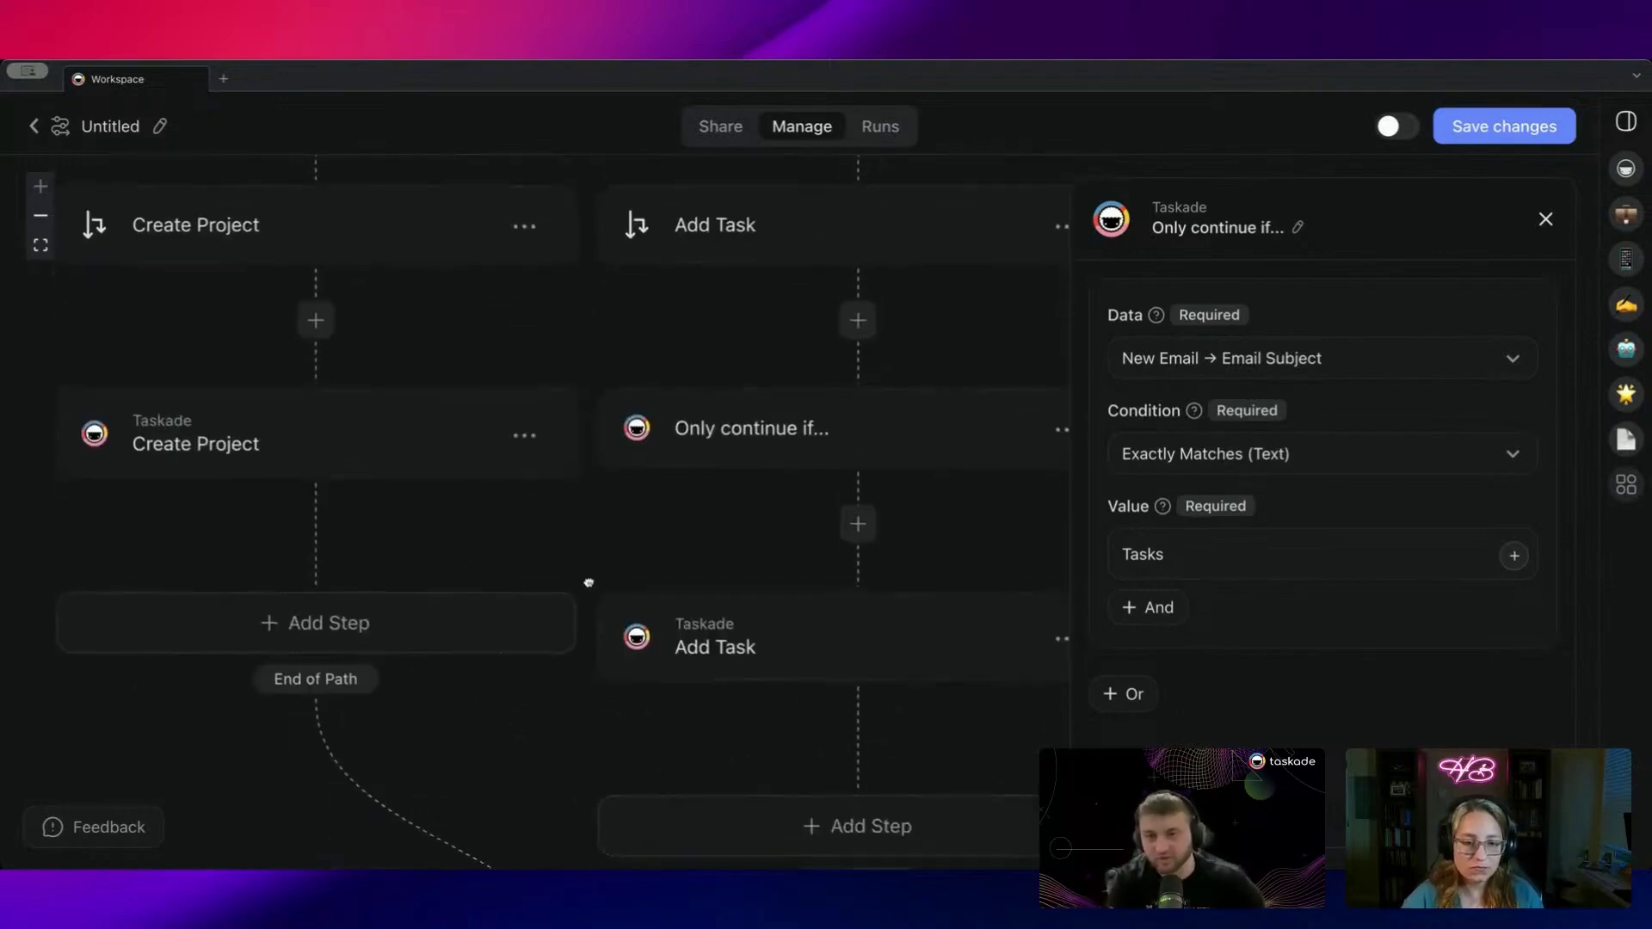
{"action": "scroll", "coordinate": [588, 596], "scroll_direction": "up", "scroll_amount": 2}
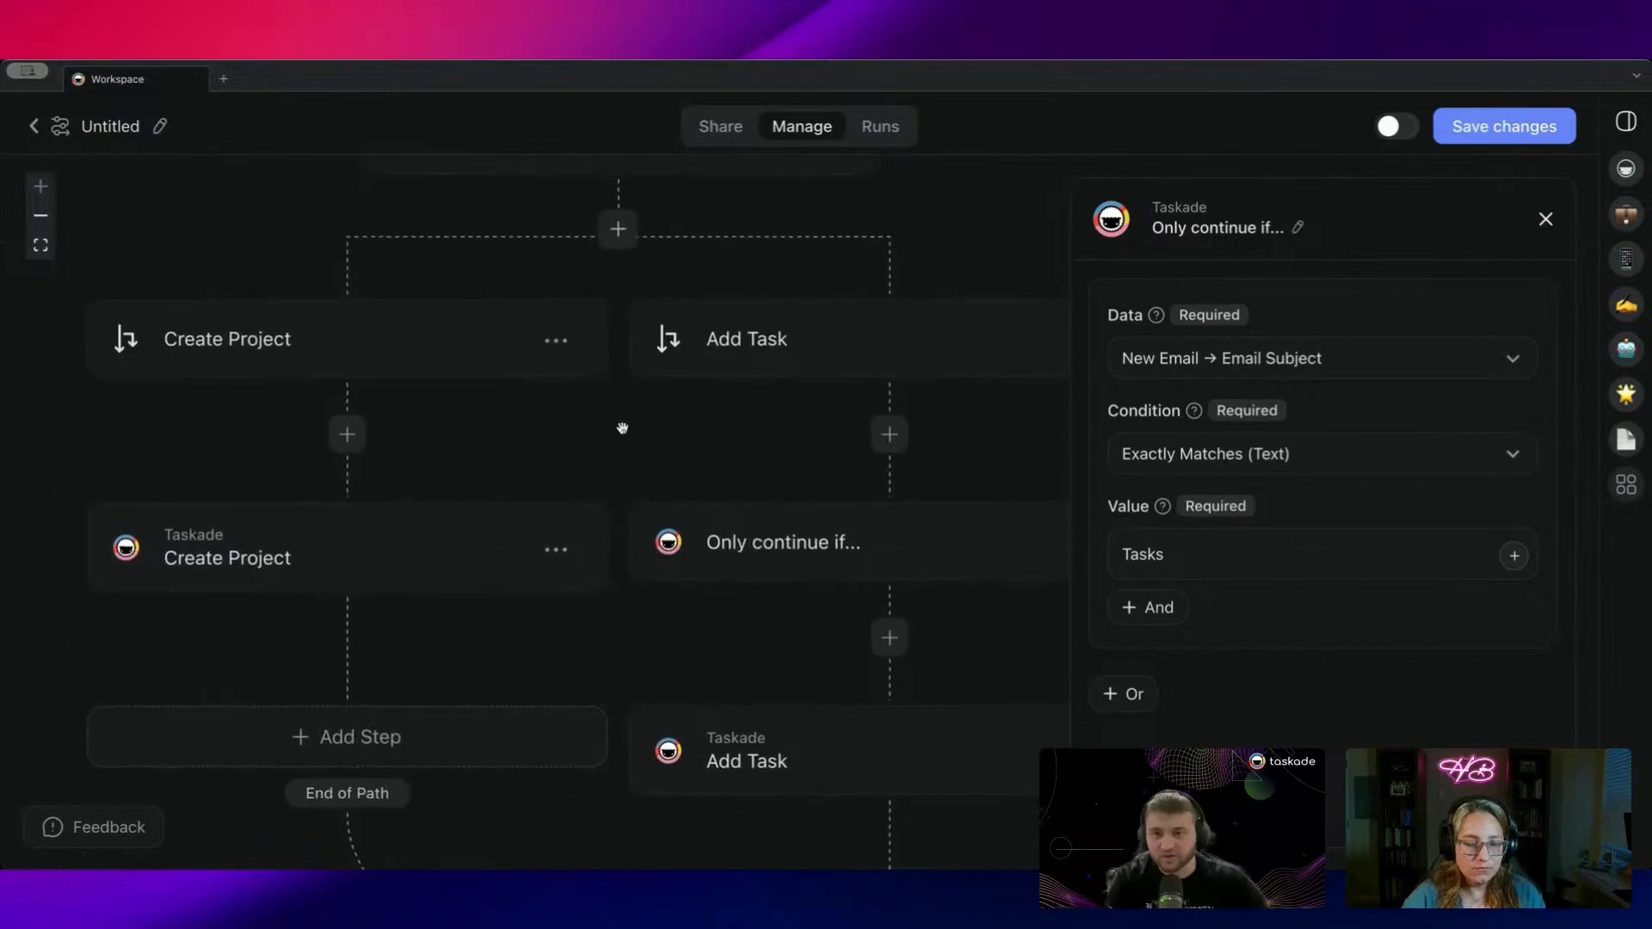
{"action": "scroll", "coordinate": [622, 428], "scroll_direction": "up", "scroll_amount": 5}
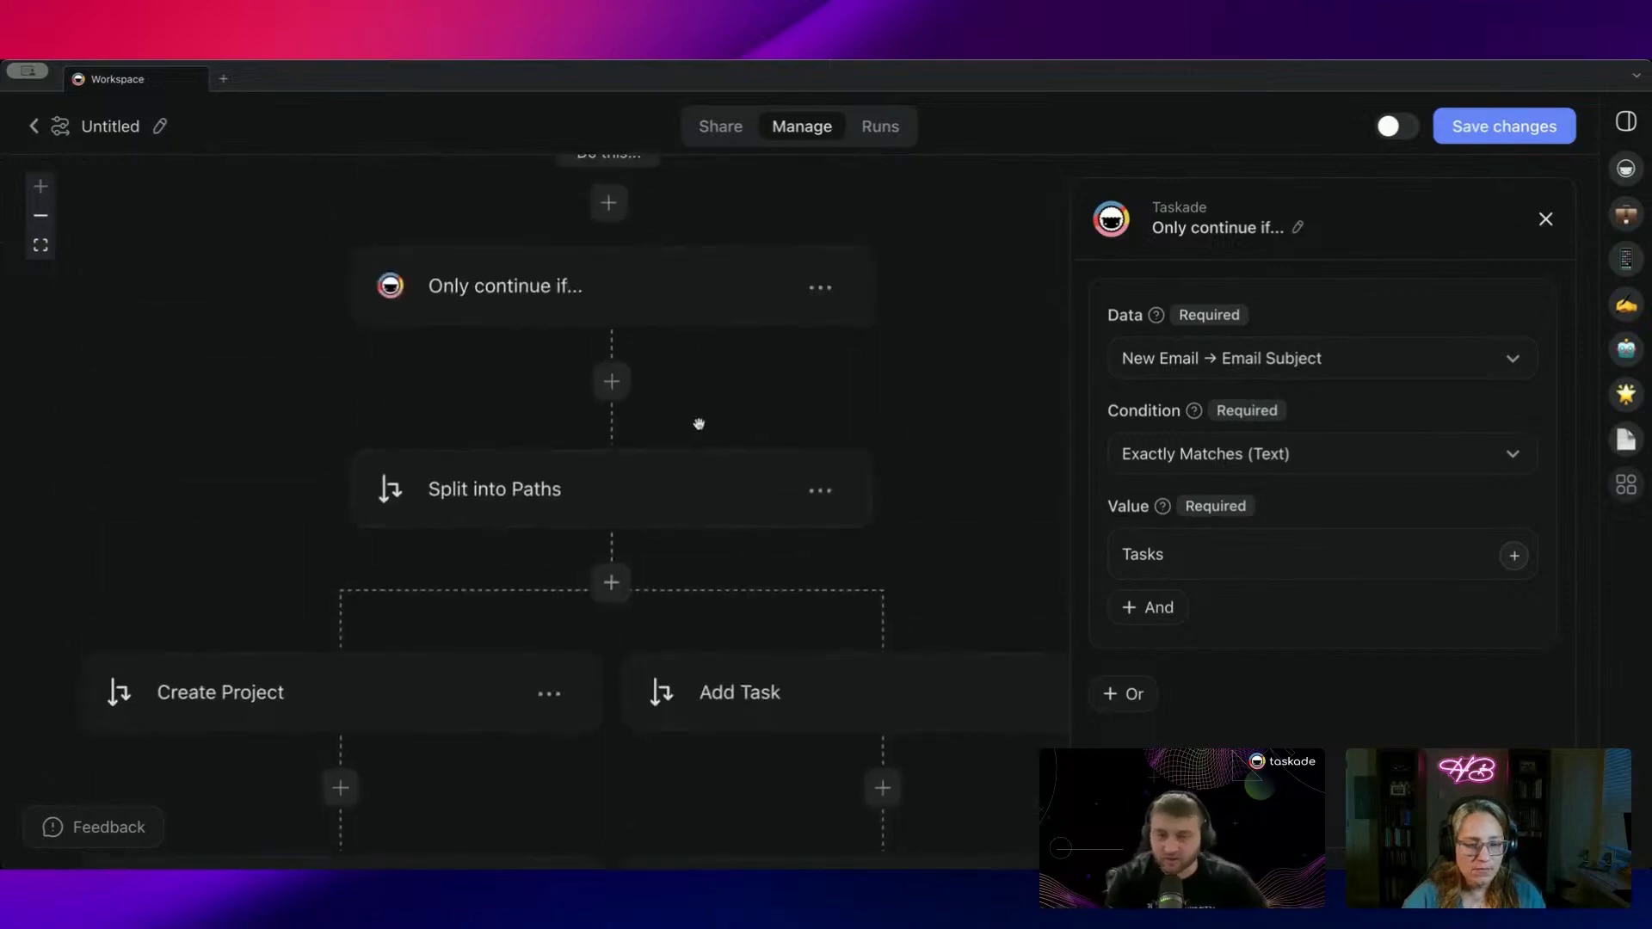
{"action": "scroll", "coordinate": [699, 424], "scroll_direction": "up", "scroll_amount": 2}
{"action": "left_click_drag", "start_coordinate": [725, 571], "coordinate": [831, 432]}
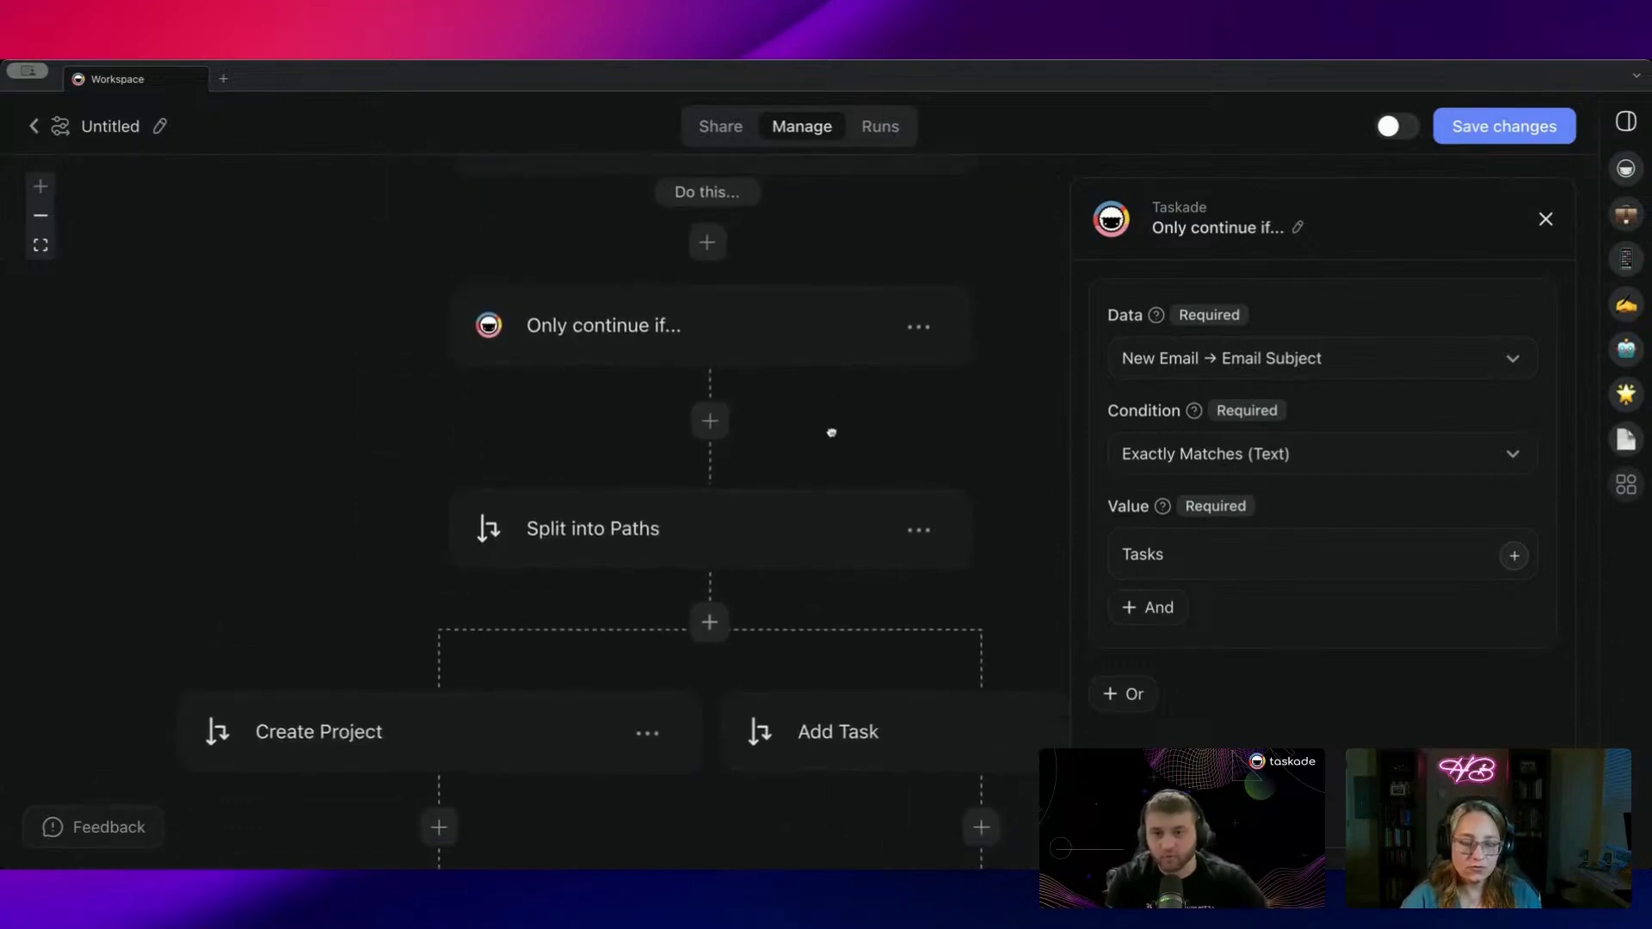
{"action": "scroll", "coordinate": [404, 430], "scroll_direction": "down", "scroll_amount": 1}
{"action": "scroll", "coordinate": [413, 559], "scroll_direction": "up", "scroll_amount": 2}
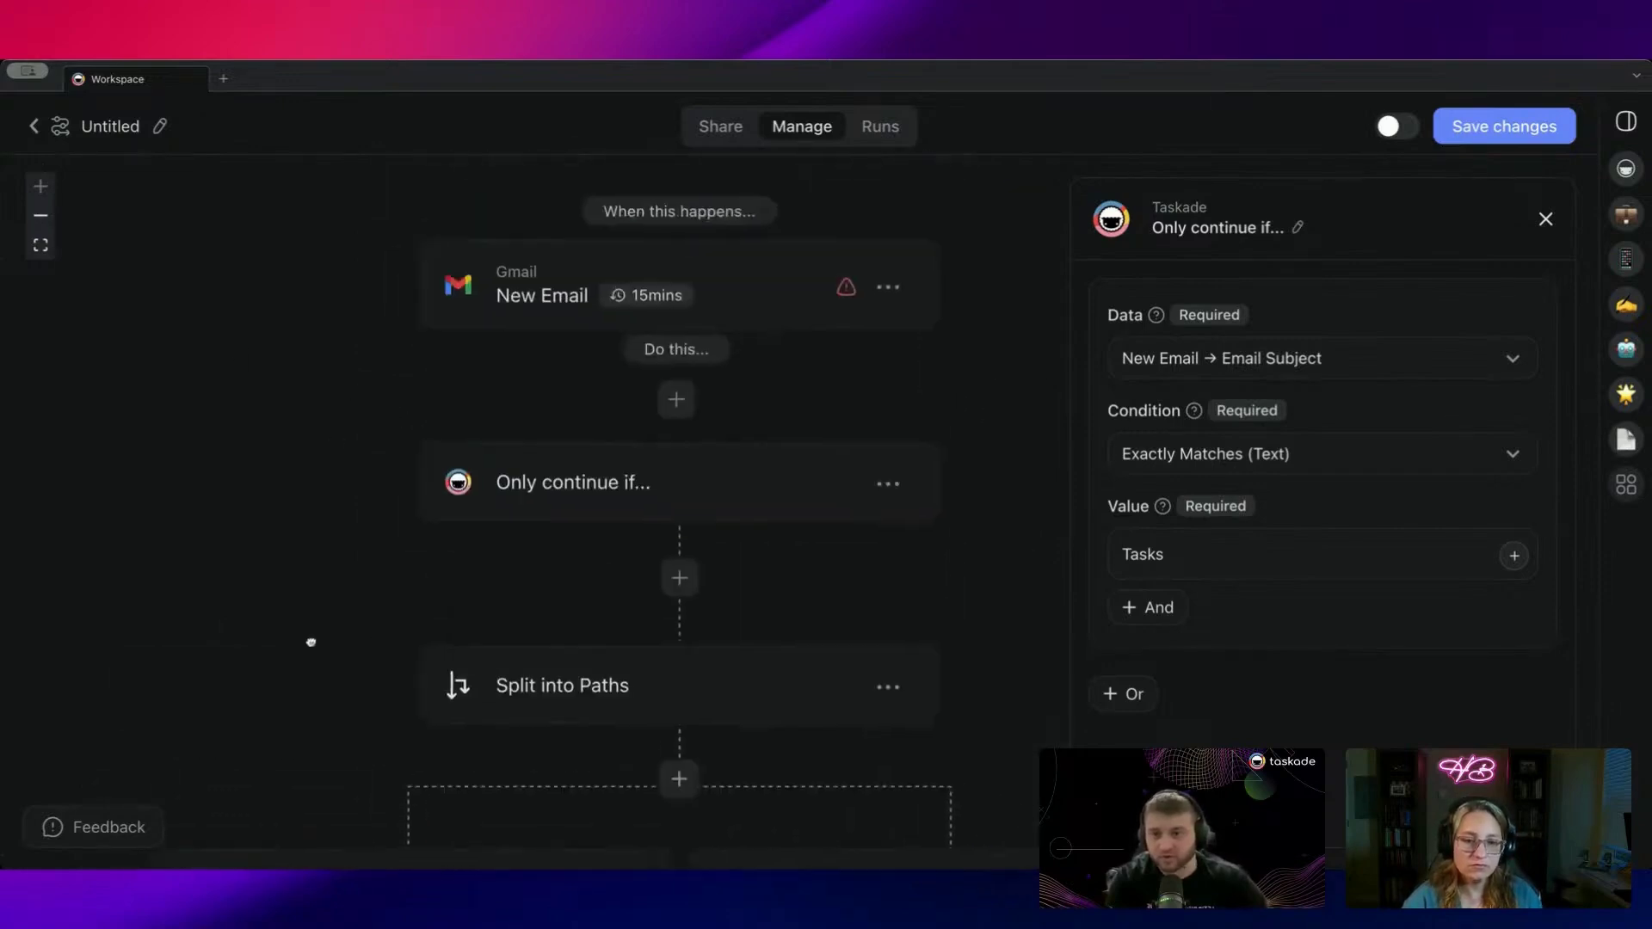
{"action": "scroll", "coordinate": [392, 433], "scroll_direction": "down", "scroll_amount": 5}
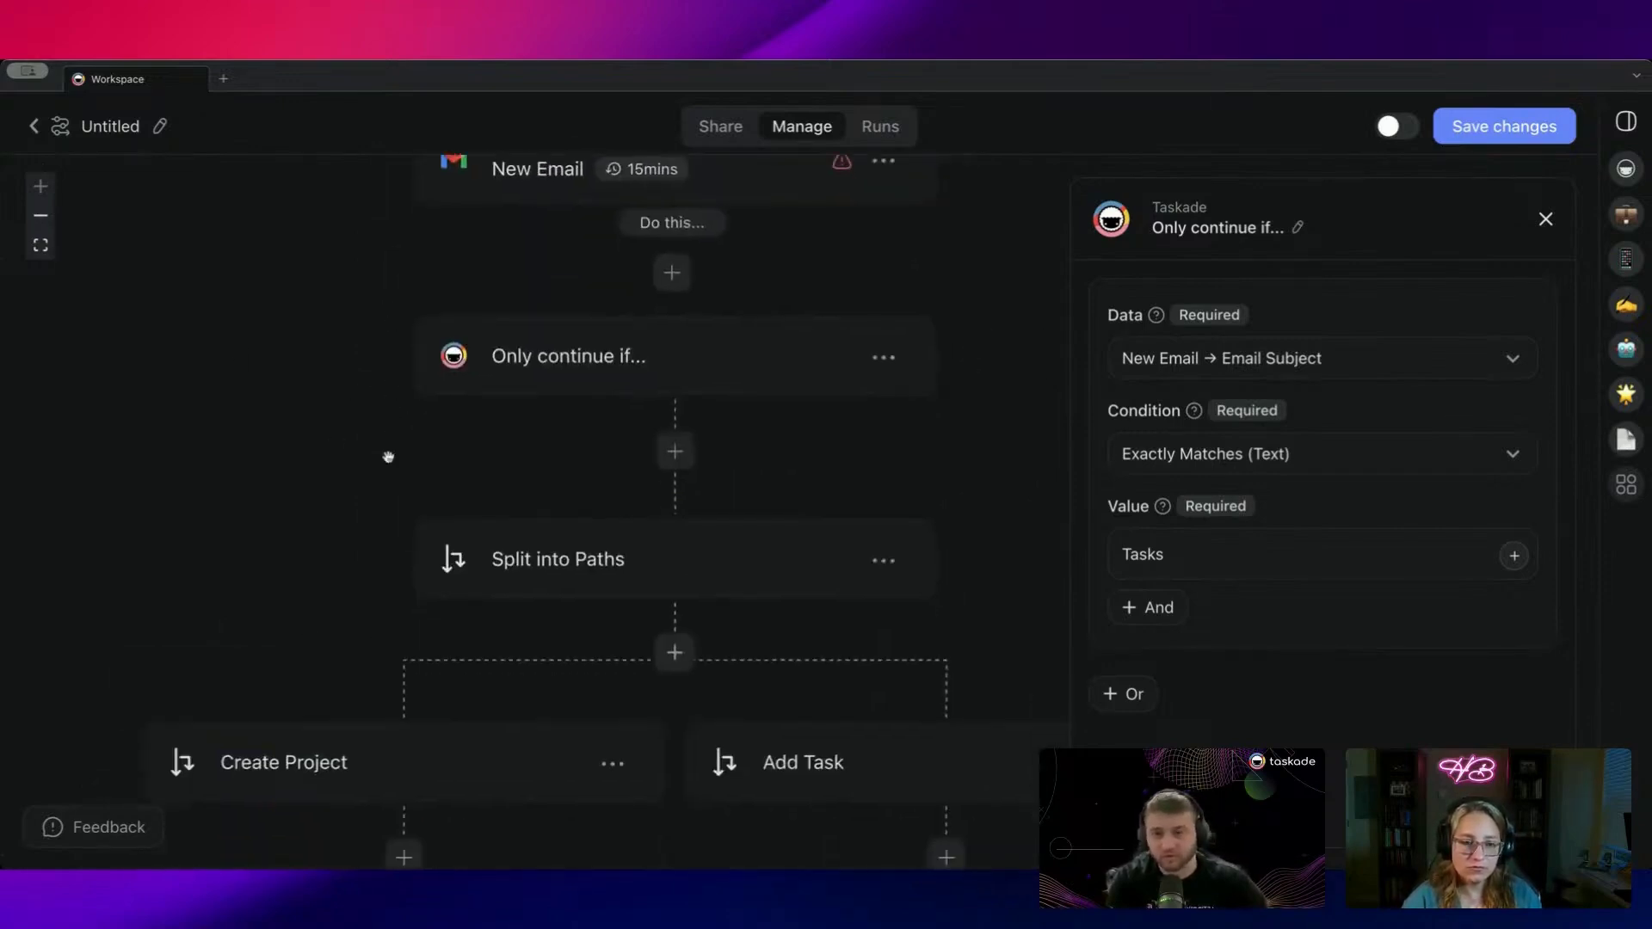
{"action": "scroll", "coordinate": [634, 487], "scroll_direction": "down", "scroll_amount": 1}
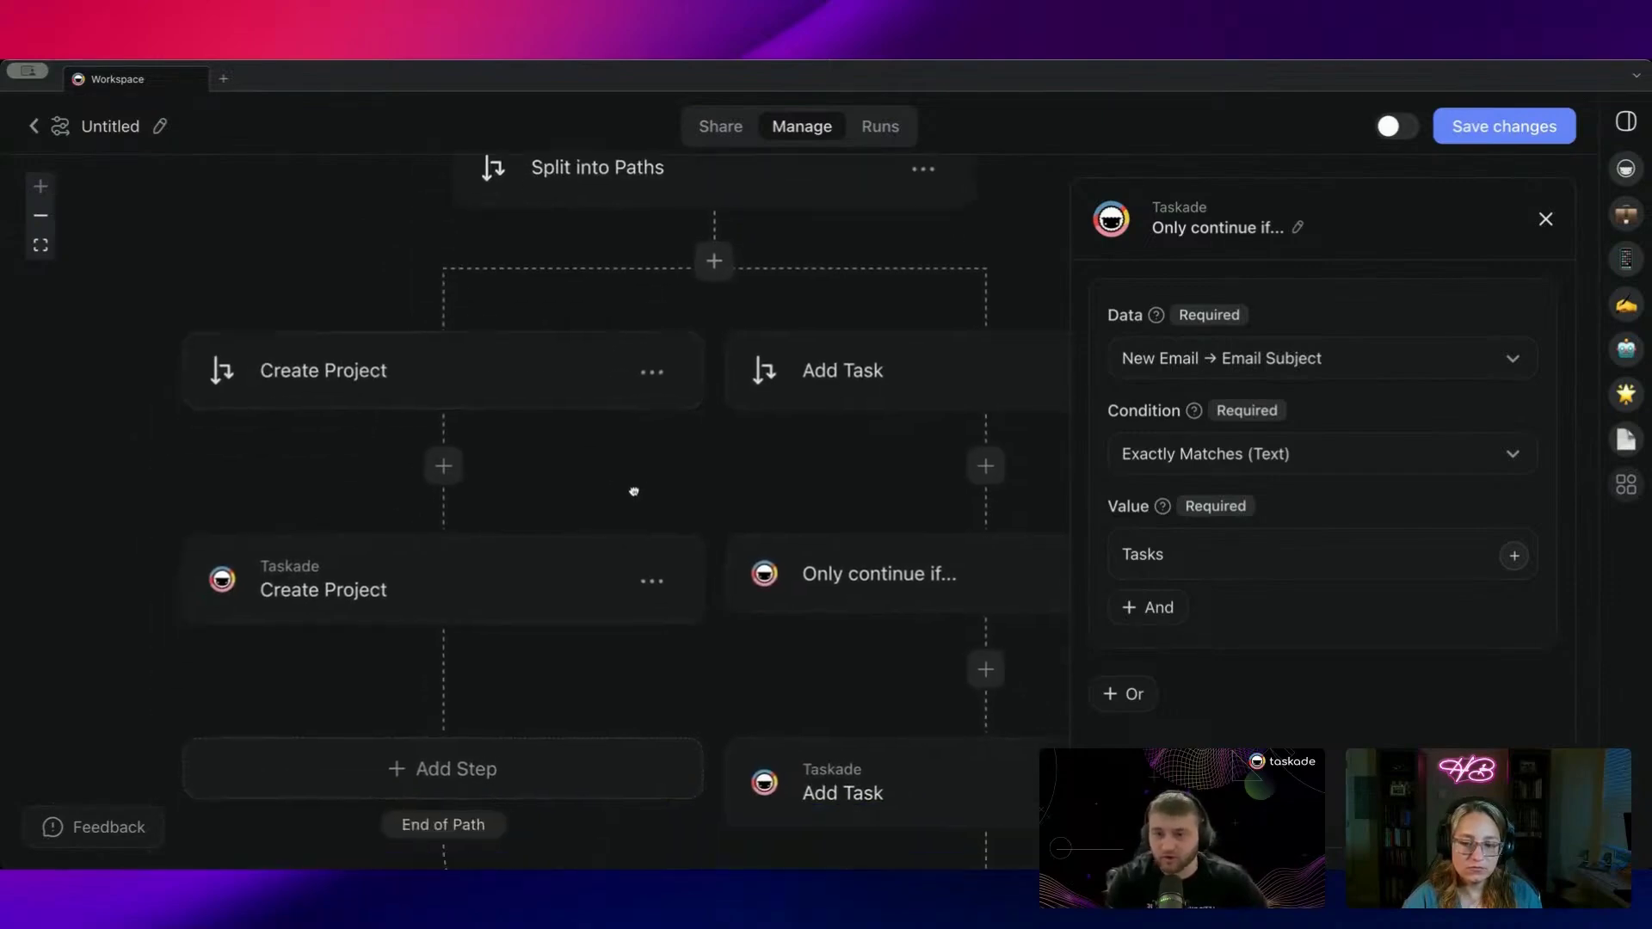
{"action": "scroll", "coordinate": [684, 641], "scroll_direction": "down", "scroll_amount": 3}
{"action": "scroll", "coordinate": [684, 641], "scroll_direction": "down", "scroll_amount": 4}
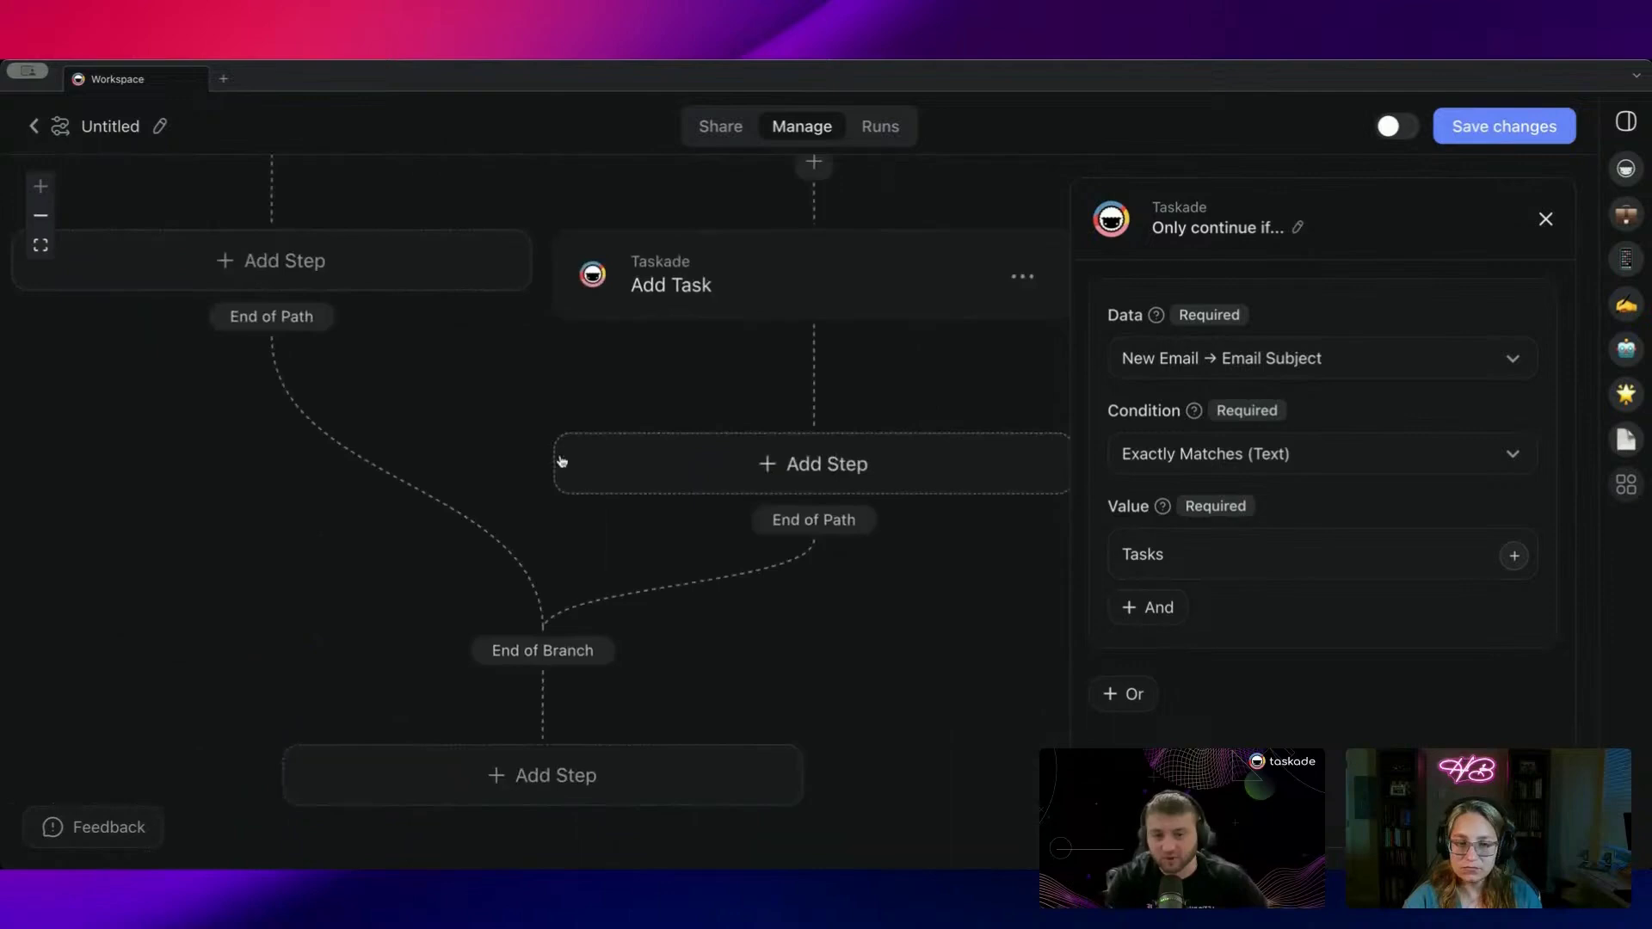
{"action": "left_click", "coordinate": [1540, 114]}
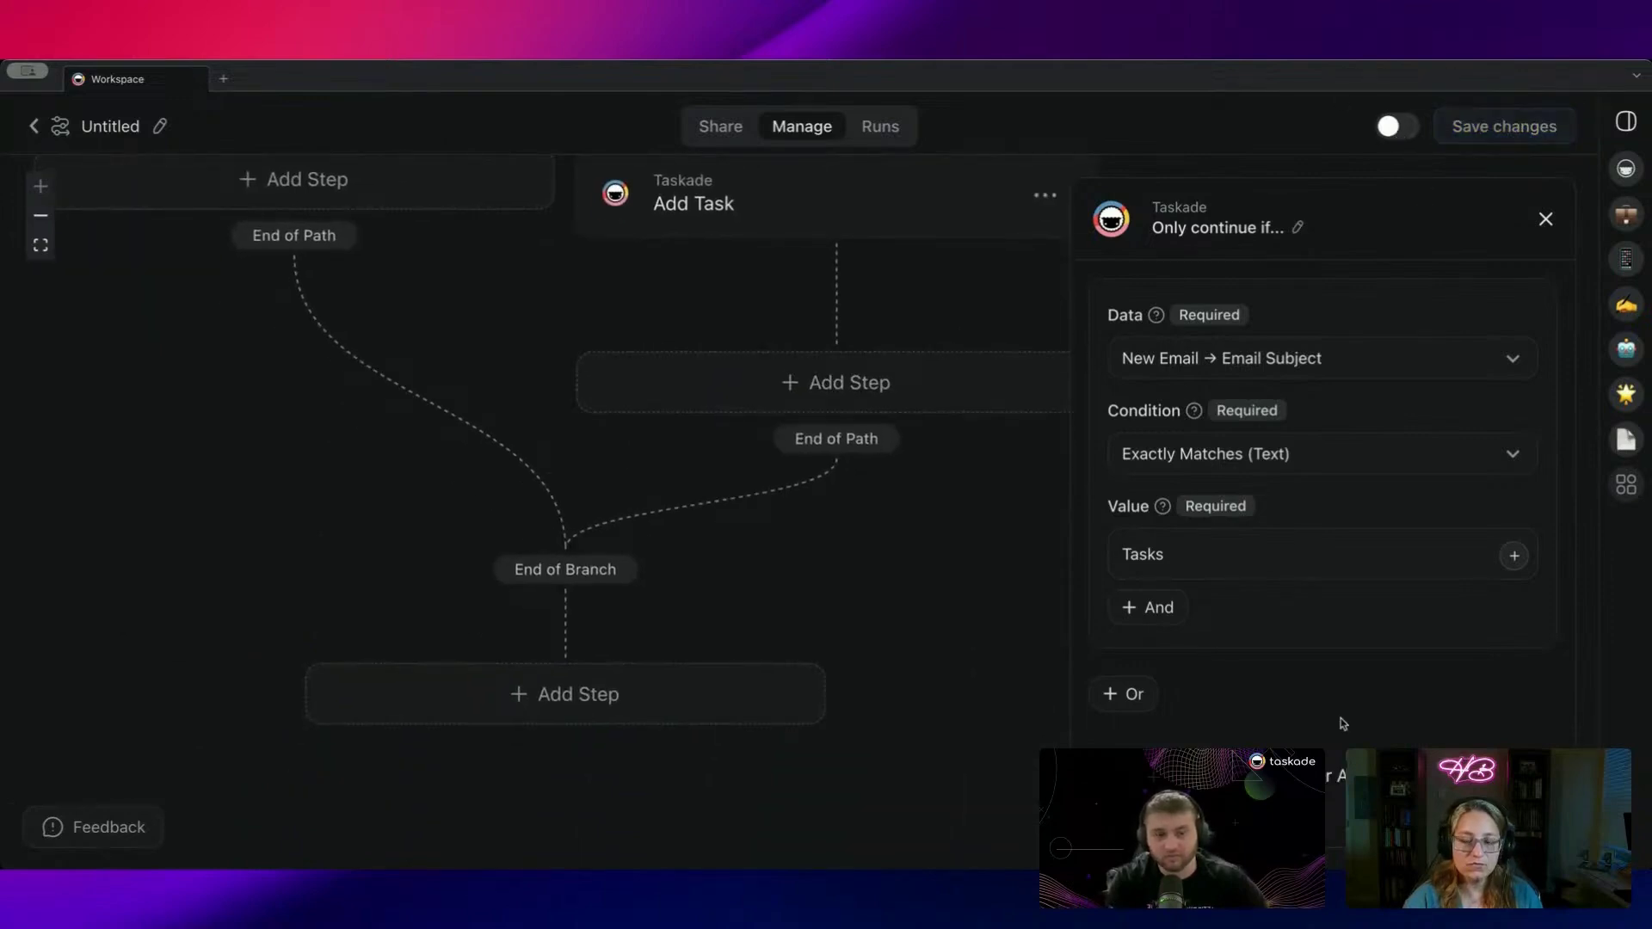
{"action": "scroll", "coordinate": [730, 431], "scroll_direction": "up", "scroll_amount": 12}
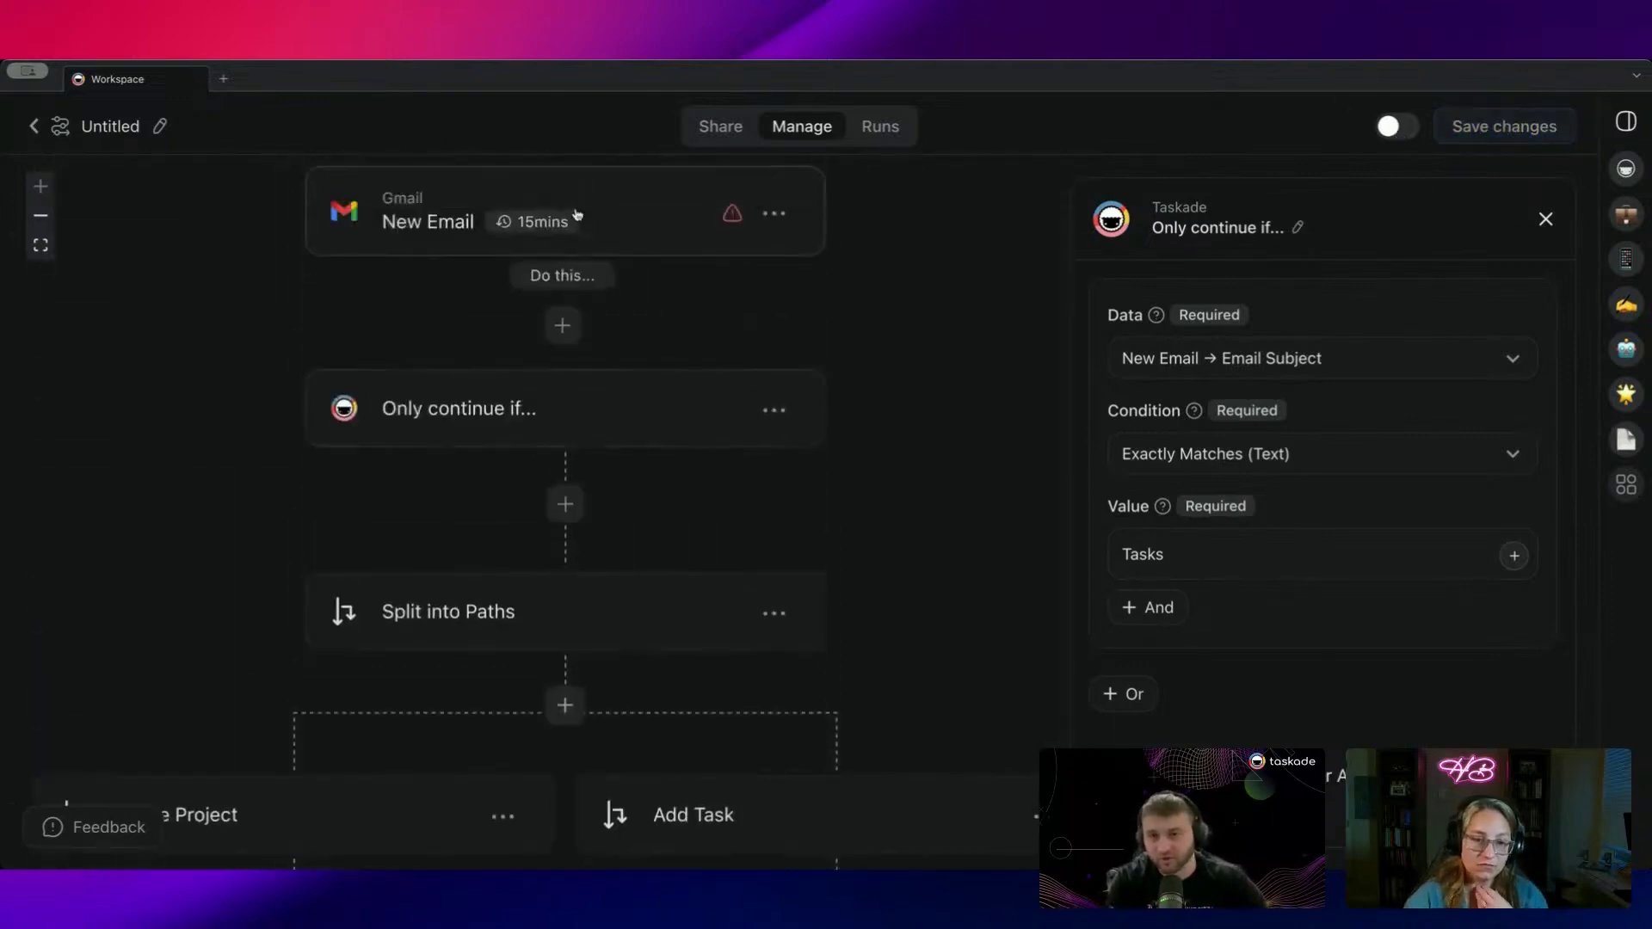